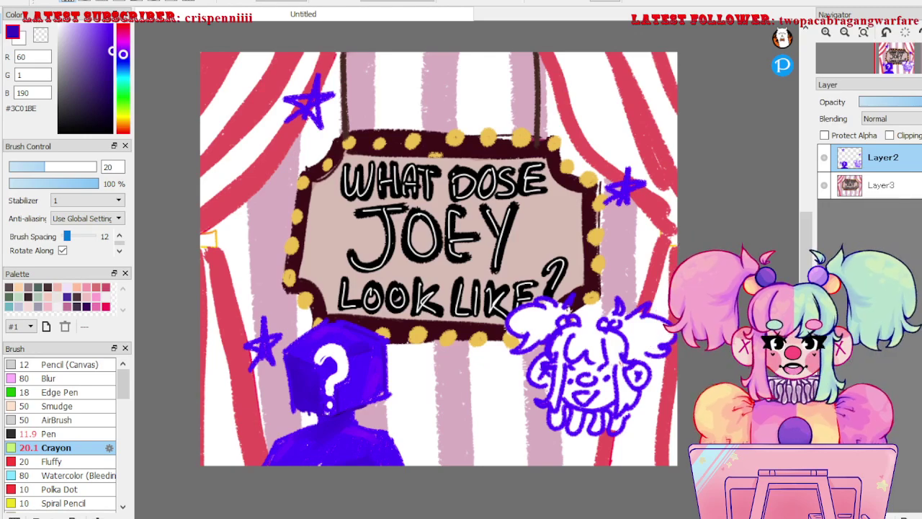
- Merge Layer2 down into Layer3 and hide the merged title illustration
{"action": "left_click_drag", "start_coordinate": [664, 427], "coordinate": [685, 433]}
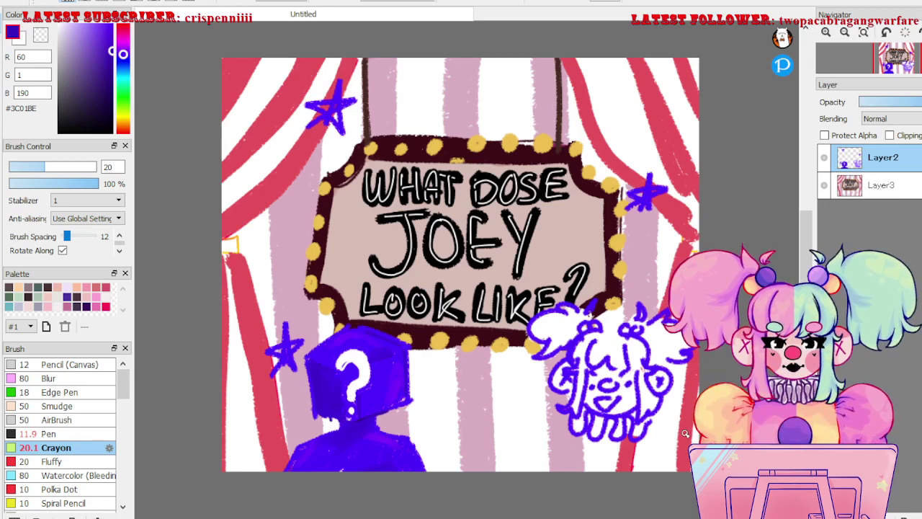
{"action": "key", "text": "ctrl+e"}
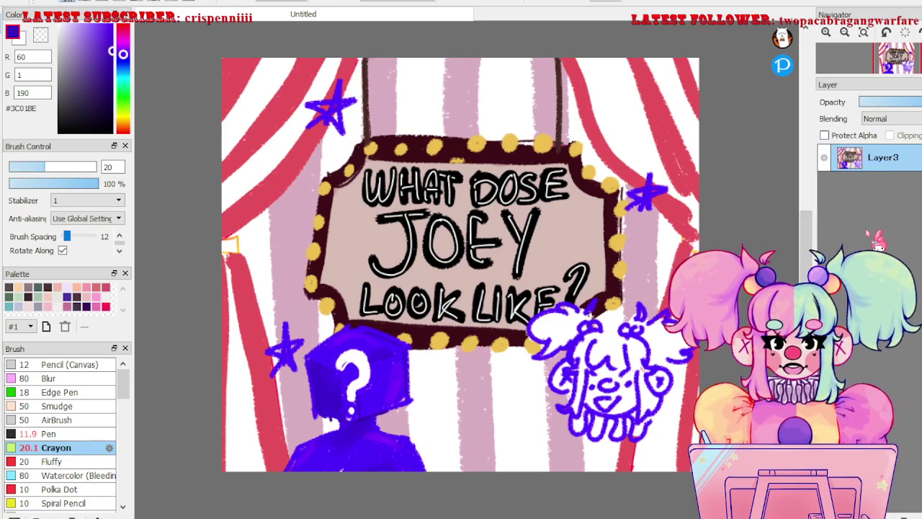
{"action": "left_click", "coordinate": [824, 158]}
{"action": "left_click_drag", "start_coordinate": [577, 311], "coordinate": [602, 312]}
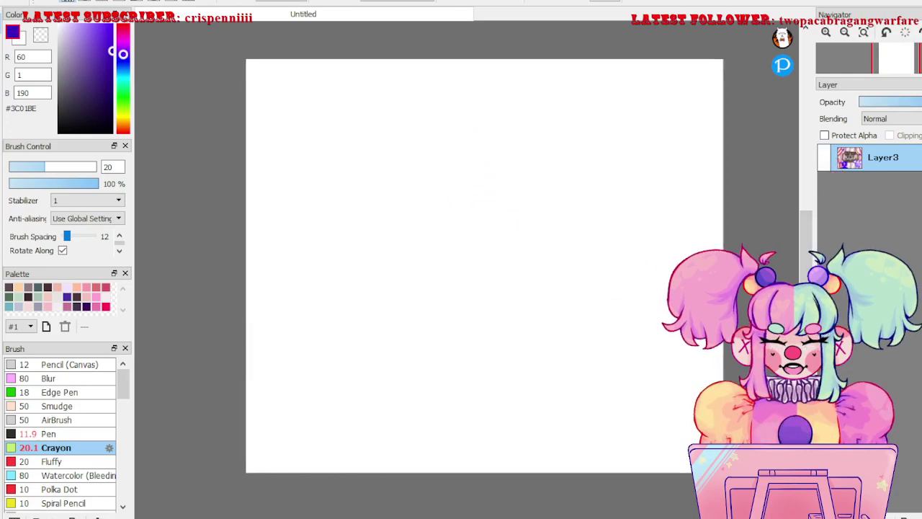
- Add a new layer above Layer3 and set the Crayon brush to size 8.3 with magenta #BF00B3
{"action": "left_click", "coordinate": [825, 516]}
{"action": "left_click_drag", "start_coordinate": [59, 169], "coordinate": [39, 170]}
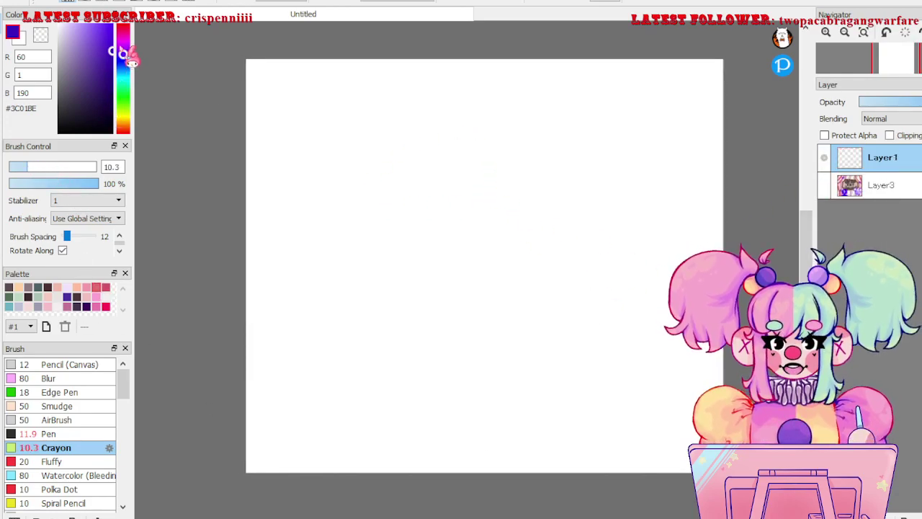
{"action": "left_click_drag", "start_coordinate": [123, 51], "coordinate": [123, 39]}
{"action": "left_click_drag", "start_coordinate": [46, 169], "coordinate": [42, 170]}
- Sketch a tall box in perspective in the upper half of the canvas, with two small slots on its front face
{"action": "left_click_drag", "start_coordinate": [478, 165], "coordinate": [484, 178]}
{"action": "key", "text": "ctrl+z"}
{"action": "mouse_move", "coordinate": [468, 147]}
{"action": "left_mouse_down"}
{"action": "mouse_move", "coordinate": [526, 150]}
{"action": "mouse_move", "coordinate": [546, 103]}
{"action": "mouse_move", "coordinate": [582, 109]}
{"action": "mouse_move", "coordinate": [525, 149]}
{"action": "left_mouse_up"}
{"action": "left_click_drag", "start_coordinate": [584, 112], "coordinate": [584, 235]}
{"action": "left_click_drag", "start_coordinate": [527, 159], "coordinate": [522, 241]}
{"action": "left_click_drag", "start_coordinate": [466, 154], "coordinate": [475, 251]}
{"action": "left_click_drag", "start_coordinate": [484, 252], "coordinate": [524, 250]}
{"action": "left_click_drag", "start_coordinate": [546, 172], "coordinate": [540, 237]}
{"action": "mouse_move", "coordinate": [541, 154]}
{"action": "left_mouse_down"}
{"action": "mouse_move", "coordinate": [570, 232]}
{"action": "mouse_move", "coordinate": [545, 240]}
{"action": "left_mouse_up"}
{"action": "key", "text": "ctrl+z"}
{"action": "key", "text": "ctrl+z"}
{"action": "key", "text": "ctrl+z"}
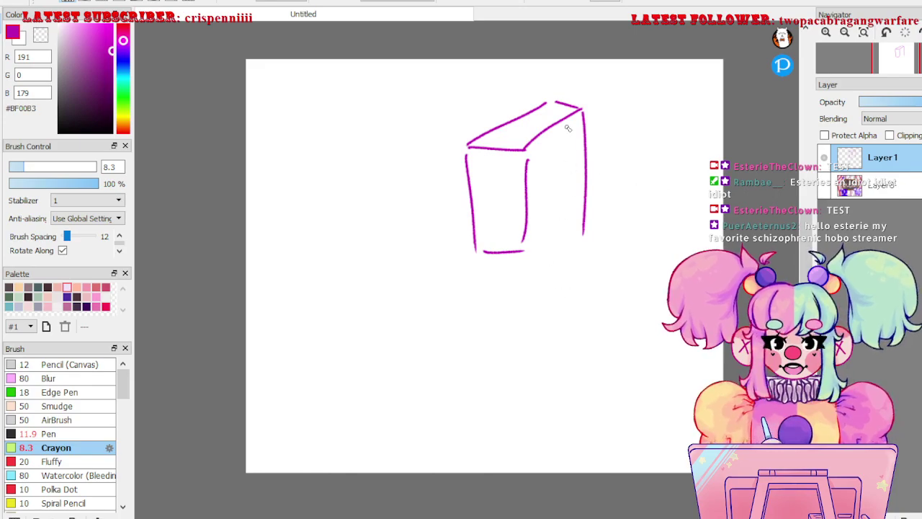
{"action": "left_click_drag", "start_coordinate": [473, 160], "coordinate": [483, 203]}
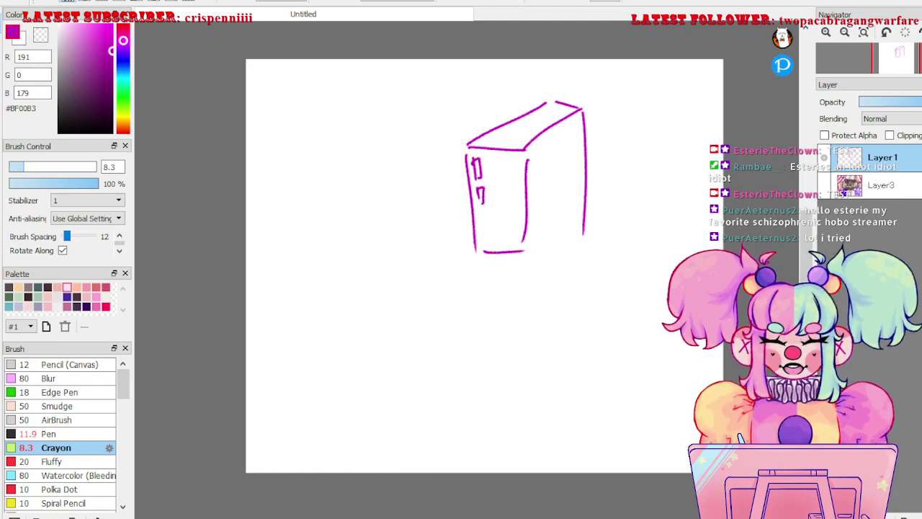
{"action": "left_click_drag", "start_coordinate": [460, 172], "coordinate": [390, 214]}
{"action": "mouse_move", "coordinate": [472, 198]}
{"action": "left_mouse_down"}
{"action": "mouse_move", "coordinate": [387, 247]}
{"action": "mouse_move", "coordinate": [383, 265]}
{"action": "left_mouse_up"}
{"action": "mouse_move", "coordinate": [410, 245]}
{"action": "left_mouse_down"}
{"action": "mouse_move", "coordinate": [330, 250]}
{"action": "mouse_move", "coordinate": [349, 306]}
{"action": "left_mouse_up"}
{"action": "left_click_drag", "start_coordinate": [346, 279], "coordinate": [361, 330]}
{"action": "key", "text": "ctrl+z"}
{"action": "key", "text": "ctrl+z"}
{"action": "key", "text": "ctrl+z"}
{"action": "mouse_move", "coordinate": [355, 268]}
{"action": "left_mouse_down"}
{"action": "mouse_move", "coordinate": [462, 300]}
{"action": "mouse_move", "coordinate": [338, 329]}
{"action": "left_mouse_up"}
{"action": "left_click_drag", "start_coordinate": [376, 292], "coordinate": [372, 329]}
{"action": "left_click_drag", "start_coordinate": [365, 310], "coordinate": [425, 311]}
{"action": "left_click_drag", "start_coordinate": [377, 214], "coordinate": [369, 224]}
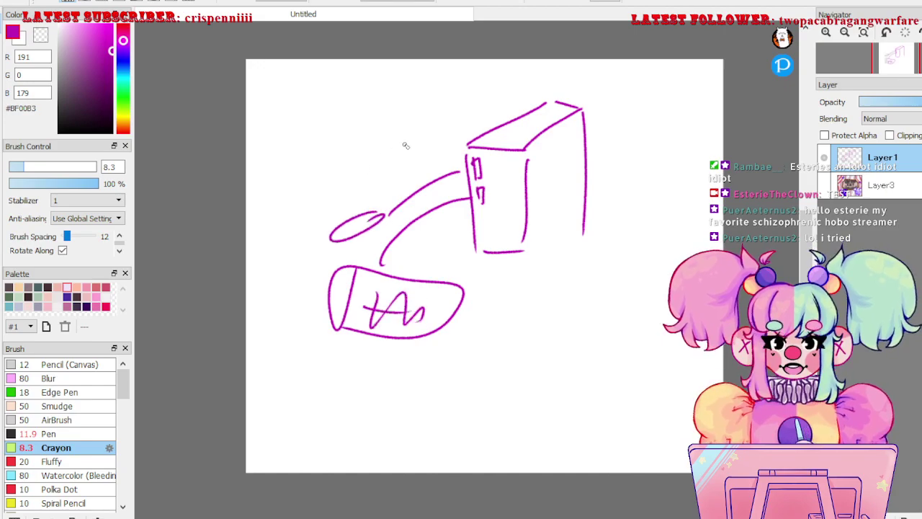
{"action": "key", "text": "ctrl+z"}
{"action": "key", "text": "ctrl+z"}
{"action": "key", "text": "ctrl+z"}
{"action": "key", "text": "ctrl+z"}
{"action": "key", "text": "ctrl+z"}
{"action": "key", "text": "ctrl+z"}
{"action": "key", "text": "ctrl+z"}
{"action": "key", "text": "ctrl+z"}
{"action": "key", "text": "ctrl+z"}
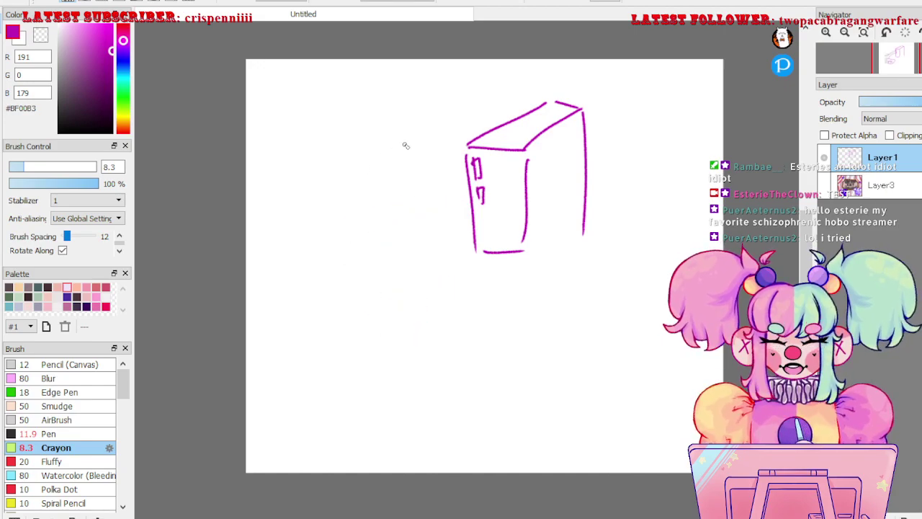
- Sketch a small slot, a curved line and a flat bar along the box's top edge
{"action": "mouse_move", "coordinate": [511, 124]}
{"action": "left_mouse_down"}
{"action": "mouse_move", "coordinate": [613, 83]}
{"action": "mouse_move", "coordinate": [582, 109]}
{"action": "mouse_move", "coordinate": [624, 94]}
{"action": "left_mouse_up"}
{"action": "mouse_move", "coordinate": [616, 84]}
{"action": "left_mouse_down"}
{"action": "mouse_move", "coordinate": [624, 93]}
{"action": "mouse_move", "coordinate": [591, 101]}
{"action": "mouse_move", "coordinate": [627, 93]}
{"action": "left_mouse_up"}
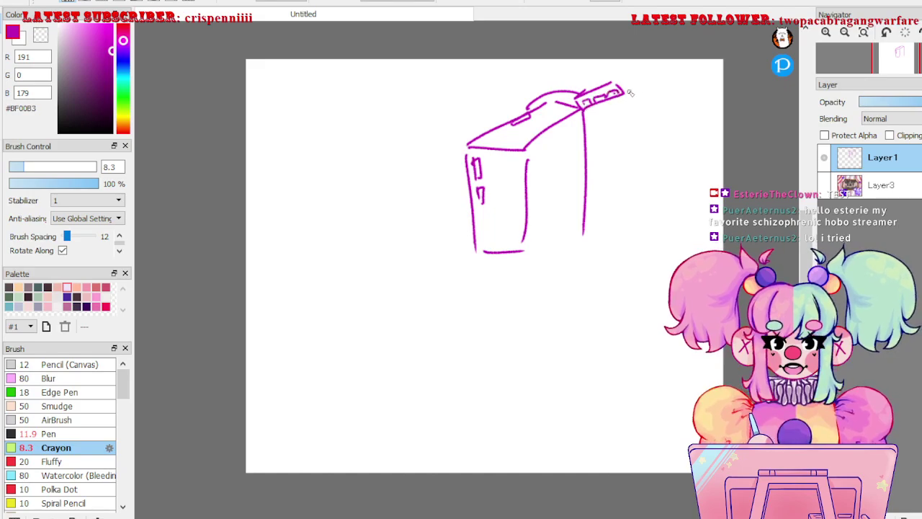
{"action": "key", "text": "ctrl+z"}
{"action": "key", "text": "ctrl+z"}
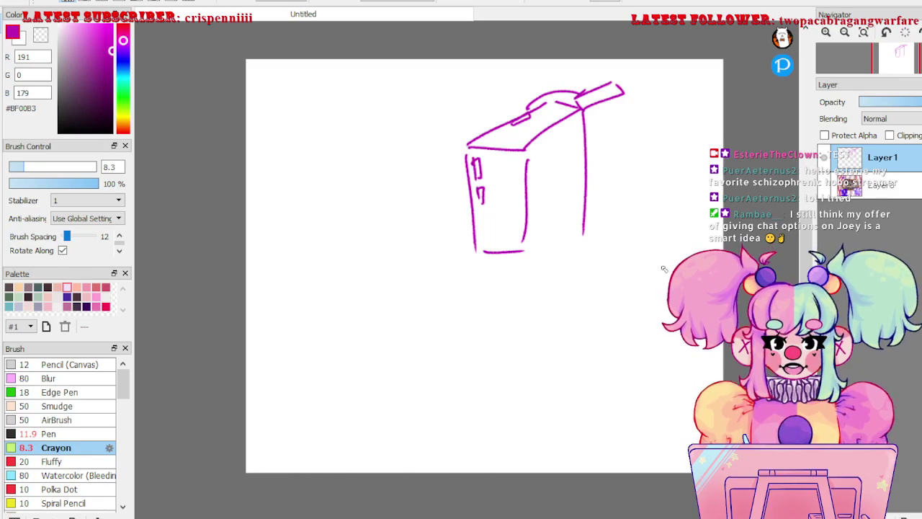
{"action": "scroll", "coordinate": [666, 268], "scroll_direction": "down", "scroll_amount": 3}
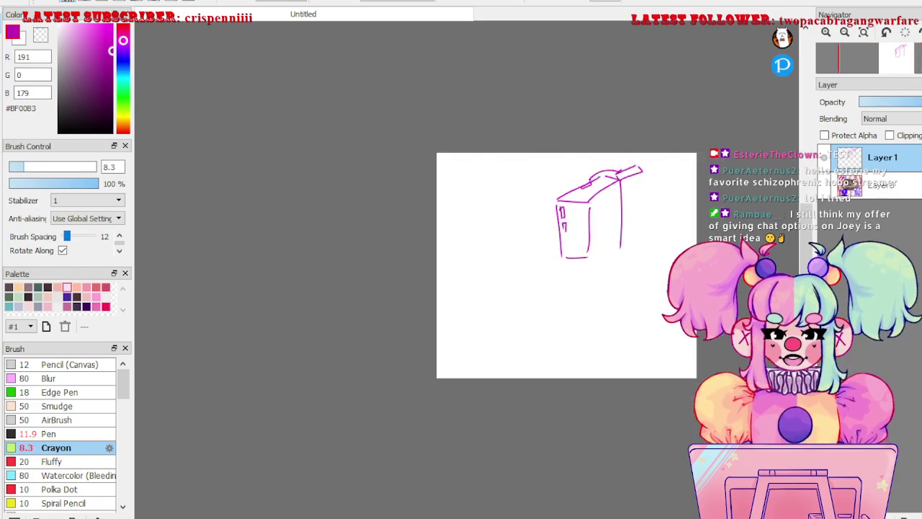
{"action": "scroll", "coordinate": [570, 168], "scroll_direction": "up", "scroll_amount": 3}
{"action": "left_click_drag", "start_coordinate": [656, 205], "coordinate": [562, 130]}
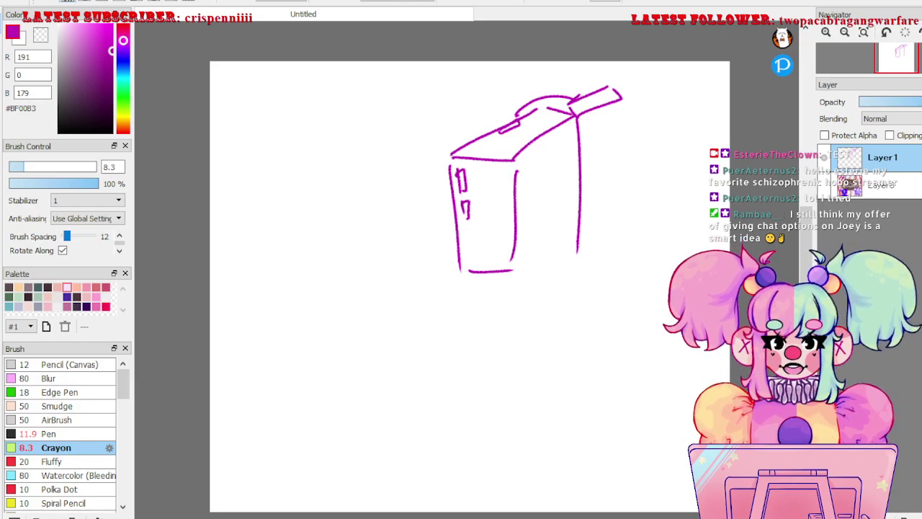
{"action": "mouse_move", "coordinate": [598, 97]}
{"action": "left_mouse_down"}
{"action": "mouse_move", "coordinate": [581, 110]}
{"action": "mouse_move", "coordinate": [618, 99]}
{"action": "left_mouse_up"}
{"action": "mouse_move", "coordinate": [661, 77]}
{"action": "left_mouse_down"}
{"action": "mouse_move", "coordinate": [633, 84]}
{"action": "mouse_move", "coordinate": [645, 94]}
{"action": "left_mouse_up"}
{"action": "key", "text": "ctrl+z"}
{"action": "key", "text": "ctrl+z"}
{"action": "key", "text": "ctrl+z"}
{"action": "key", "text": "ctrl+z"}
{"action": "key", "text": "ctrl+z"}
{"action": "key", "text": "ctrl+z"}
{"action": "key", "text": "ctrl+z"}
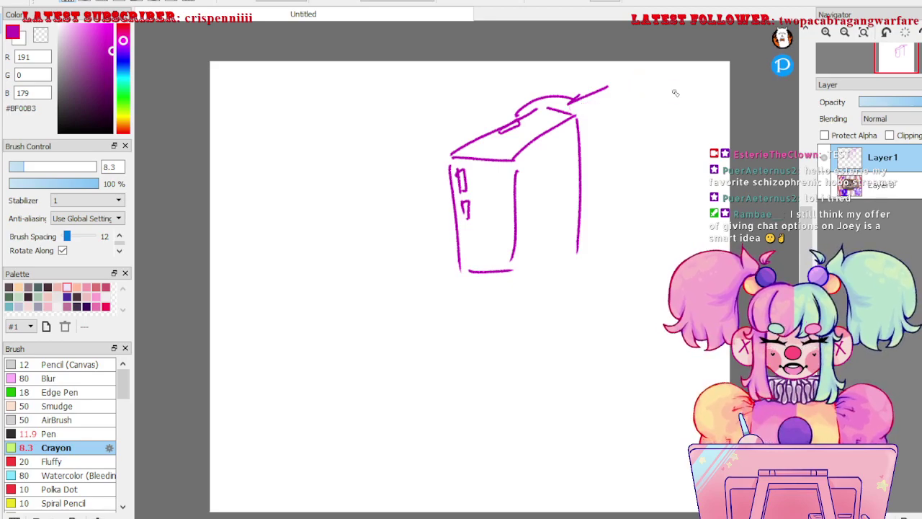
- Delete the layer holding the box sketch and show the title illustration on Layer3 again
{"action": "key", "text": "e"}
{"action": "left_click", "coordinate": [904, 516]}
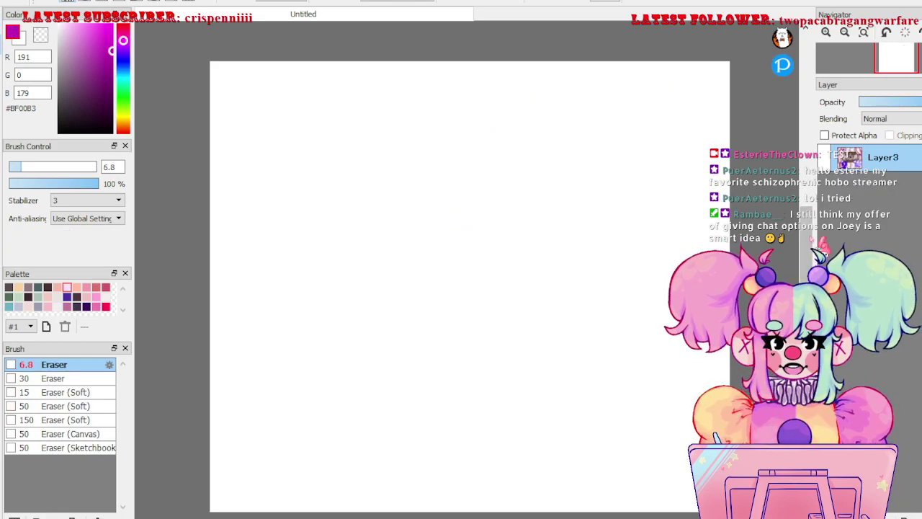
{"action": "left_click", "coordinate": [824, 157]}
{"action": "key", "text": "b"}
{"action": "scroll", "coordinate": [606, 455], "scroll_direction": "down", "scroll_amount": 2}
{"action": "mouse_move", "coordinate": [602, 457]}
{"action": "left_mouse_down"}
{"action": "mouse_move", "coordinate": [578, 414]}
{"action": "mouse_move", "coordinate": [646, 433]}
{"action": "left_mouse_up"}
{"action": "scroll", "coordinate": [628, 435], "scroll_direction": "up", "scroll_amount": 1}
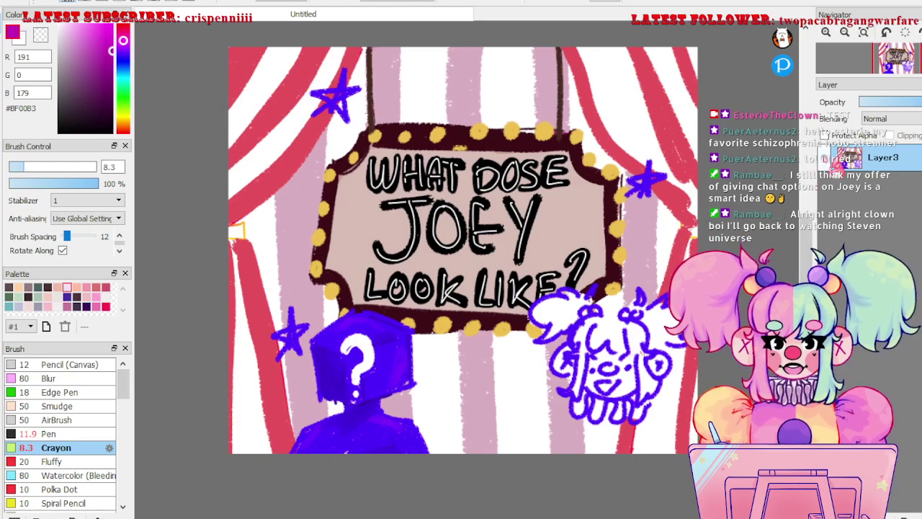
- Hide Layer3 and add a new blank layer for a fresh sketch
{"action": "left_click", "coordinate": [836, 160]}
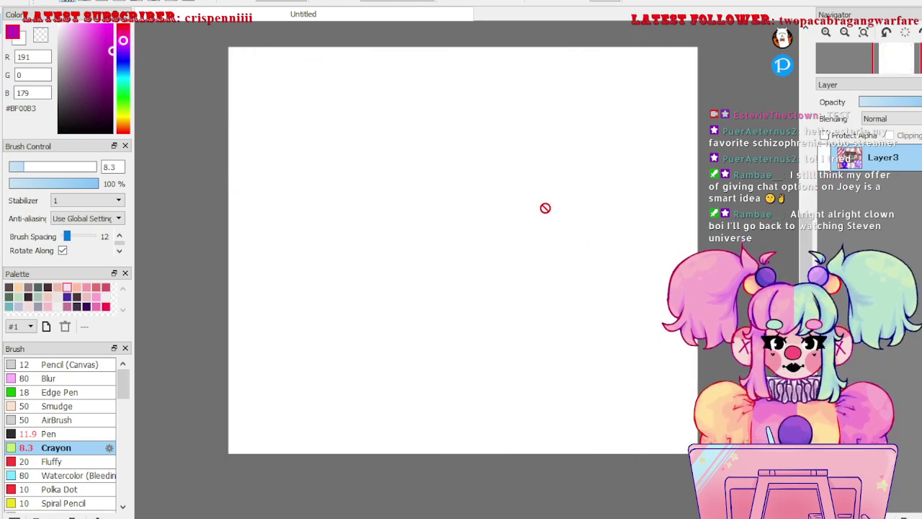
{"action": "left_click", "coordinate": [826, 516]}
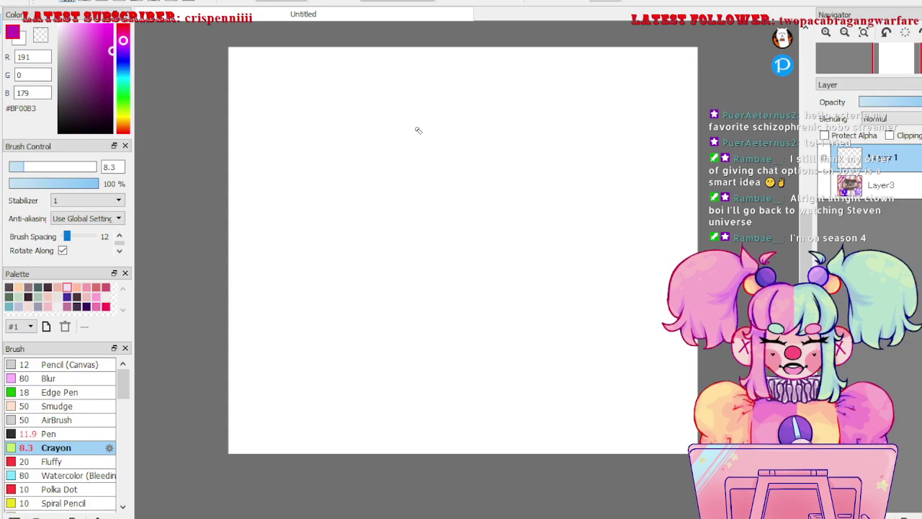
{"action": "mouse_move", "coordinate": [400, 136]}
{"action": "left_mouse_down"}
{"action": "mouse_move", "coordinate": [423, 102]}
{"action": "mouse_move", "coordinate": [440, 121]}
{"action": "mouse_move", "coordinate": [409, 115]}
{"action": "mouse_move", "coordinate": [439, 98]}
{"action": "mouse_move", "coordinate": [456, 138]}
{"action": "left_mouse_up"}
{"action": "key", "text": "ctrl+z"}
- Set the Crayon colour to black #000000 and sketch a large open circle with a smaller circle below it
{"action": "left_click", "coordinate": [59, 131]}
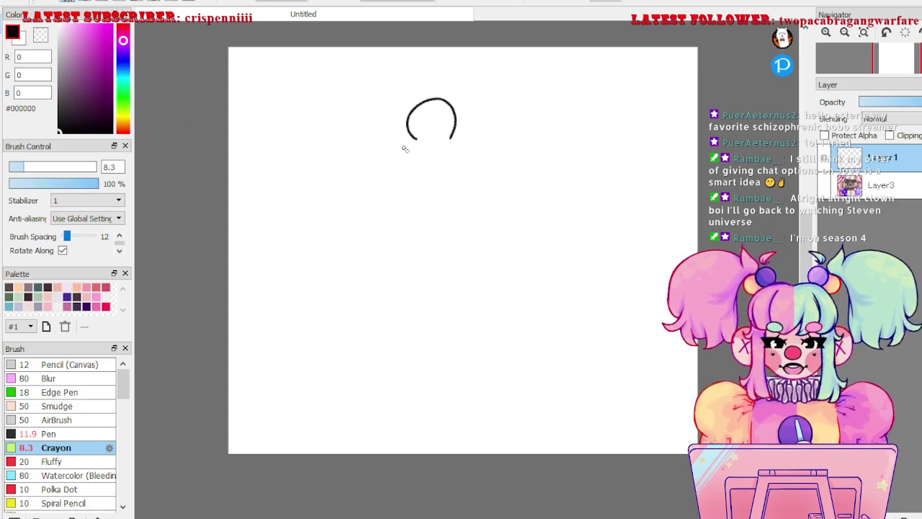
{"action": "mouse_move", "coordinate": [364, 168]}
{"action": "left_mouse_down"}
{"action": "mouse_move", "coordinate": [373, 187]}
{"action": "mouse_move", "coordinate": [371, 170]}
{"action": "mouse_move", "coordinate": [382, 184]}
{"action": "left_mouse_up"}
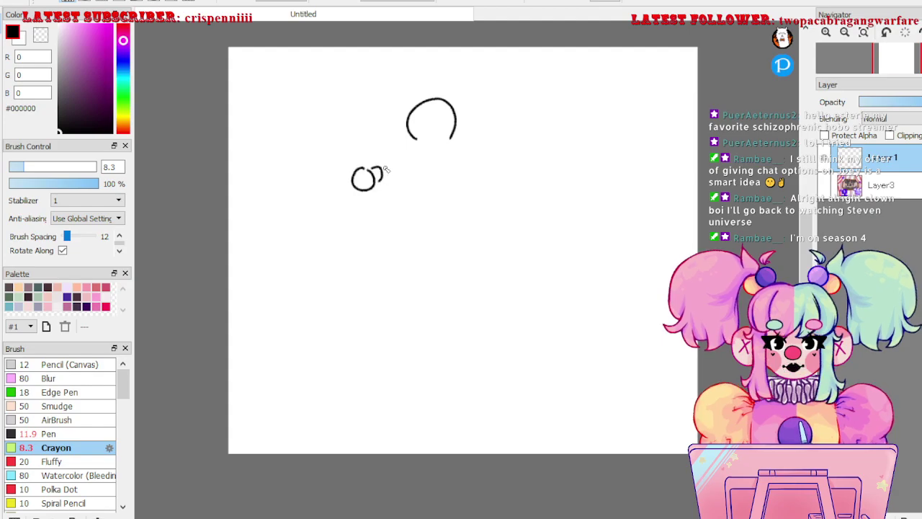
{"action": "key", "text": "ctrl+z"}
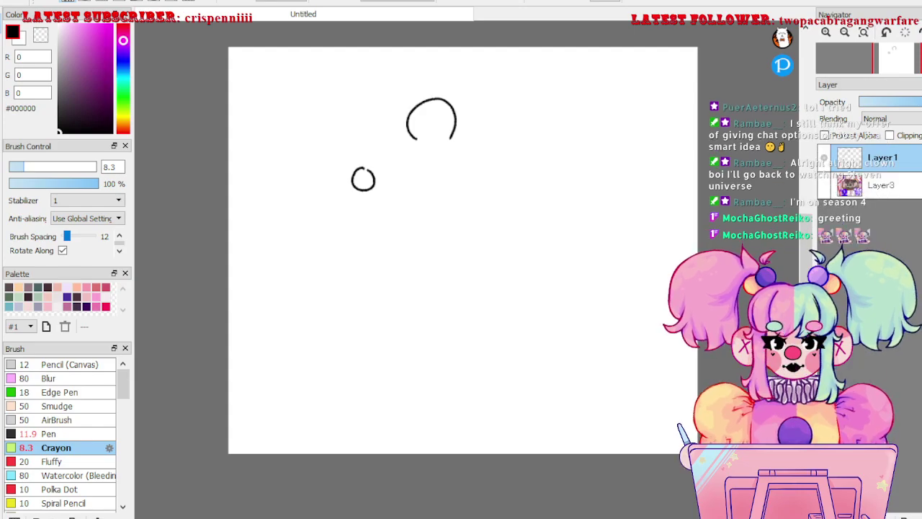
- View the title illustration on Layer3 by itself and return to the sketch on Layer1
{"action": "left_click", "coordinate": [825, 158]}
{"action": "left_click", "coordinate": [825, 186]}
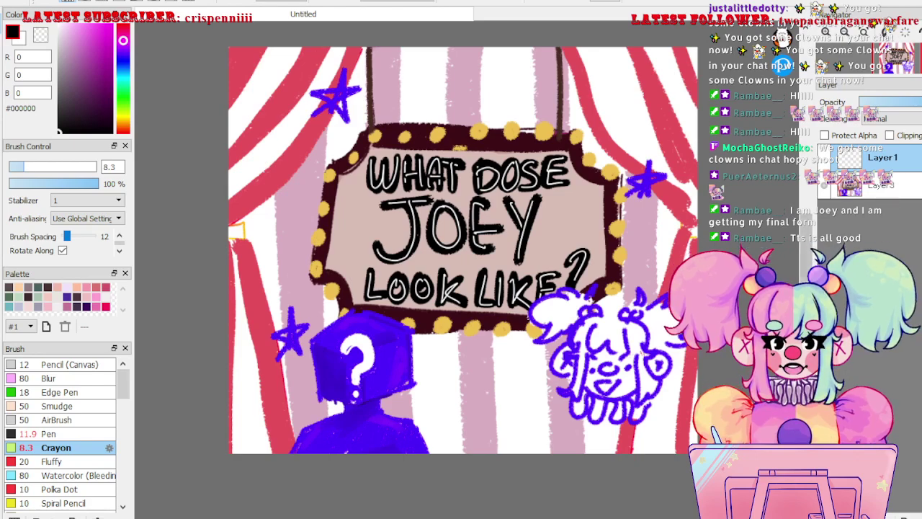
{"action": "left_click", "coordinate": [828, 187]}
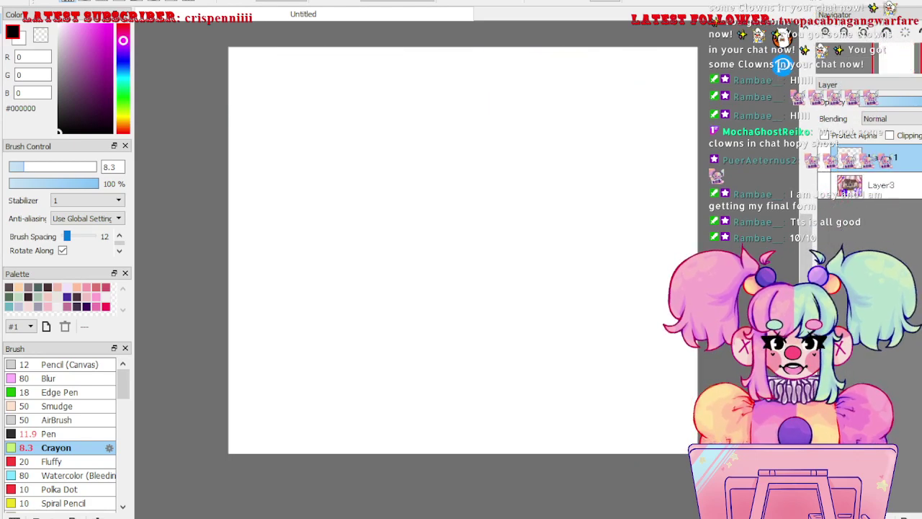
{"action": "left_click", "coordinate": [823, 163]}
- Enlarge the Eraser to about 41.9 and erase both circles from Layer1
{"action": "key", "text": "w"}
{"action": "left_click", "coordinate": [440, 183]}
{"action": "key", "text": "e"}
{"action": "key", "text": "ctrl+d"}
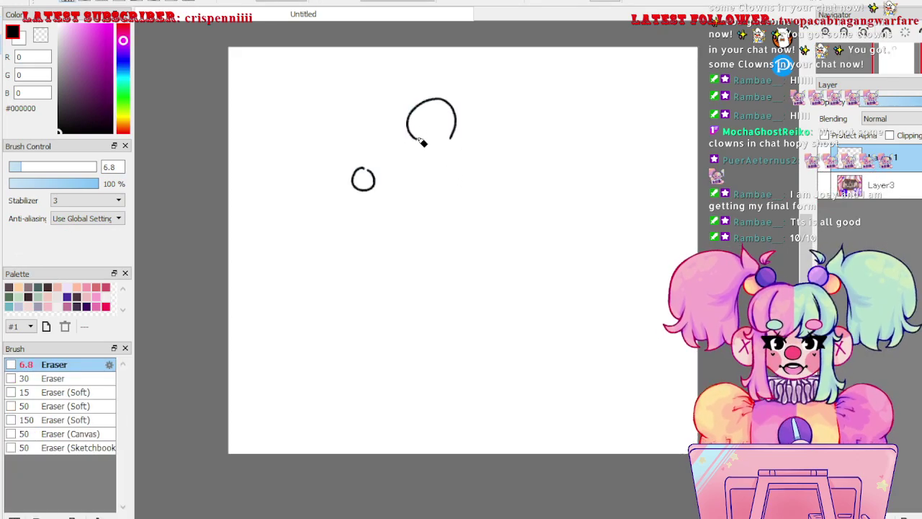
{"action": "left_click", "coordinate": [66, 167]}
{"action": "left_click_drag", "start_coordinate": [66, 169], "coordinate": [69, 168]}
{"action": "mouse_move", "coordinate": [423, 108]}
{"action": "left_mouse_down"}
{"action": "mouse_move", "coordinate": [399, 118]}
{"action": "mouse_move", "coordinate": [398, 128]}
{"action": "mouse_move", "coordinate": [483, 116]}
{"action": "mouse_move", "coordinate": [409, 145]}
{"action": "mouse_move", "coordinate": [355, 192]}
{"action": "mouse_move", "coordinate": [433, 134]}
{"action": "left_mouse_up"}
- Show and rehide the title illustration, and set the Crayon colour to dark purple #2F172D
{"action": "left_click", "coordinate": [825, 185]}
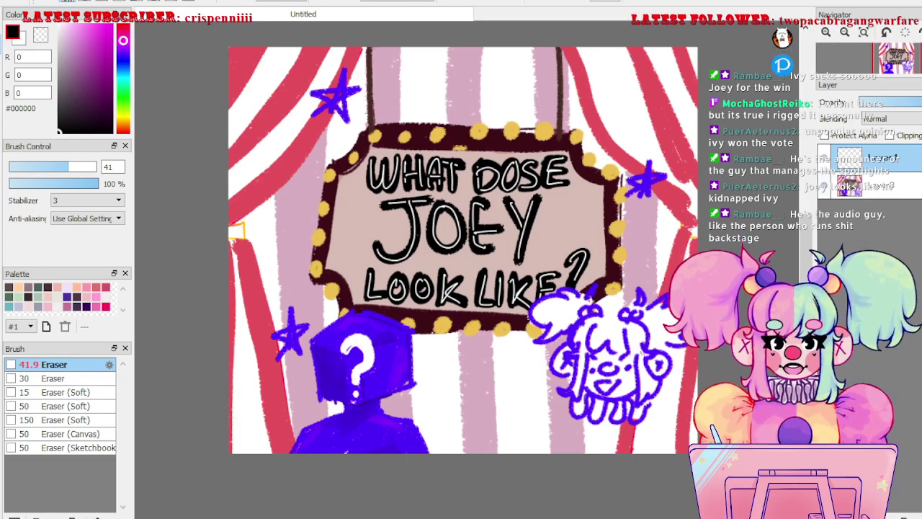
{"action": "left_click", "coordinate": [826, 186]}
{"action": "key", "text": "b"}
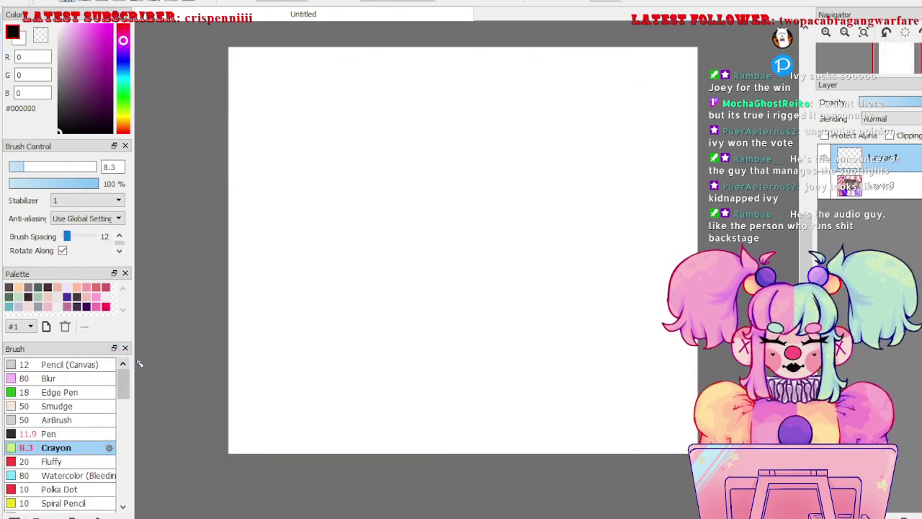
{"action": "left_click", "coordinate": [86, 113]}
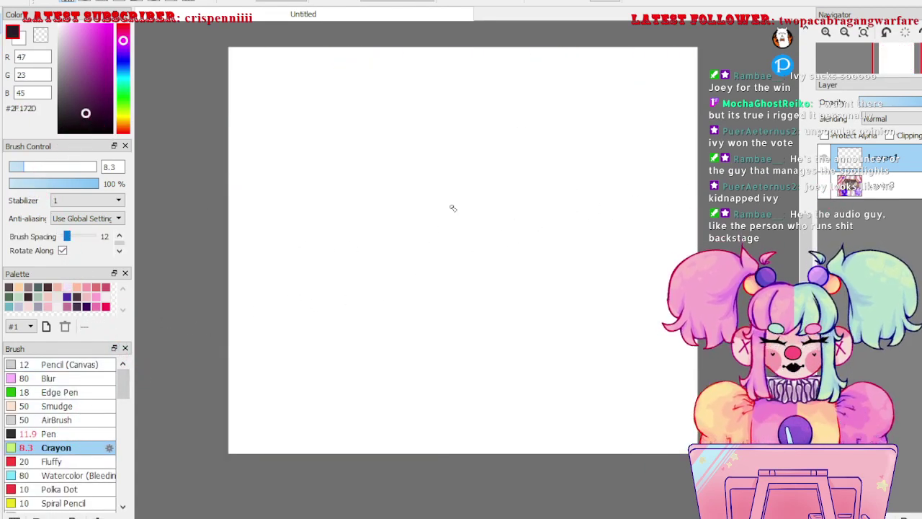
- Sketch a small head with two ears and a cap bearing a heart emblem near the top of the canvas
{"action": "left_click_drag", "start_coordinate": [422, 123], "coordinate": [420, 136]}
{"action": "mouse_move", "coordinate": [414, 129]}
{"action": "left_mouse_down"}
{"action": "mouse_move", "coordinate": [443, 151]}
{"action": "mouse_move", "coordinate": [471, 137]}
{"action": "left_mouse_up"}
{"action": "left_click_drag", "start_coordinate": [469, 129], "coordinate": [475, 130]}
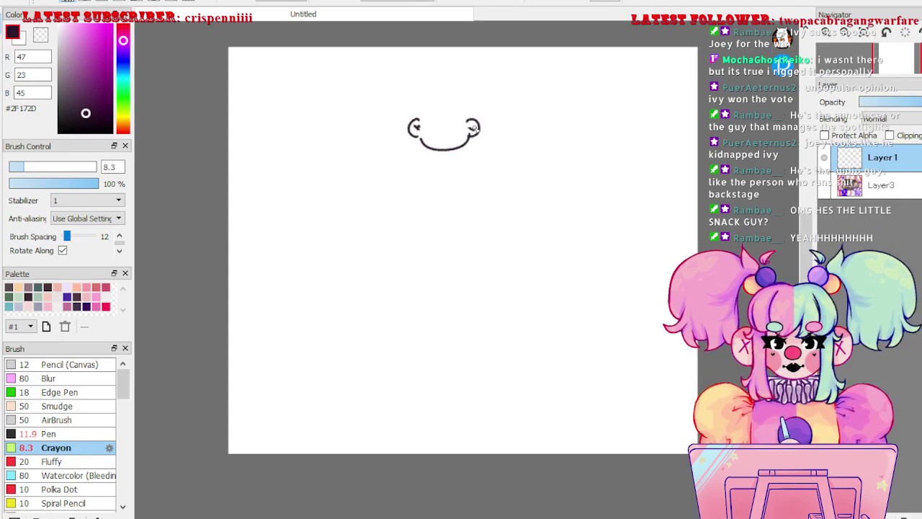
{"action": "left_click_drag", "start_coordinate": [421, 120], "coordinate": [466, 117]}
{"action": "mouse_move", "coordinate": [464, 117]}
{"action": "left_mouse_down"}
{"action": "mouse_move", "coordinate": [464, 94]}
{"action": "mouse_move", "coordinate": [471, 117]}
{"action": "mouse_move", "coordinate": [417, 107]}
{"action": "mouse_move", "coordinate": [452, 93]}
{"action": "mouse_move", "coordinate": [464, 115]}
{"action": "mouse_move", "coordinate": [439, 90]}
{"action": "mouse_move", "coordinate": [466, 94]}
{"action": "mouse_move", "coordinate": [467, 116]}
{"action": "mouse_move", "coordinate": [440, 112]}
{"action": "left_mouse_up"}
{"action": "key", "text": "ctrl+z"}
{"action": "key", "text": "ctrl+z"}
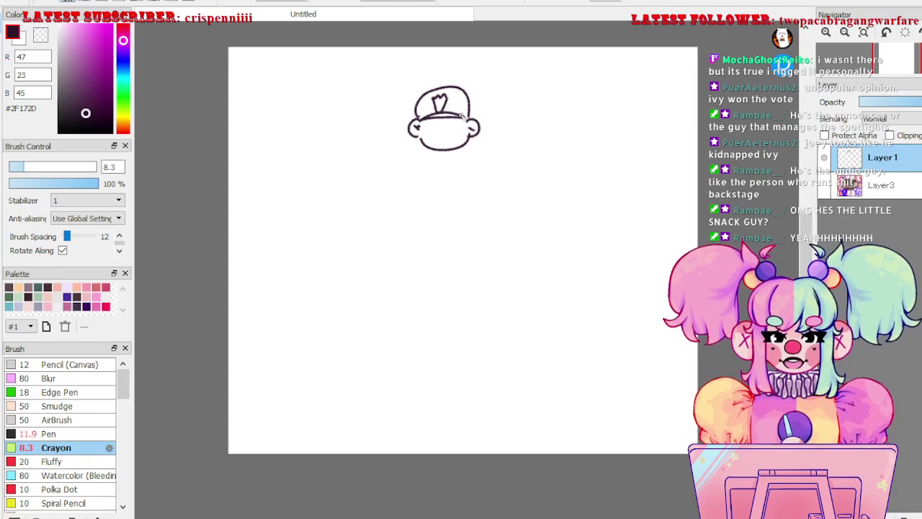
- Try reworking one side of the jaw below the cap with new overlapping lines
{"action": "key", "text": "e"}
{"action": "mouse_move", "coordinate": [461, 146]}
{"action": "left_mouse_down"}
{"action": "mouse_move", "coordinate": [466, 137]}
{"action": "mouse_move", "coordinate": [449, 139]}
{"action": "mouse_move", "coordinate": [458, 129]}
{"action": "mouse_move", "coordinate": [468, 142]}
{"action": "mouse_move", "coordinate": [452, 159]}
{"action": "left_mouse_up"}
{"action": "key", "text": "b"}
{"action": "key", "text": "ctrl+z"}
{"action": "left_click_drag", "start_coordinate": [447, 151], "coordinate": [456, 160]}
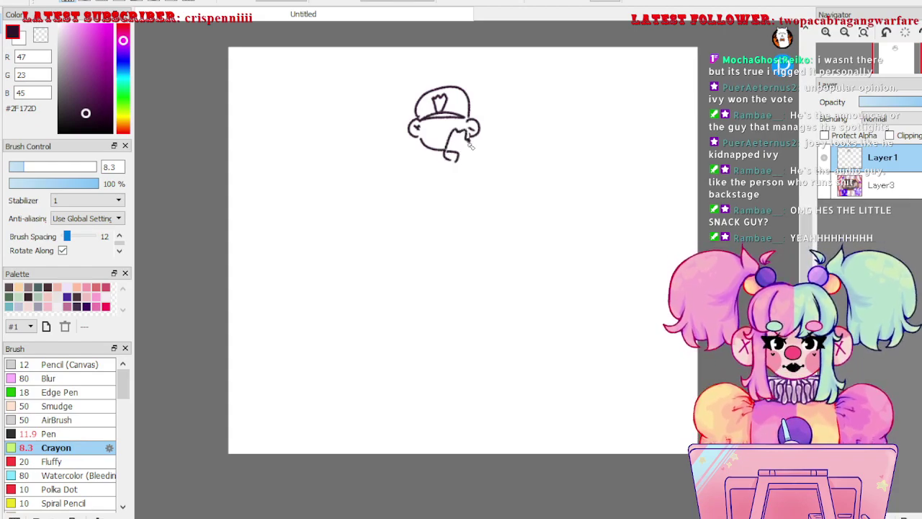
{"action": "key", "text": "ctrl+z"}
{"action": "key", "text": "ctrl+z"}
{"action": "key", "text": "ctrl+z"}
{"action": "key", "text": "ctrl+z"}
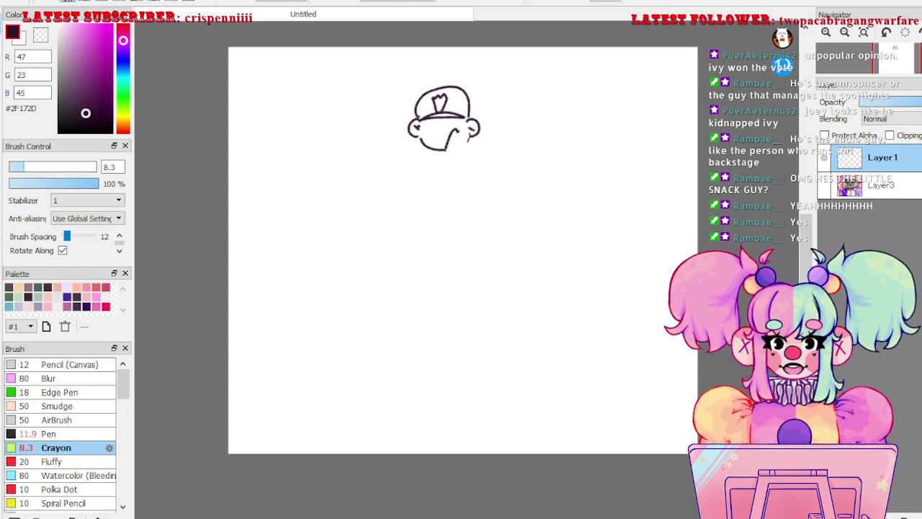
- Delete the layer with the capped head and add a new blank layer in its place
{"action": "left_click", "coordinate": [905, 517]}
{"action": "left_click", "coordinate": [825, 517]}
{"action": "left_click_drag", "start_coordinate": [512, 340], "coordinate": [524, 333]}
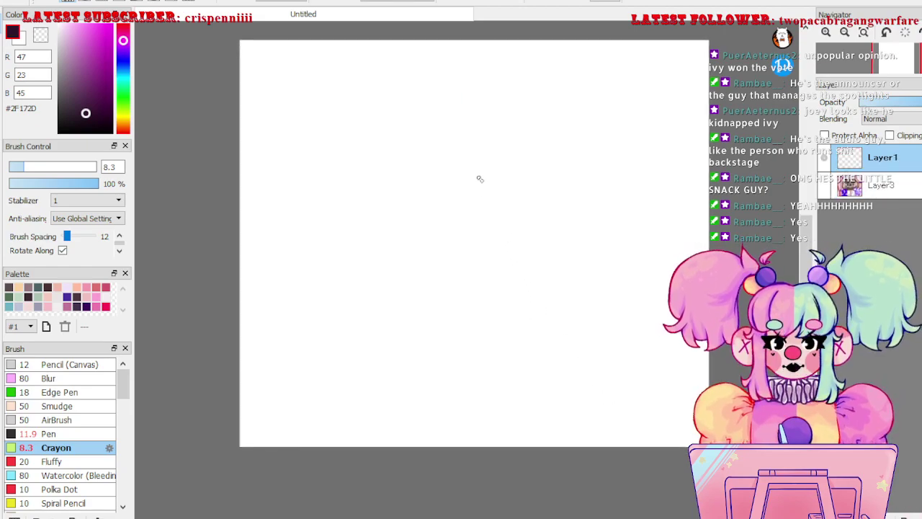
- Sketch a curved jawline with two round, cross-marked ears near the top of the canvas
{"action": "mouse_move", "coordinate": [413, 99]}
{"action": "left_mouse_down"}
{"action": "mouse_move", "coordinate": [412, 120]}
{"action": "mouse_move", "coordinate": [417, 108]}
{"action": "mouse_move", "coordinate": [435, 124]}
{"action": "mouse_move", "coordinate": [469, 99]}
{"action": "left_mouse_up"}
{"action": "key", "text": "ctrl+z"}
{"action": "key", "text": "ctrl+z"}
{"action": "key", "text": "ctrl+z"}
{"action": "mouse_move", "coordinate": [417, 114]}
{"action": "left_mouse_down"}
{"action": "mouse_move", "coordinate": [469, 115]}
{"action": "mouse_move", "coordinate": [474, 101]}
{"action": "mouse_move", "coordinate": [484, 112]}
{"action": "left_mouse_up"}
{"action": "key", "text": "ctrl+z"}
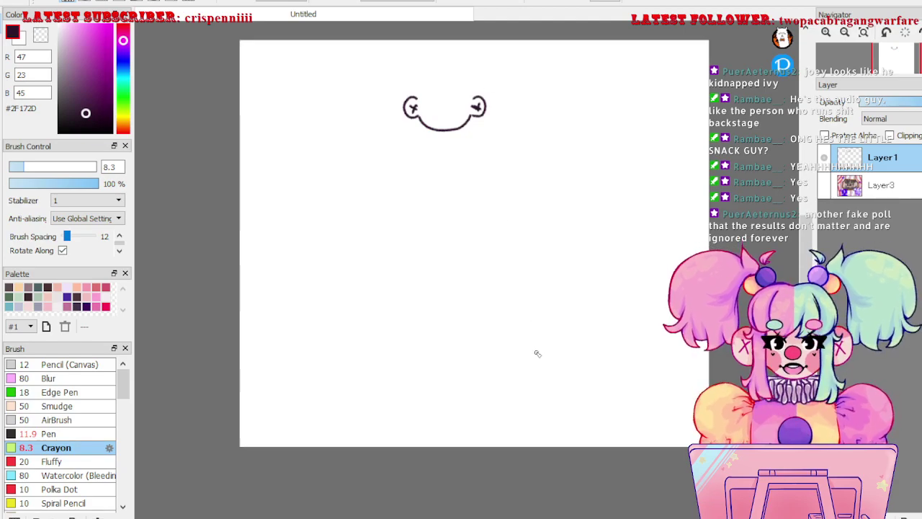
- Draw a cap on the head with a curved band between the ears and a rounded crown above it
{"action": "left_click_drag", "start_coordinate": [425, 76], "coordinate": [417, 102]}
{"action": "key", "text": "ctrl+z"}
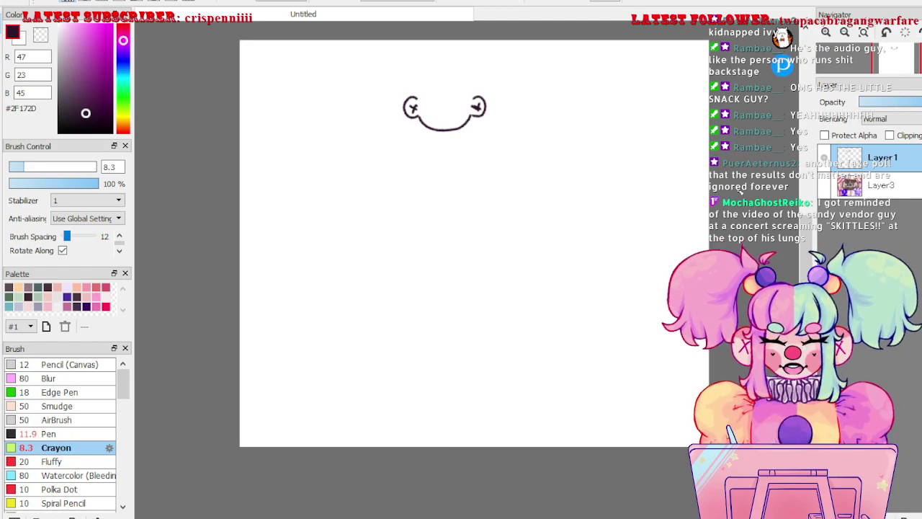
{"action": "left_click_drag", "start_coordinate": [418, 96], "coordinate": [471, 89]}
{"action": "key", "text": "ctrl+z"}
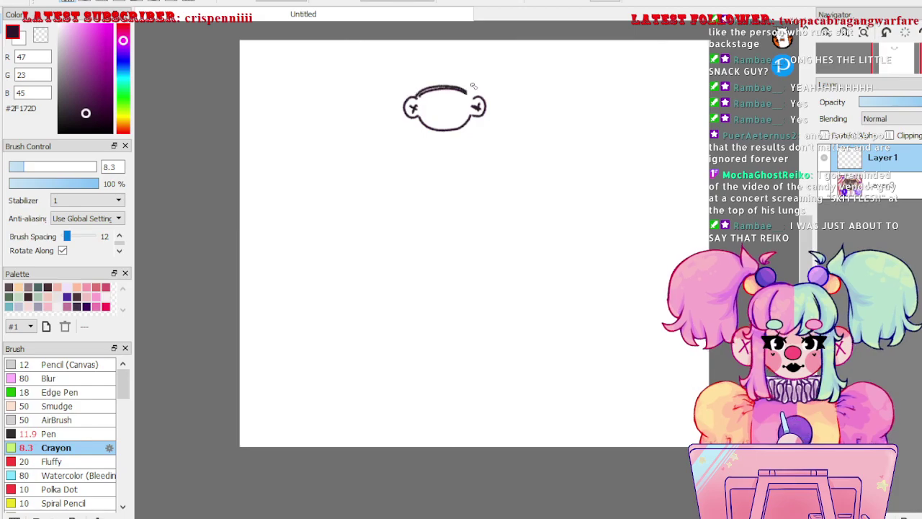
{"action": "mouse_move", "coordinate": [415, 94]}
{"action": "left_mouse_down"}
{"action": "mouse_move", "coordinate": [422, 70]}
{"action": "mouse_move", "coordinate": [473, 79]}
{"action": "mouse_move", "coordinate": [475, 93]}
{"action": "left_mouse_up"}
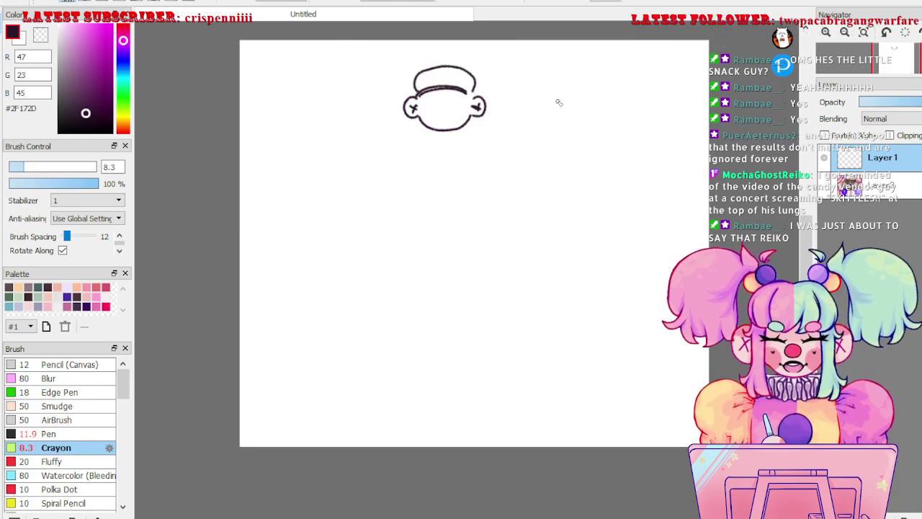
- Erase the rounded cap and its curved band above the head, keeping the jawline and ears
{"action": "scroll", "coordinate": [667, 153], "scroll_direction": "up", "scroll_amount": 1}
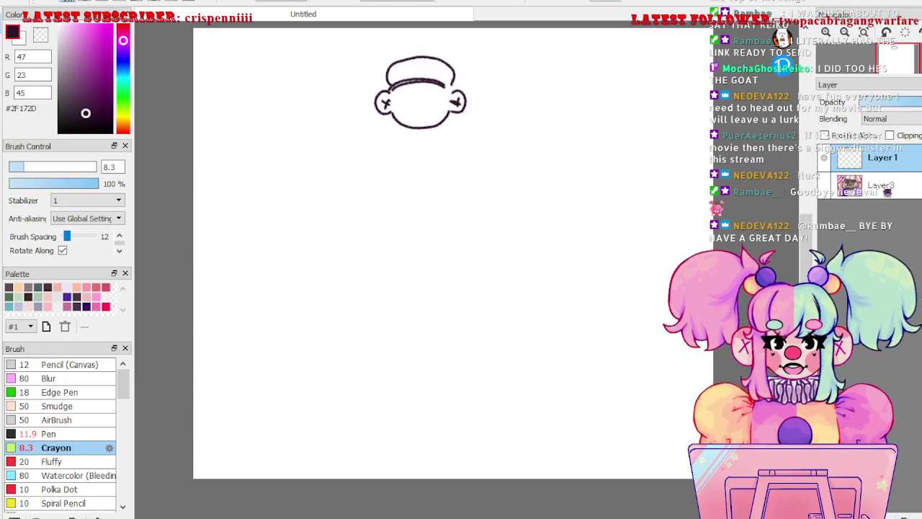
{"action": "left_click_drag", "start_coordinate": [550, 330], "coordinate": [650, 373]}
{"action": "left_click_drag", "start_coordinate": [534, 211], "coordinate": [555, 266]}
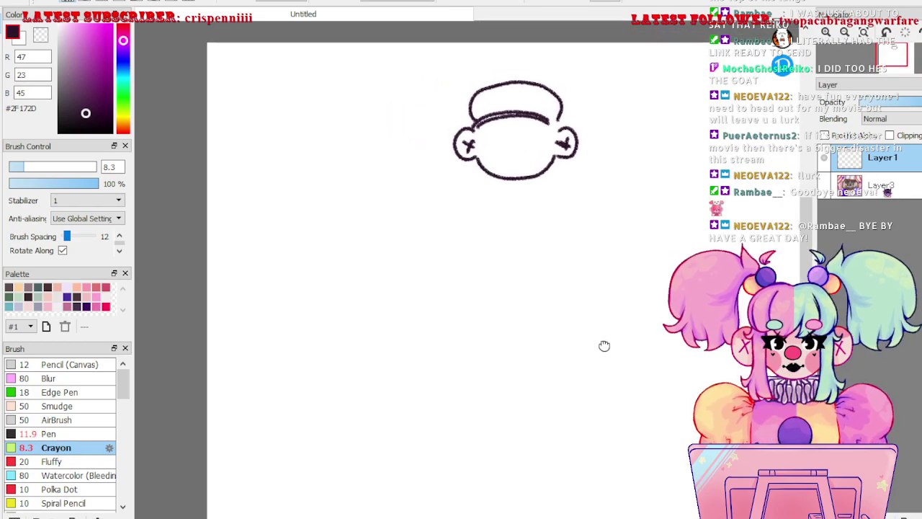
{"action": "scroll", "coordinate": [556, 247], "scroll_direction": "up", "scroll_amount": 2}
{"action": "key", "text": "e"}
{"action": "mouse_move", "coordinate": [502, 154]}
{"action": "left_mouse_down"}
{"action": "mouse_move", "coordinate": [531, 121]}
{"action": "mouse_move", "coordinate": [497, 123]}
{"action": "mouse_move", "coordinate": [517, 152]}
{"action": "mouse_move", "coordinate": [597, 145]}
{"action": "mouse_move", "coordinate": [573, 161]}
{"action": "left_mouse_up"}
{"action": "key", "text": "b"}
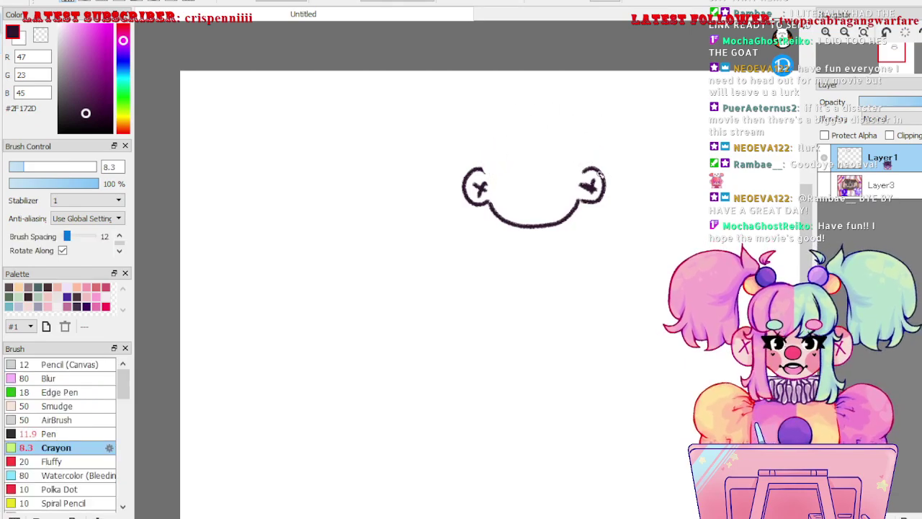
- Draw an angular cap on the head with a V-shaped double band and a flat-sided crown
{"action": "mouse_move", "coordinate": [487, 160]}
{"action": "left_mouse_down"}
{"action": "mouse_move", "coordinate": [529, 173]}
{"action": "mouse_move", "coordinate": [574, 152]}
{"action": "left_mouse_up"}
{"action": "key", "text": "ctrl+z"}
{"action": "mouse_move", "coordinate": [489, 159]}
{"action": "left_mouse_down"}
{"action": "mouse_move", "coordinate": [536, 170]}
{"action": "mouse_move", "coordinate": [573, 152]}
{"action": "mouse_move", "coordinate": [553, 95]}
{"action": "left_mouse_up"}
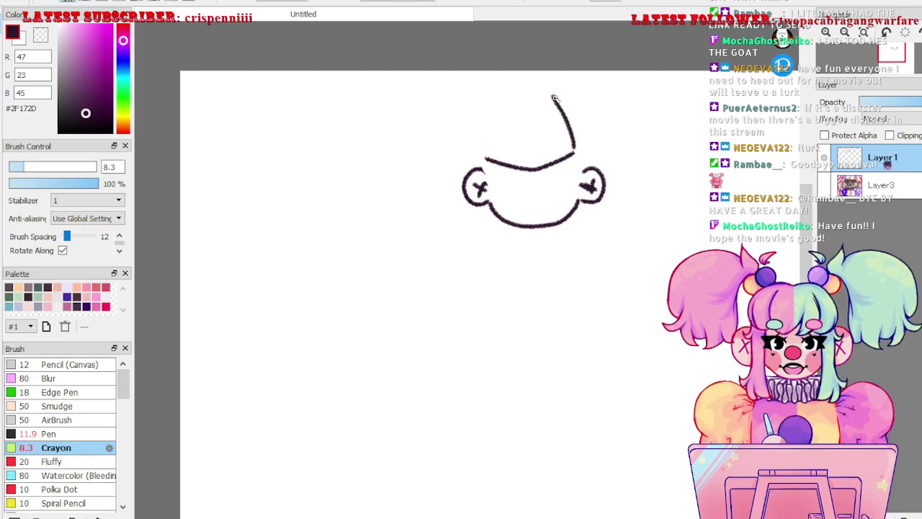
{"action": "key", "text": "ctrl+z"}
{"action": "mouse_move", "coordinate": [485, 152]}
{"action": "left_mouse_down"}
{"action": "mouse_move", "coordinate": [486, 140]}
{"action": "mouse_move", "coordinate": [526, 111]}
{"action": "mouse_move", "coordinate": [568, 105]}
{"action": "mouse_move", "coordinate": [582, 149]}
{"action": "left_mouse_up"}
{"action": "mouse_move", "coordinate": [485, 139]}
{"action": "left_mouse_down"}
{"action": "mouse_move", "coordinate": [524, 155]}
{"action": "mouse_move", "coordinate": [576, 139]}
{"action": "left_mouse_up"}
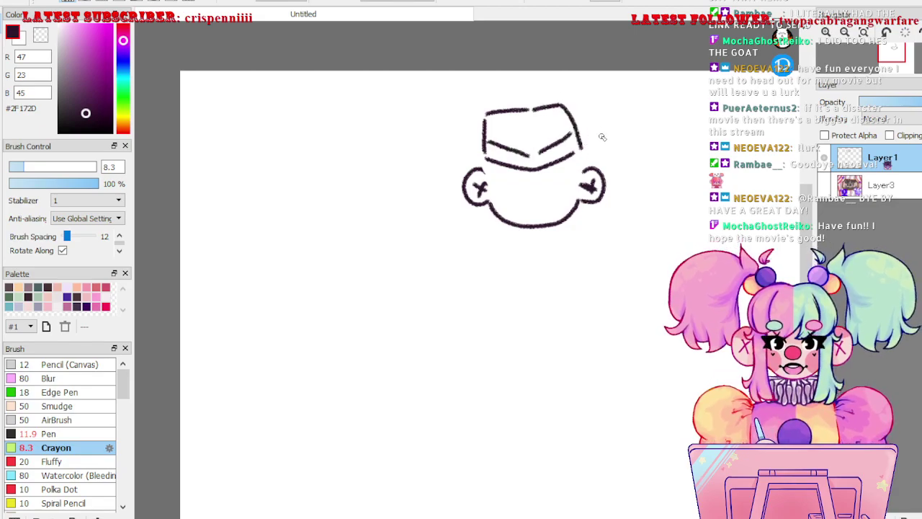
- Draw a peanut-shaped emblem with crossing lines at the centre of the cap's crown and fit it with a transform
{"action": "mouse_move", "coordinate": [524, 121]}
{"action": "left_mouse_down"}
{"action": "mouse_move", "coordinate": [523, 142]}
{"action": "mouse_move", "coordinate": [538, 125]}
{"action": "mouse_move", "coordinate": [534, 112]}
{"action": "mouse_move", "coordinate": [528, 132]}
{"action": "mouse_move", "coordinate": [532, 141]}
{"action": "mouse_move", "coordinate": [539, 135]}
{"action": "mouse_move", "coordinate": [536, 120]}
{"action": "left_mouse_up"}
{"action": "mouse_move", "coordinate": [582, 311]}
{"action": "left_mouse_down"}
{"action": "mouse_move", "coordinate": [584, 300]}
{"action": "mouse_move", "coordinate": [587, 308]}
{"action": "left_mouse_up"}
{"action": "left_click_drag", "start_coordinate": [590, 303], "coordinate": [581, 313]}
{"action": "left_click_drag", "start_coordinate": [563, 274], "coordinate": [564, 286]}
{"action": "left_click_drag", "start_coordinate": [565, 283], "coordinate": [580, 308]}
{"action": "left_click", "coordinate": [2, 220]}
{"action": "mouse_move", "coordinate": [533, 127]}
{"action": "left_mouse_down"}
{"action": "mouse_move", "coordinate": [505, 150]}
{"action": "mouse_move", "coordinate": [523, 171]}
{"action": "mouse_move", "coordinate": [551, 134]}
{"action": "mouse_move", "coordinate": [534, 126]}
{"action": "mouse_move", "coordinate": [577, 110]}
{"action": "left_mouse_up"}
{"action": "key", "text": "ctrl+t"}
{"action": "key", "text": "Return"}
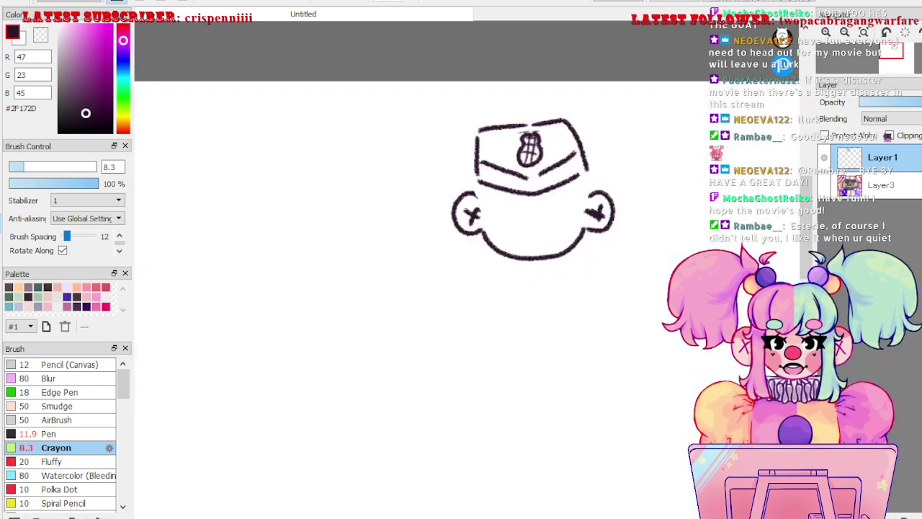
- Clean up the lines around the top of the peanut emblem with the eraser
{"action": "key", "text": "e"}
{"action": "left_click_drag", "start_coordinate": [37, 173], "coordinate": [34, 172]}
{"action": "left_click_drag", "start_coordinate": [522, 129], "coordinate": [539, 128]}
{"action": "key", "text": "e"}
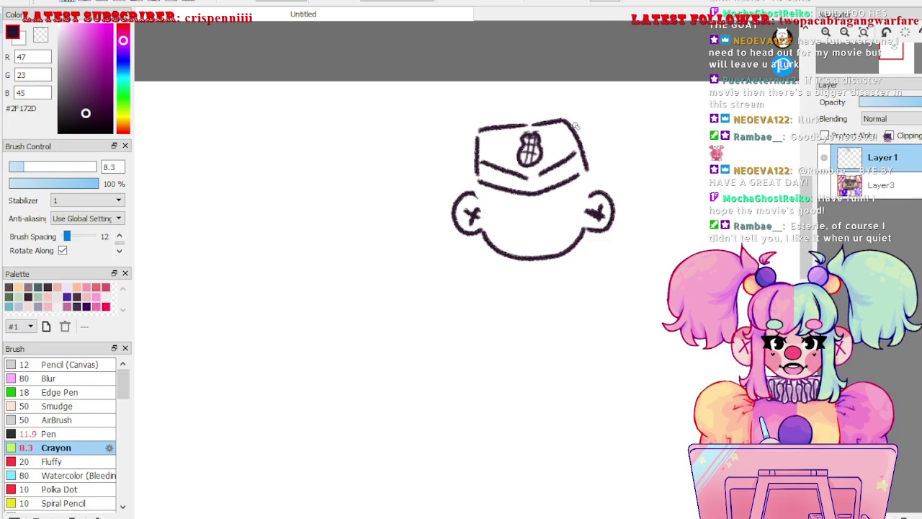
- Try sketching hair lines across the face beneath the cap band and undo them
{"action": "mouse_move", "coordinate": [609, 311]}
{"action": "left_mouse_down"}
{"action": "mouse_move", "coordinate": [597, 282]}
{"action": "mouse_move", "coordinate": [581, 294]}
{"action": "left_mouse_up"}
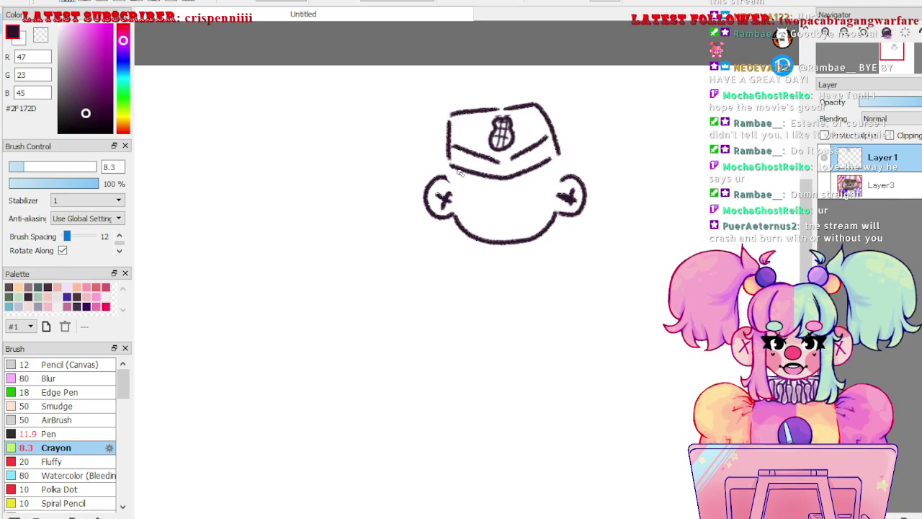
{"action": "mouse_move", "coordinate": [457, 199]}
{"action": "left_mouse_down"}
{"action": "mouse_move", "coordinate": [504, 183]}
{"action": "mouse_move", "coordinate": [554, 193]}
{"action": "left_mouse_up"}
{"action": "key", "text": "ctrl+z"}
{"action": "key", "text": "ctrl+z"}
{"action": "left_click_drag", "start_coordinate": [490, 175], "coordinate": [457, 197]}
{"action": "left_click_drag", "start_coordinate": [517, 179], "coordinate": [564, 198]}
{"action": "key", "text": "ctrl+z"}
{"action": "key", "text": "ctrl+z"}
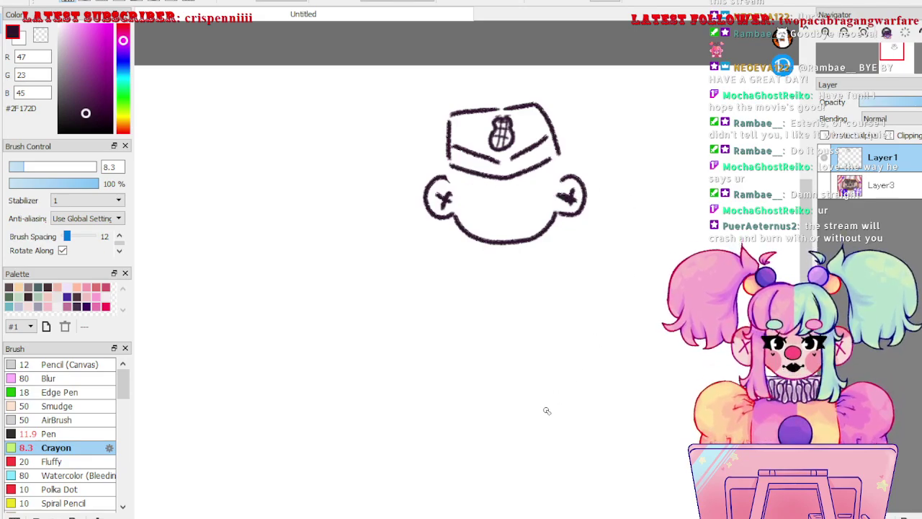
- Draw a short neck under the chin with a sloping shoulder line on each side
{"action": "left_click_drag", "start_coordinate": [624, 307], "coordinate": [585, 303]}
{"action": "left_click_drag", "start_coordinate": [602, 360], "coordinate": [585, 346]}
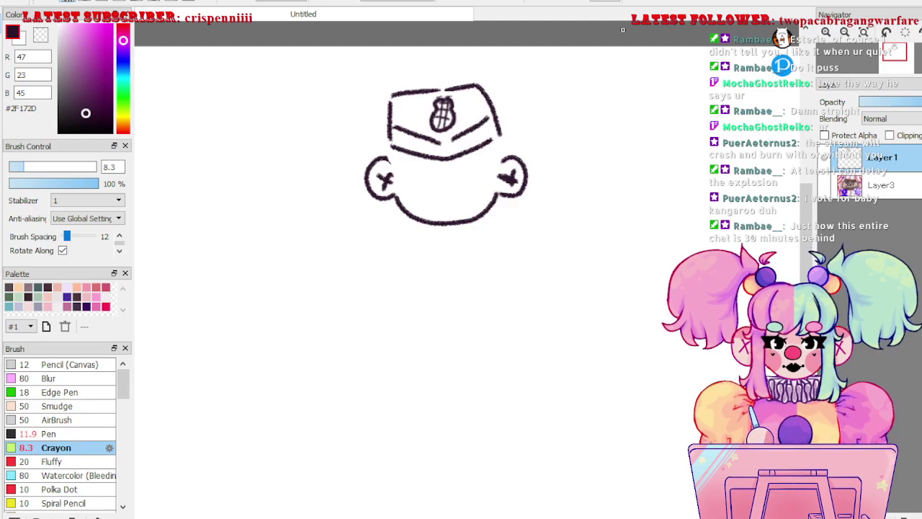
{"action": "left_click_drag", "start_coordinate": [531, 320], "coordinate": [569, 284]}
{"action": "left_click_drag", "start_coordinate": [563, 351], "coordinate": [577, 333]}
{"action": "scroll", "coordinate": [577, 332], "scroll_direction": "up", "scroll_amount": 1}
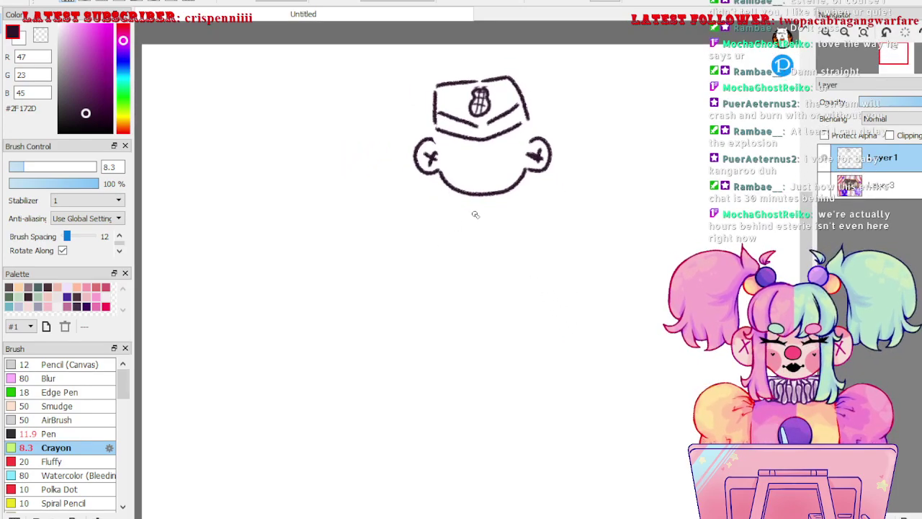
{"action": "mouse_move", "coordinate": [475, 195]}
{"action": "left_mouse_down"}
{"action": "mouse_move", "coordinate": [475, 205]}
{"action": "mouse_move", "coordinate": [490, 205]}
{"action": "mouse_move", "coordinate": [436, 211]}
{"action": "left_mouse_up"}
{"action": "left_click_drag", "start_coordinate": [496, 207], "coordinate": [542, 210]}
- Try drawing two long narrow straps hanging from the shoulder lines and undo them
{"action": "left_click_drag", "start_coordinate": [452, 213], "coordinate": [463, 307]}
{"action": "key", "text": "ctrl+z"}
{"action": "left_click_drag", "start_coordinate": [448, 210], "coordinate": [458, 317]}
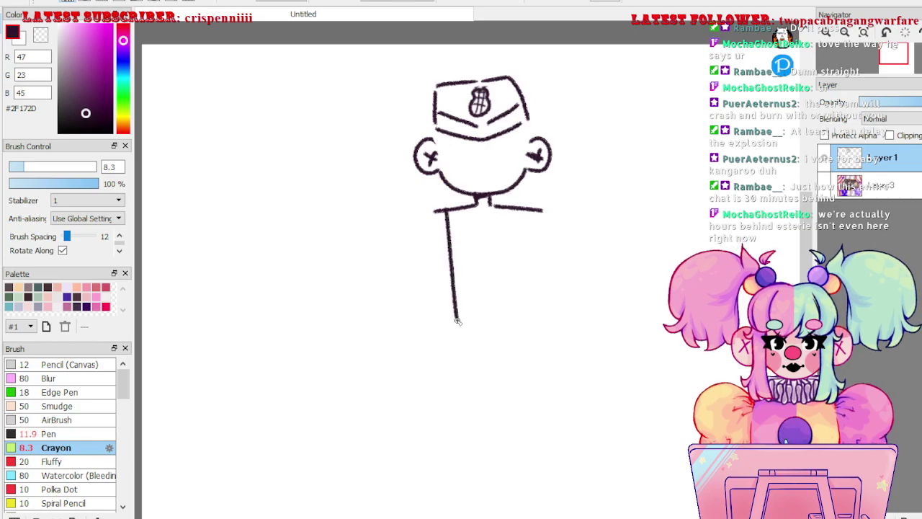
{"action": "mouse_move", "coordinate": [464, 209]}
{"action": "left_mouse_down"}
{"action": "mouse_move", "coordinate": [470, 315]}
{"action": "mouse_move", "coordinate": [456, 319]}
{"action": "left_mouse_up"}
{"action": "mouse_move", "coordinate": [519, 208]}
{"action": "left_mouse_down"}
{"action": "mouse_move", "coordinate": [519, 313]}
{"action": "mouse_move", "coordinate": [535, 296]}
{"action": "mouse_move", "coordinate": [520, 314]}
{"action": "left_mouse_up"}
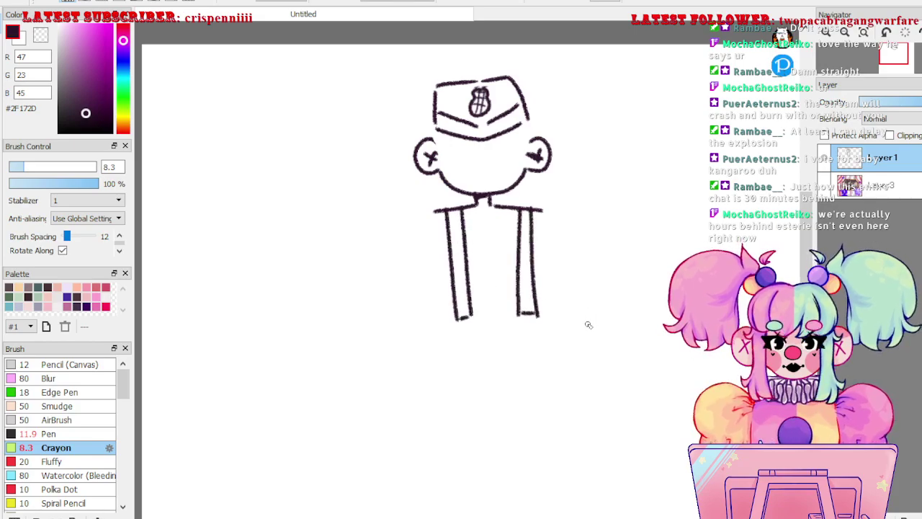
{"action": "key", "text": "ctrl+z"}
{"action": "key", "text": "ctrl+z"}
{"action": "key", "text": "ctrl+z"}
{"action": "key", "text": "ctrl+z"}
{"action": "key", "text": "ctrl+z"}
{"action": "key", "text": "ctrl+z"}
{"action": "key", "text": "ctrl+z"}
- Try sketching the outline of a tray below the shoulders and undo the attempts
{"action": "left_click_drag", "start_coordinate": [483, 375], "coordinate": [490, 358]}
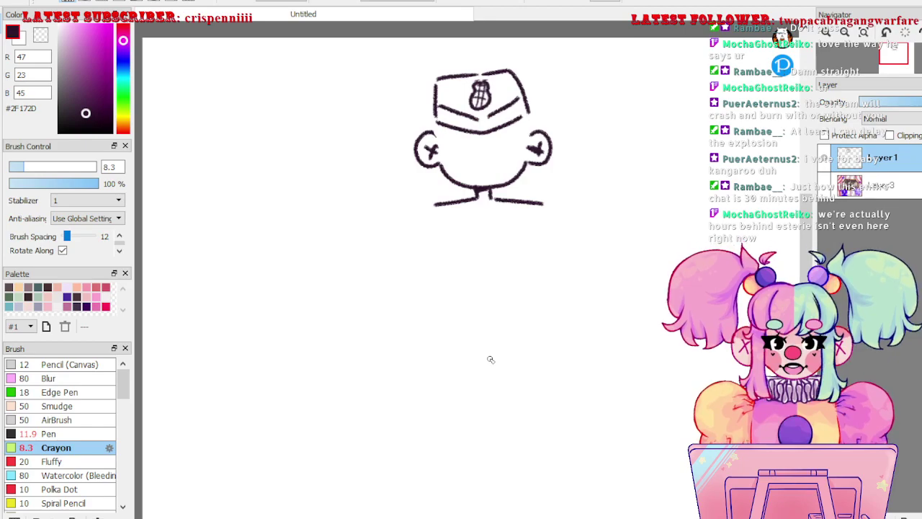
{"action": "mouse_move", "coordinate": [412, 298]}
{"action": "left_mouse_down"}
{"action": "mouse_move", "coordinate": [433, 315]}
{"action": "mouse_move", "coordinate": [409, 296]}
{"action": "mouse_move", "coordinate": [547, 289]}
{"action": "left_mouse_up"}
{"action": "key", "text": "ctrl+z"}
{"action": "key", "text": "ctrl+z"}
{"action": "mouse_move", "coordinate": [409, 296]}
{"action": "left_mouse_down"}
{"action": "mouse_move", "coordinate": [437, 317]}
{"action": "mouse_move", "coordinate": [413, 300]}
{"action": "mouse_move", "coordinate": [547, 290]}
{"action": "left_mouse_up"}
{"action": "key", "text": "ctrl+z"}
{"action": "key", "text": "ctrl+z"}
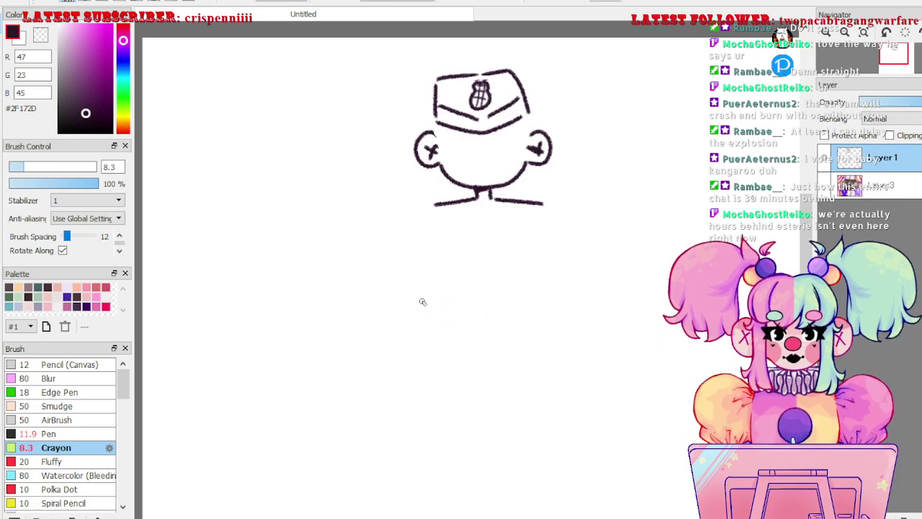
{"action": "mouse_move", "coordinate": [423, 292]}
{"action": "left_mouse_down"}
{"action": "mouse_move", "coordinate": [411, 315]}
{"action": "mouse_move", "coordinate": [528, 315]}
{"action": "left_mouse_up"}
{"action": "key", "text": "ctrl+z"}
{"action": "mouse_move", "coordinate": [421, 293]}
{"action": "left_mouse_down"}
{"action": "mouse_move", "coordinate": [402, 328]}
{"action": "mouse_move", "coordinate": [568, 318]}
{"action": "left_mouse_up"}
{"action": "key", "text": "ctrl+z"}
- Draw a wide box-shaped tray in perspective below the shoulders, with a slanted top and a shallow front face
{"action": "left_click_drag", "start_coordinate": [406, 327], "coordinate": [569, 326]}
{"action": "left_click_drag", "start_coordinate": [569, 302], "coordinate": [581, 323]}
{"action": "left_click_drag", "start_coordinate": [421, 291], "coordinate": [569, 290]}
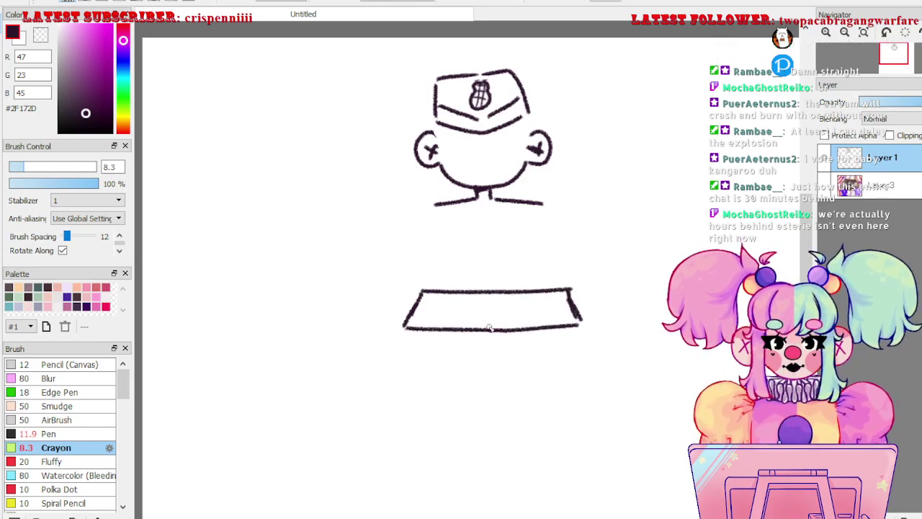
{"action": "mouse_move", "coordinate": [404, 327]}
{"action": "left_mouse_down"}
{"action": "mouse_move", "coordinate": [408, 358]}
{"action": "mouse_move", "coordinate": [579, 359]}
{"action": "left_mouse_up"}
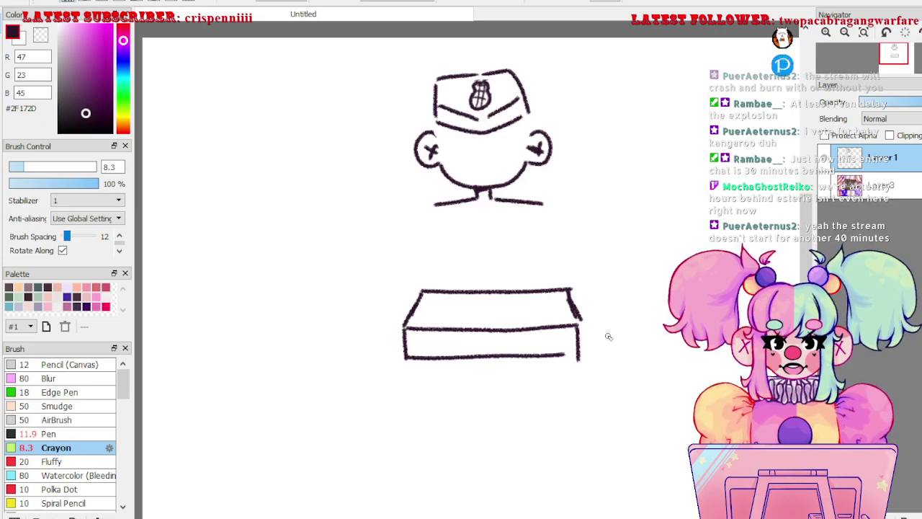
- Try sketching short hair strands along the underside of the cap and over the ears, and undo them
{"action": "left_click_drag", "start_coordinate": [626, 329], "coordinate": [634, 353]}
{"action": "left_click", "coordinate": [559, 252], "text": "ctrl"}
{"action": "left_click_drag", "start_coordinate": [572, 270], "coordinate": [582, 284]}
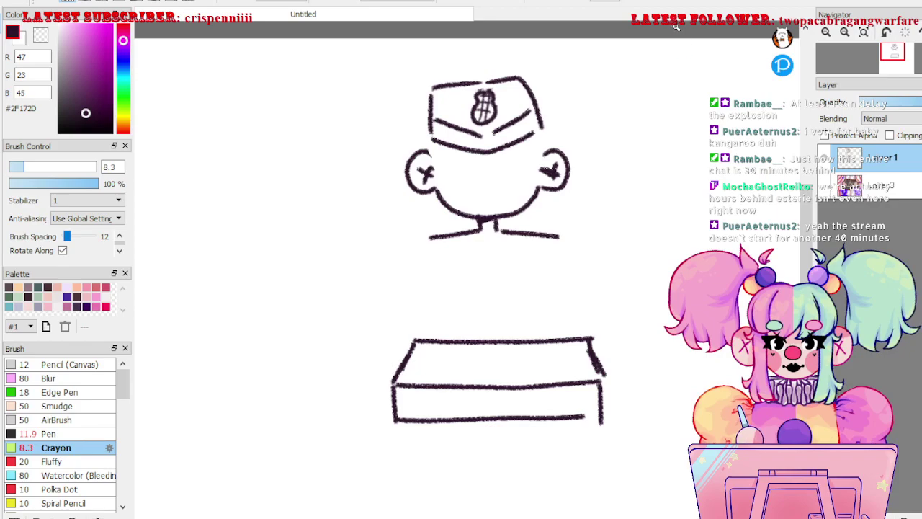
{"action": "left_click_drag", "start_coordinate": [517, 233], "coordinate": [472, 174]}
{"action": "left_click_drag", "start_coordinate": [472, 174], "coordinate": [479, 194]}
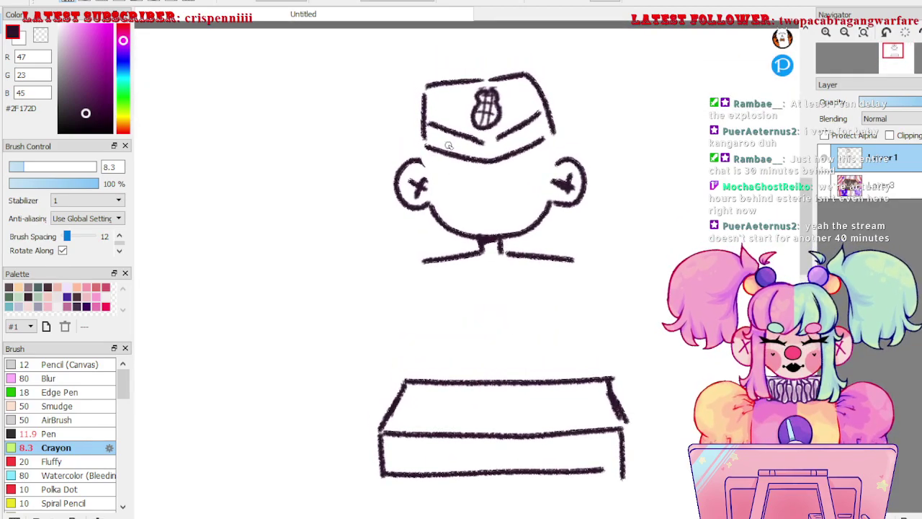
{"action": "mouse_move", "coordinate": [456, 154]}
{"action": "left_mouse_down"}
{"action": "mouse_move", "coordinate": [477, 184]}
{"action": "mouse_move", "coordinate": [485, 166]}
{"action": "mouse_move", "coordinate": [516, 186]}
{"action": "mouse_move", "coordinate": [540, 179]}
{"action": "mouse_move", "coordinate": [541, 161]}
{"action": "mouse_move", "coordinate": [557, 147]}
{"action": "mouse_move", "coordinate": [437, 184]}
{"action": "left_mouse_up"}
{"action": "mouse_move", "coordinate": [427, 148]}
{"action": "left_mouse_down"}
{"action": "mouse_move", "coordinate": [415, 173]}
{"action": "mouse_move", "coordinate": [443, 193]}
{"action": "left_mouse_up"}
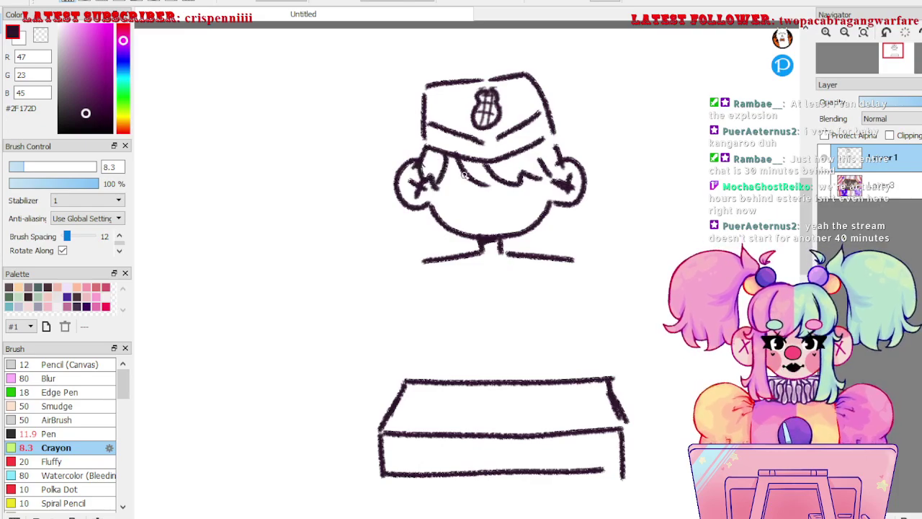
{"action": "key", "text": "ctrl+z"}
{"action": "key", "text": "ctrl+z"}
{"action": "key", "text": "ctrl+z"}
{"action": "key", "text": "ctrl+z"}
{"action": "key", "text": "ctrl+z"}
{"action": "key", "text": "ctrl+z"}
{"action": "key", "text": "ctrl+z"}
- Draw a swept fringe from the middle of the cap band across the face, ending in jagged tips near the jaw
{"action": "left_click_drag", "start_coordinate": [565, 227], "coordinate": [577, 244]}
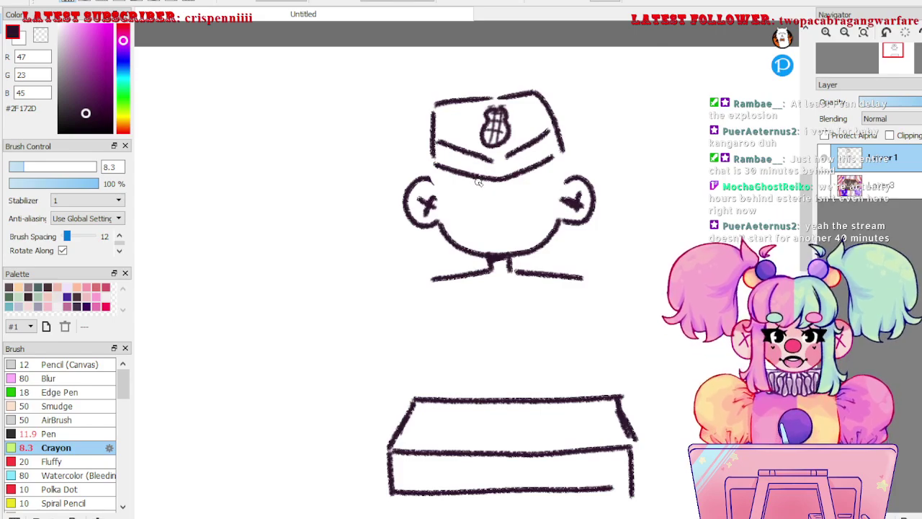
{"action": "left_click_drag", "start_coordinate": [476, 179], "coordinate": [504, 215]}
{"action": "key", "text": "ctrl+z"}
{"action": "mouse_move", "coordinate": [473, 177]}
{"action": "left_mouse_down"}
{"action": "mouse_move", "coordinate": [526, 225]}
{"action": "mouse_move", "coordinate": [538, 207]}
{"action": "mouse_move", "coordinate": [555, 207]}
{"action": "mouse_move", "coordinate": [533, 224]}
{"action": "mouse_move", "coordinate": [561, 218]}
{"action": "left_mouse_up"}
{"action": "key", "text": "ctrl+z"}
{"action": "key", "text": "ctrl+z"}
{"action": "key", "text": "ctrl+z"}
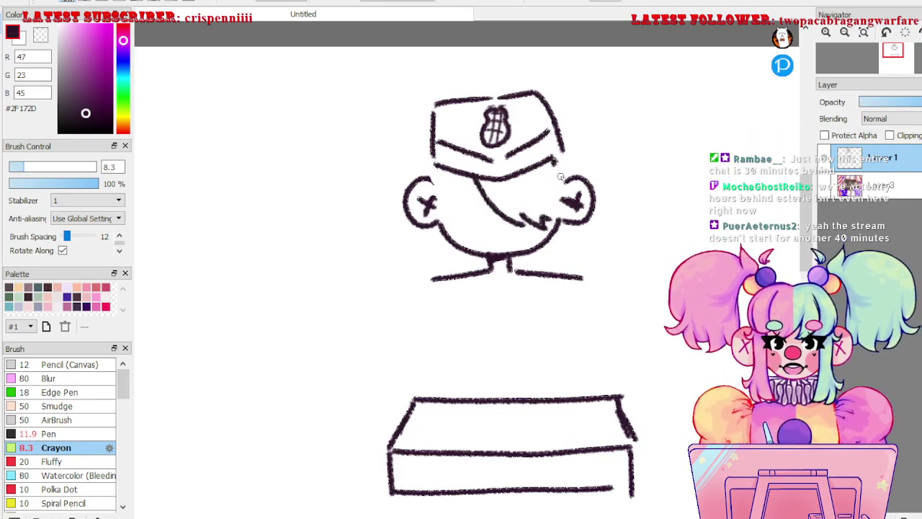
{"action": "left_click_drag", "start_coordinate": [554, 158], "coordinate": [566, 219]}
- Draw a pointed lock of hair under the cap beside the left ear
{"action": "left_click_drag", "start_coordinate": [462, 174], "coordinate": [444, 210]}
{"action": "mouse_move", "coordinate": [435, 165]}
{"action": "left_mouse_down"}
{"action": "mouse_move", "coordinate": [427, 185]}
{"action": "mouse_move", "coordinate": [445, 204]}
{"action": "left_mouse_up"}
{"action": "key", "text": "ctrl+z"}
{"action": "mouse_move", "coordinate": [434, 168]}
{"action": "left_mouse_down"}
{"action": "mouse_move", "coordinate": [446, 213]}
{"action": "mouse_move", "coordinate": [460, 172]}
{"action": "mouse_move", "coordinate": [471, 173]}
{"action": "mouse_move", "coordinate": [431, 167]}
{"action": "mouse_move", "coordinate": [423, 185]}
{"action": "mouse_move", "coordinate": [435, 184]}
{"action": "mouse_move", "coordinate": [441, 207]}
{"action": "mouse_move", "coordinate": [457, 170]}
{"action": "left_mouse_up"}
{"action": "key", "text": "ctrl+z"}
{"action": "key", "text": "ctrl+z"}
{"action": "key", "text": "ctrl+z"}
{"action": "mouse_move", "coordinate": [562, 336]}
{"action": "left_mouse_down"}
{"action": "mouse_move", "coordinate": [576, 330]}
{"action": "mouse_move", "coordinate": [595, 344]}
{"action": "mouse_move", "coordinate": [607, 321]}
{"action": "left_mouse_up"}
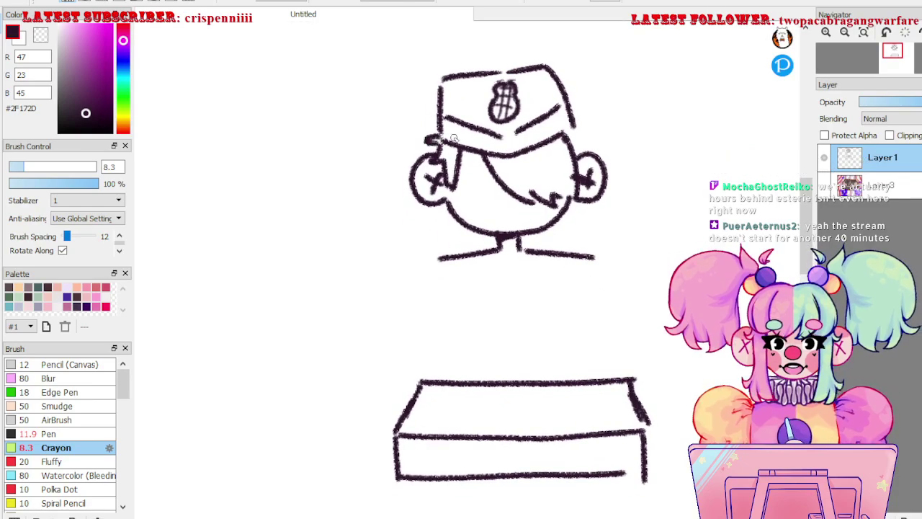
- Erase the hair edge beside the right ear and redraw it as jagged hair overlapping the ear
{"action": "key", "text": "e"}
{"action": "left_click_drag", "start_coordinate": [570, 141], "coordinate": [577, 193]}
{"action": "key", "text": "e"}
{"action": "mouse_move", "coordinate": [584, 154]}
{"action": "left_mouse_down"}
{"action": "mouse_move", "coordinate": [588, 181]}
{"action": "mouse_move", "coordinate": [570, 195]}
{"action": "mouse_move", "coordinate": [584, 171]}
{"action": "mouse_move", "coordinate": [581, 180]}
{"action": "mouse_move", "coordinate": [582, 149]}
{"action": "left_mouse_up"}
{"action": "key", "text": "e"}
{"action": "key", "text": "e"}
{"action": "mouse_move", "coordinate": [565, 193]}
{"action": "left_mouse_down"}
{"action": "mouse_move", "coordinate": [587, 188]}
{"action": "mouse_move", "coordinate": [581, 177]}
{"action": "mouse_move", "coordinate": [594, 169]}
{"action": "mouse_move", "coordinate": [590, 155]}
{"action": "mouse_move", "coordinate": [591, 181]}
{"action": "left_mouse_up"}
{"action": "key", "text": "e"}
{"action": "key", "text": "e"}
{"action": "mouse_move", "coordinate": [604, 332]}
{"action": "left_mouse_down"}
{"action": "mouse_move", "coordinate": [615, 303]}
{"action": "mouse_move", "coordinate": [604, 318]}
{"action": "left_mouse_up"}
{"action": "left_click_drag", "start_coordinate": [604, 318], "coordinate": [614, 296]}
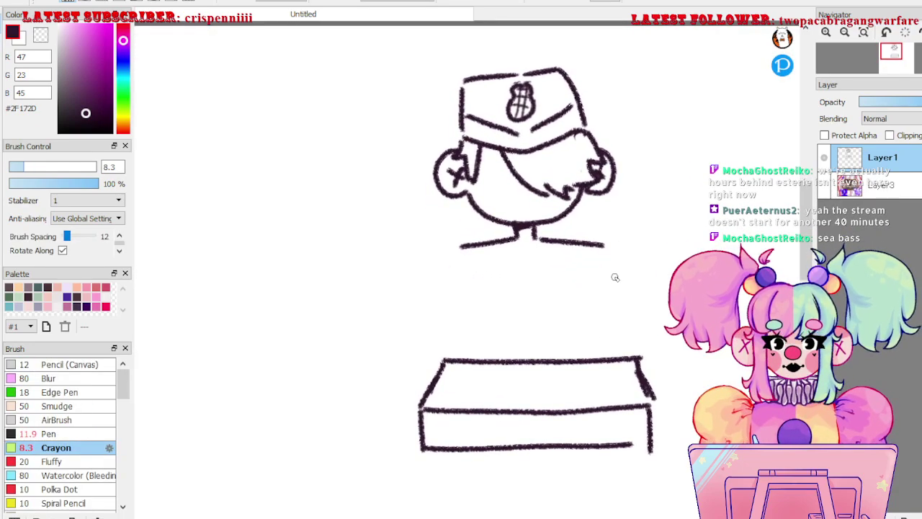
- Erase the stray mark in the hair just beneath the right end of the cap band
{"action": "mouse_move", "coordinate": [609, 399]}
{"action": "left_mouse_down"}
{"action": "mouse_move", "coordinate": [606, 423]}
{"action": "mouse_move", "coordinate": [609, 416]}
{"action": "left_mouse_up"}
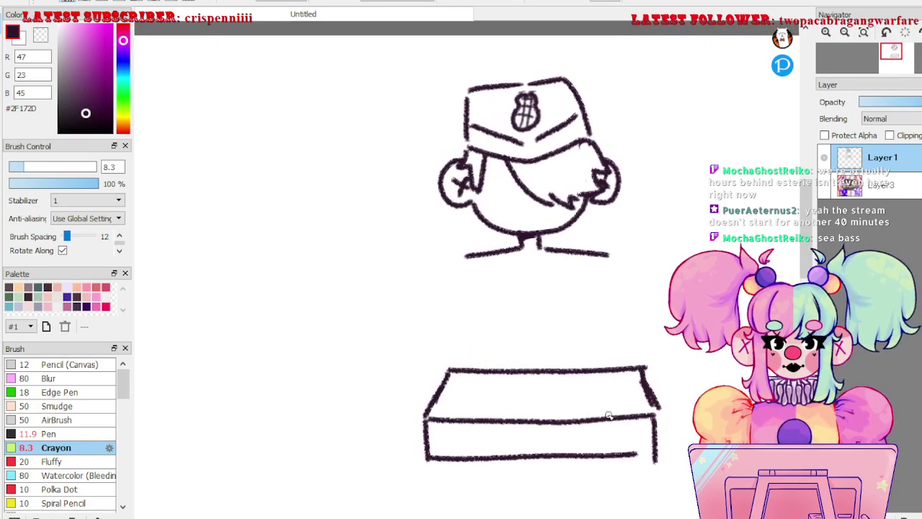
{"action": "left_click_drag", "start_coordinate": [637, 395], "coordinate": [607, 409]}
{"action": "key", "text": "e"}
{"action": "left_click_drag", "start_coordinate": [565, 146], "coordinate": [559, 145]}
{"action": "key", "text": "b"}
{"action": "left_click_drag", "start_coordinate": [575, 319], "coordinate": [593, 325]}
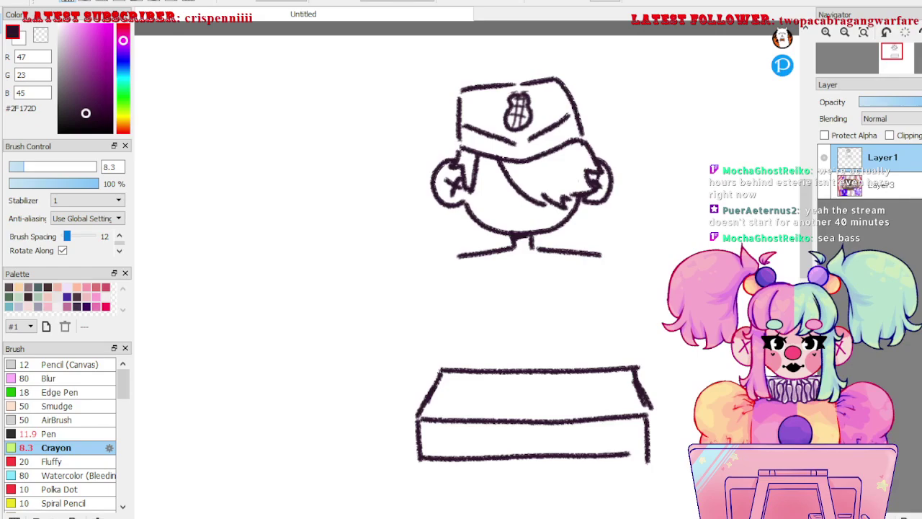
- Draw a rounded hand gripping each end of the tray
{"action": "left_click_drag", "start_coordinate": [615, 427], "coordinate": [602, 413]}
{"action": "left_click_drag", "start_coordinate": [494, 412], "coordinate": [502, 398]}
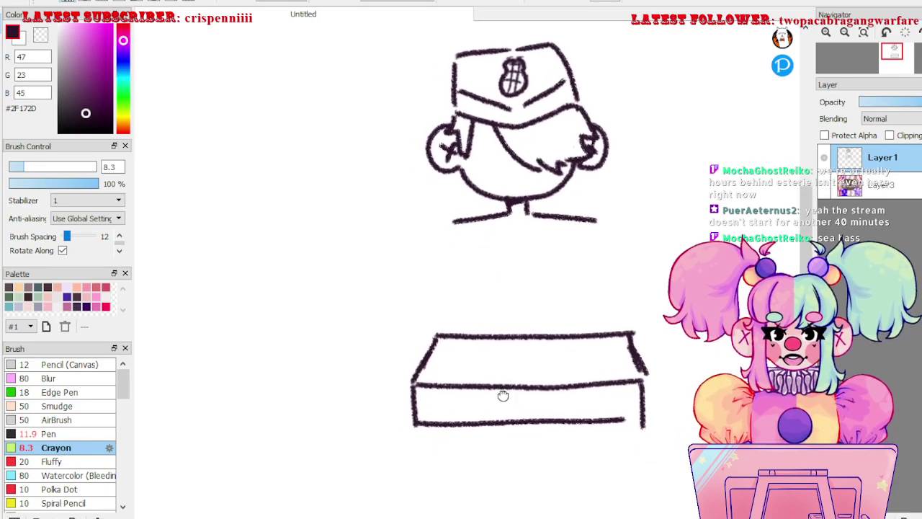
{"action": "mouse_move", "coordinate": [434, 334]}
{"action": "left_mouse_down"}
{"action": "mouse_move", "coordinate": [410, 337]}
{"action": "mouse_move", "coordinate": [414, 381]}
{"action": "left_mouse_up"}
{"action": "left_click_drag", "start_coordinate": [677, 364], "coordinate": [649, 380]}
- Draw two wide straps running from the shoulders down to the tray's front edge, redoing the lines as needed
{"action": "mouse_move", "coordinate": [473, 223]}
{"action": "left_mouse_down"}
{"action": "mouse_move", "coordinate": [451, 358]}
{"action": "mouse_move", "coordinate": [480, 290]}
{"action": "mouse_move", "coordinate": [469, 380]}
{"action": "left_mouse_up"}
{"action": "left_click_drag", "start_coordinate": [561, 219], "coordinate": [570, 380]}
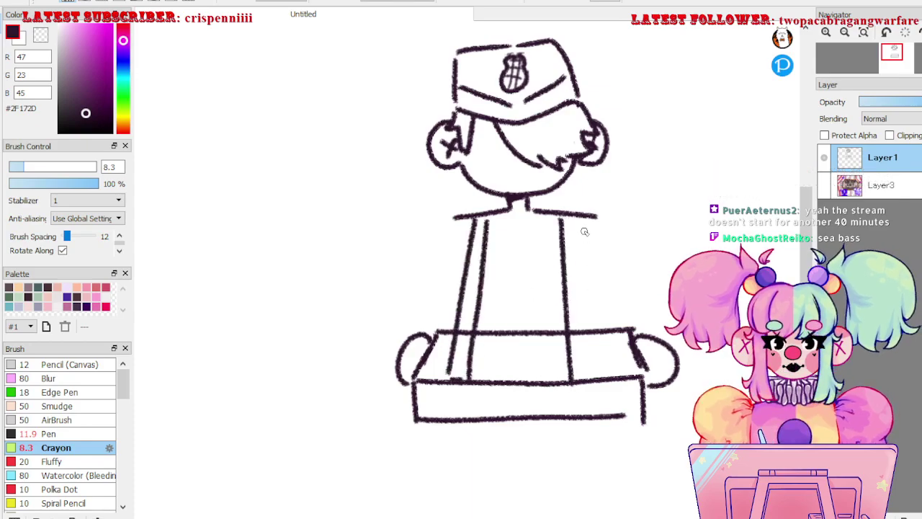
{"action": "key", "text": "ctrl+z"}
{"action": "key", "text": "ctrl+z"}
{"action": "key", "text": "ctrl+z"}
{"action": "mouse_move", "coordinate": [472, 217]}
{"action": "left_mouse_down"}
{"action": "mouse_move", "coordinate": [447, 380]}
{"action": "mouse_move", "coordinate": [449, 353]}
{"action": "mouse_move", "coordinate": [446, 381]}
{"action": "mouse_move", "coordinate": [475, 382]}
{"action": "left_mouse_up"}
{"action": "key", "text": "ctrl+z"}
{"action": "mouse_move", "coordinate": [567, 218]}
{"action": "left_mouse_down"}
{"action": "mouse_move", "coordinate": [570, 383]}
{"action": "mouse_move", "coordinate": [570, 229]}
{"action": "mouse_move", "coordinate": [591, 353]}
{"action": "left_mouse_up"}
{"action": "key", "text": "ctrl+z"}
{"action": "key", "text": "ctrl+z"}
{"action": "key", "text": "ctrl+z"}
{"action": "mouse_move", "coordinate": [584, 218]}
{"action": "left_mouse_down"}
{"action": "mouse_move", "coordinate": [601, 344]}
{"action": "mouse_move", "coordinate": [566, 260]}
{"action": "mouse_move", "coordinate": [575, 389]}
{"action": "left_mouse_up"}
- Erase the tray's back edge where it crosses the two straps
{"action": "key", "text": "e"}
{"action": "left_click_drag", "start_coordinate": [461, 348], "coordinate": [475, 330]}
{"action": "left_click_drag", "start_coordinate": [583, 335], "coordinate": [594, 329]}
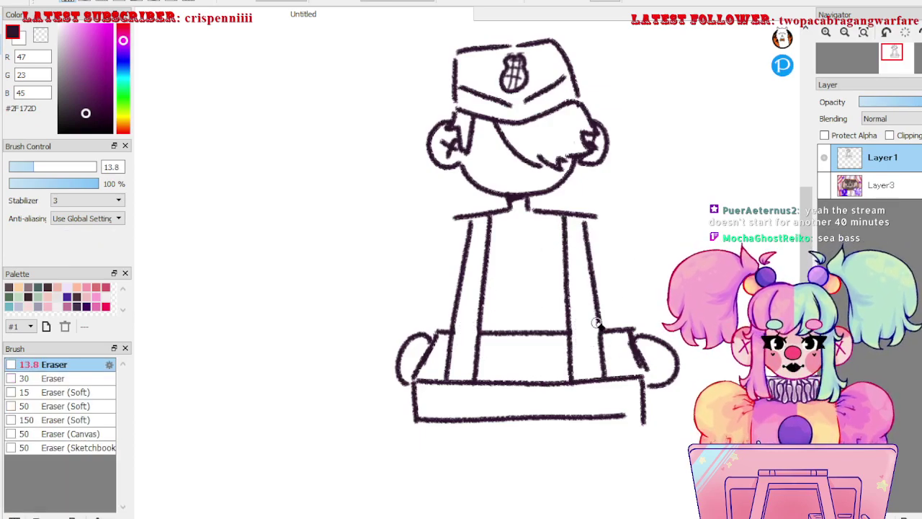
{"action": "key", "text": "b"}
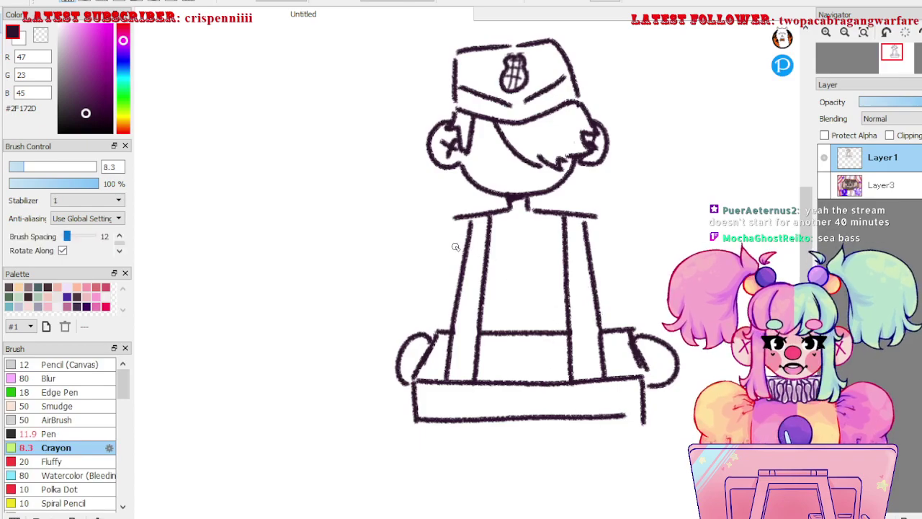
- Draw the outer arm lines from both shoulders down to the hands on the tray
{"action": "left_click_drag", "start_coordinate": [454, 222], "coordinate": [410, 334]}
{"action": "left_click_drag", "start_coordinate": [603, 222], "coordinate": [638, 323]}
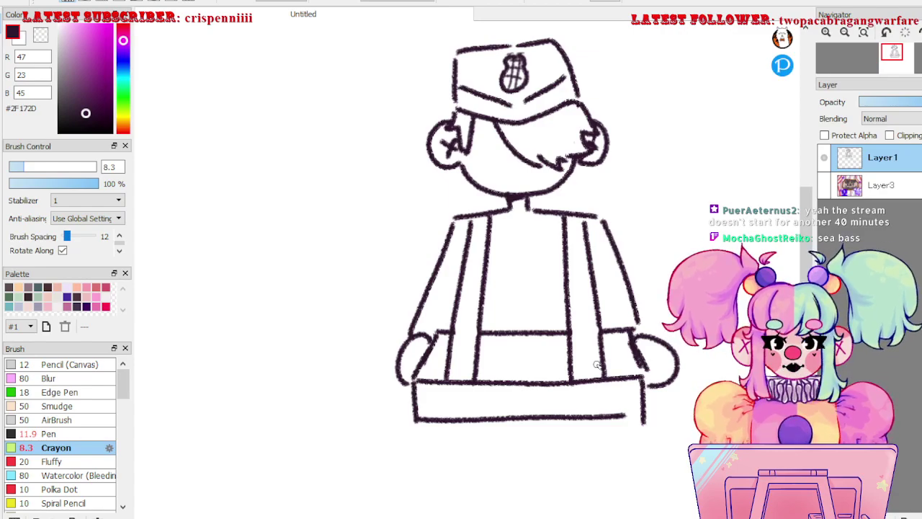
{"action": "left_click_drag", "start_coordinate": [662, 387], "coordinate": [669, 411]}
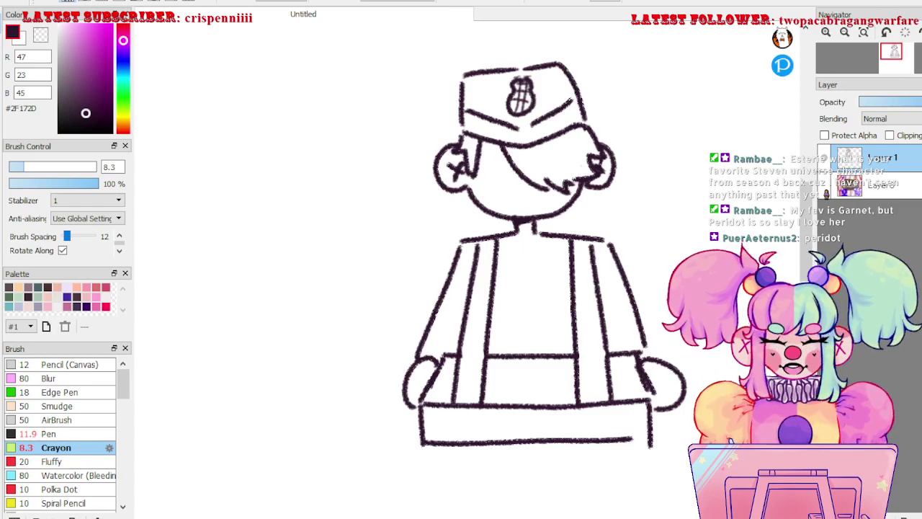
- Add jagged tufts of hair behind the jaw below both ears, undoing the unwanted strokes
{"action": "mouse_move", "coordinate": [725, 431]}
{"action": "left_mouse_down"}
{"action": "mouse_move", "coordinate": [661, 438]}
{"action": "mouse_move", "coordinate": [677, 439]}
{"action": "mouse_move", "coordinate": [677, 432]}
{"action": "left_mouse_up"}
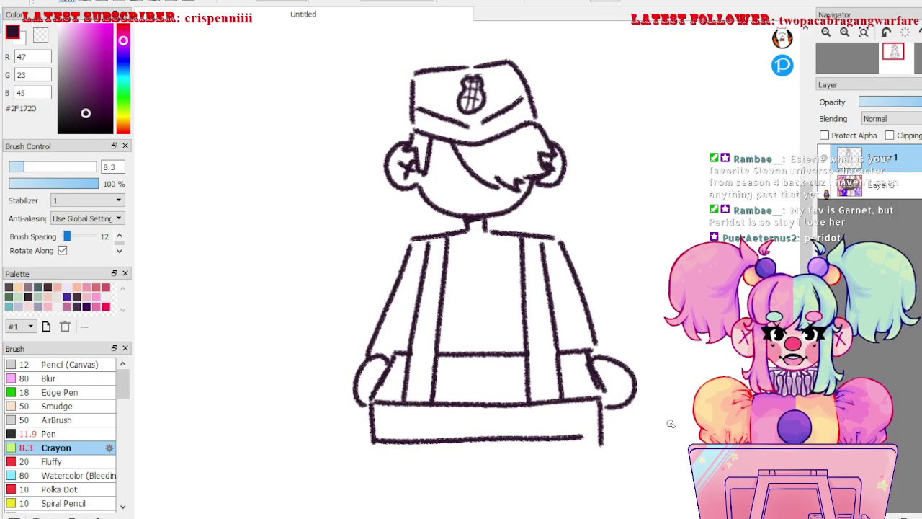
{"action": "mouse_move", "coordinate": [616, 396]}
{"action": "left_mouse_down"}
{"action": "mouse_move", "coordinate": [644, 412]}
{"action": "mouse_move", "coordinate": [670, 401]}
{"action": "mouse_move", "coordinate": [662, 420]}
{"action": "mouse_move", "coordinate": [668, 403]}
{"action": "left_mouse_up"}
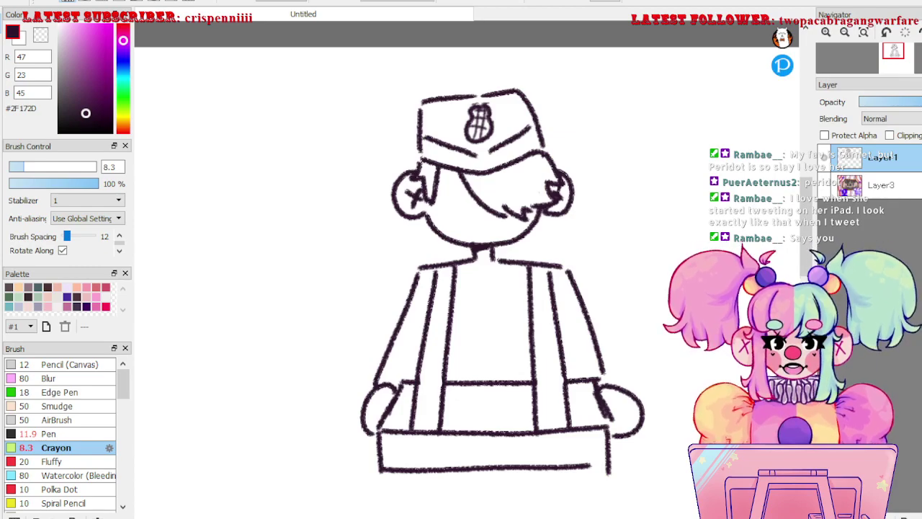
{"action": "mouse_move", "coordinate": [418, 210]}
{"action": "left_mouse_down"}
{"action": "mouse_move", "coordinate": [420, 236]}
{"action": "mouse_move", "coordinate": [427, 228]}
{"action": "mouse_move", "coordinate": [444, 245]}
{"action": "left_mouse_up"}
{"action": "mouse_move", "coordinate": [530, 232]}
{"action": "left_mouse_down"}
{"action": "mouse_move", "coordinate": [536, 239]}
{"action": "mouse_move", "coordinate": [511, 245]}
{"action": "left_mouse_up"}
{"action": "mouse_move", "coordinate": [541, 211]}
{"action": "left_mouse_down"}
{"action": "mouse_move", "coordinate": [549, 226]}
{"action": "mouse_move", "coordinate": [503, 251]}
{"action": "mouse_move", "coordinate": [528, 245]}
{"action": "mouse_move", "coordinate": [538, 233]}
{"action": "mouse_move", "coordinate": [497, 251]}
{"action": "left_mouse_up"}
{"action": "key", "text": "ctrl+z"}
{"action": "key", "text": "ctrl+z"}
{"action": "key", "text": "ctrl+z"}
{"action": "key", "text": "ctrl+z"}
{"action": "key", "text": "ctrl+z"}
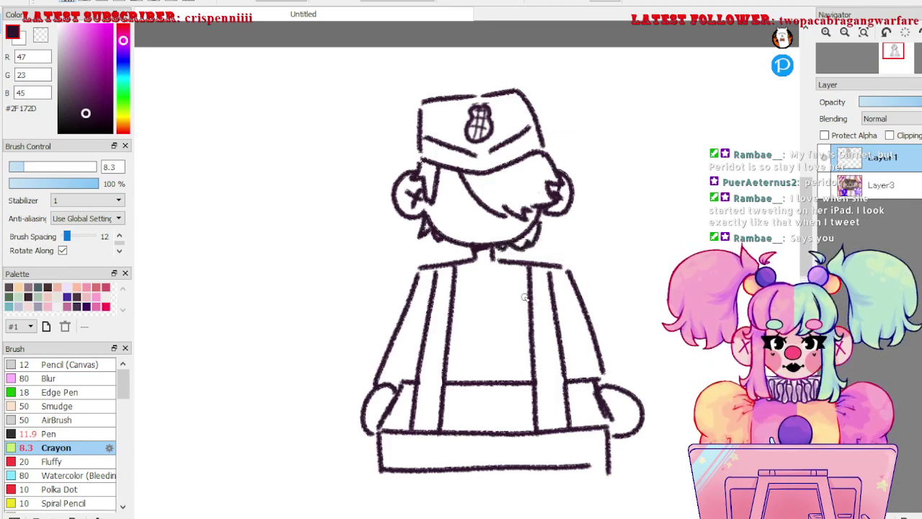
- Add short hair tufts along the underside of the jaw and erase the excess strokes below the ear
{"action": "left_click_drag", "start_coordinate": [444, 238], "coordinate": [473, 251]}
{"action": "scroll", "coordinate": [584, 296], "scroll_direction": "down", "scroll_amount": 2}
{"action": "scroll", "coordinate": [584, 296], "scroll_direction": "up", "scroll_amount": 1}
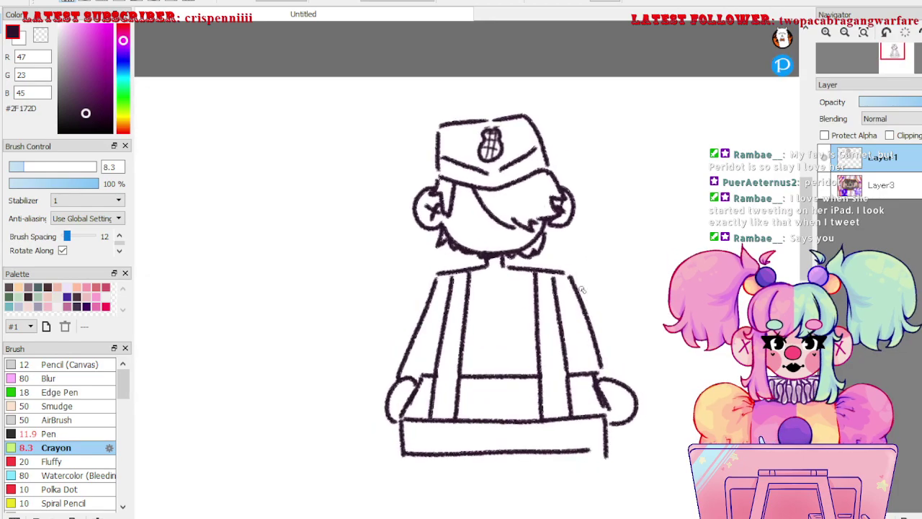
{"action": "key", "text": "e"}
{"action": "left_click_drag", "start_coordinate": [528, 258], "coordinate": [545, 236]}
{"action": "key", "text": "b"}
{"action": "scroll", "coordinate": [589, 314], "scroll_direction": "down", "scroll_amount": 1}
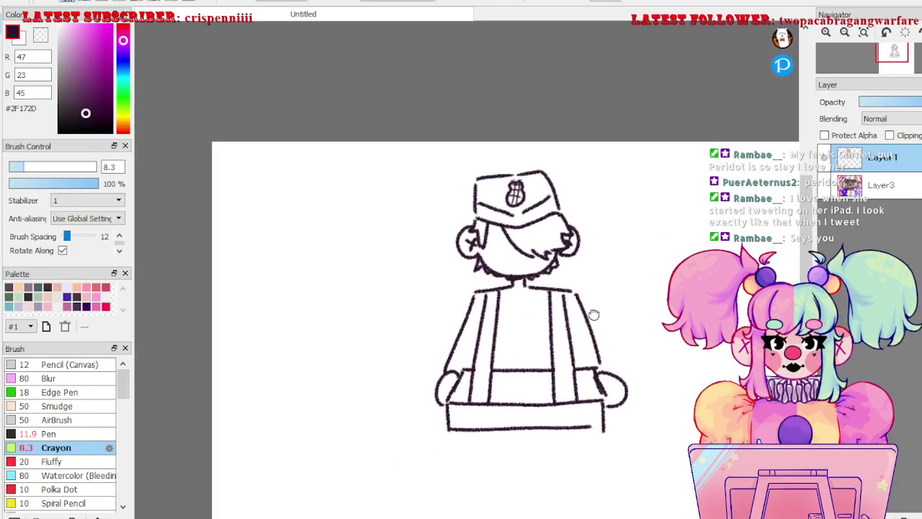
{"action": "scroll", "coordinate": [589, 314], "scroll_direction": "up", "scroll_amount": 2}
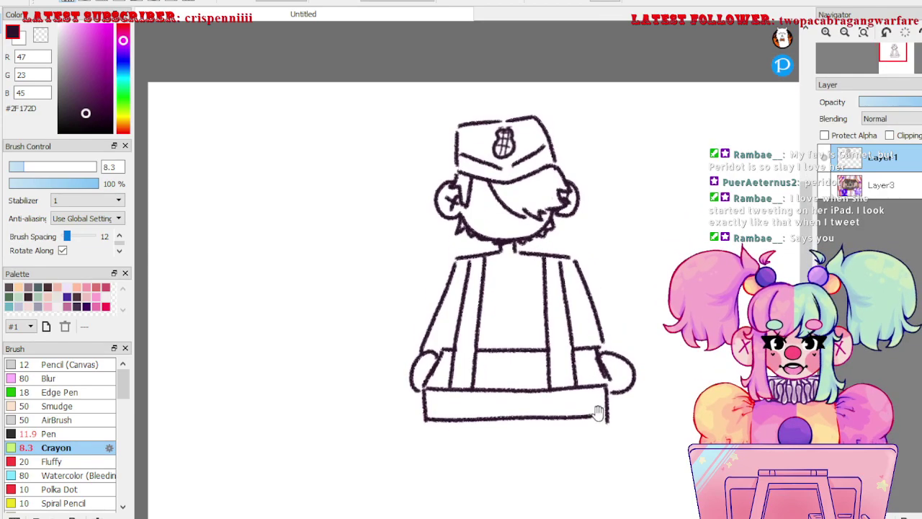
{"action": "mouse_move", "coordinate": [640, 415]}
{"action": "left_mouse_down"}
{"action": "mouse_move", "coordinate": [662, 425]}
{"action": "mouse_move", "coordinate": [620, 435]}
{"action": "mouse_move", "coordinate": [646, 439]}
{"action": "mouse_move", "coordinate": [616, 407]}
{"action": "left_mouse_up"}
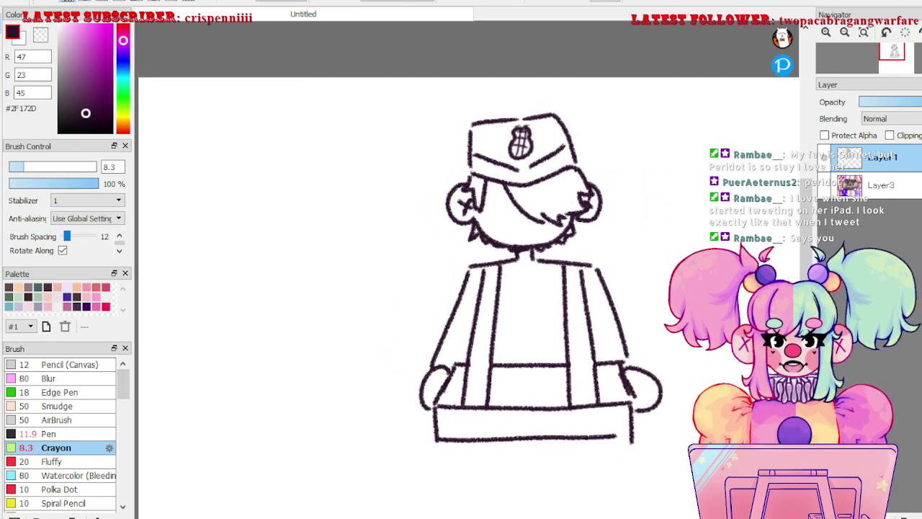
{"action": "left_click_drag", "start_coordinate": [492, 204], "coordinate": [498, 212]}
{"action": "key", "text": "ctrl+z"}
{"action": "key", "text": "ctrl+z"}
{"action": "key", "text": "ctrl+z"}
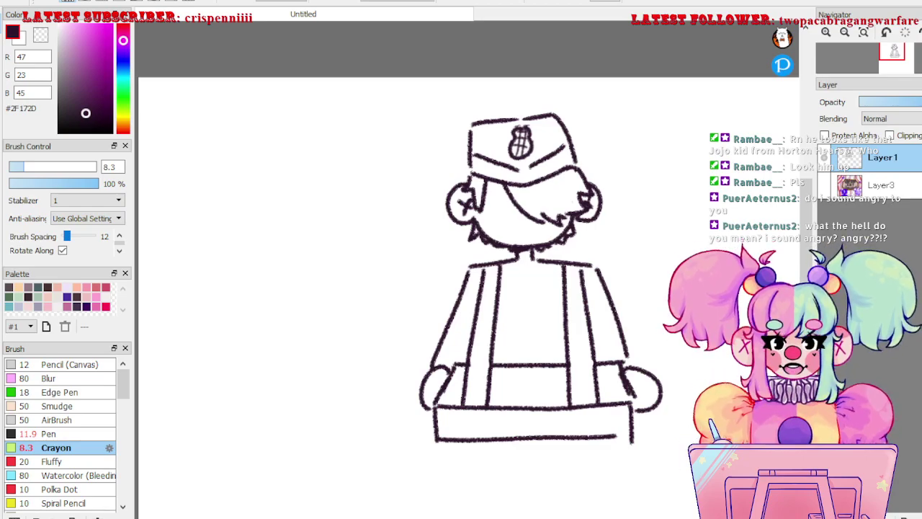
- Paste the cartoon character reference picture on a new layer, scale it down and place it beside the sketch
{"action": "key", "text": "ctrl+v"}
{"action": "key", "text": "ctrl+t"}
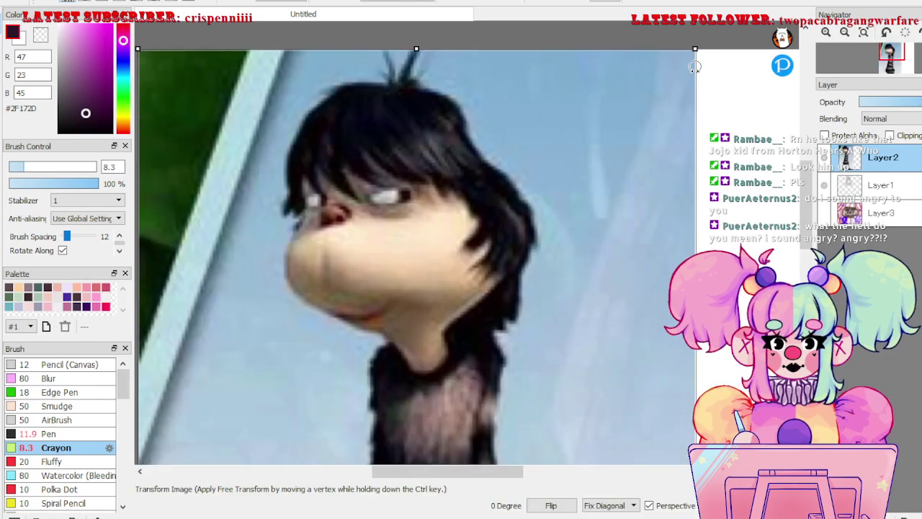
{"action": "scroll", "coordinate": [596, 344], "scroll_direction": "down", "scroll_amount": 5}
{"action": "left_click_drag", "start_coordinate": [597, 344], "coordinate": [587, 334]}
{"action": "mouse_move", "coordinate": [551, 380]}
{"action": "left_mouse_down"}
{"action": "mouse_move", "coordinate": [500, 340]}
{"action": "mouse_move", "coordinate": [479, 250]}
{"action": "mouse_move", "coordinate": [563, 243]}
{"action": "left_mouse_up"}
{"action": "key", "text": "Return"}
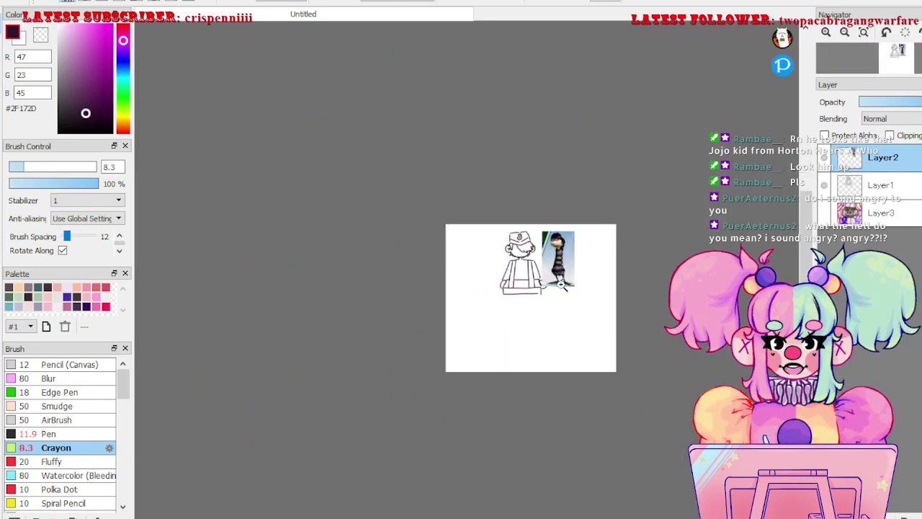
- Move the reference picture farther from the sketch so that it clears the character's hand
{"action": "scroll", "coordinate": [581, 370], "scroll_direction": "up", "scroll_amount": 4}
{"action": "scroll", "coordinate": [592, 380], "scroll_direction": "up", "scroll_amount": 2}
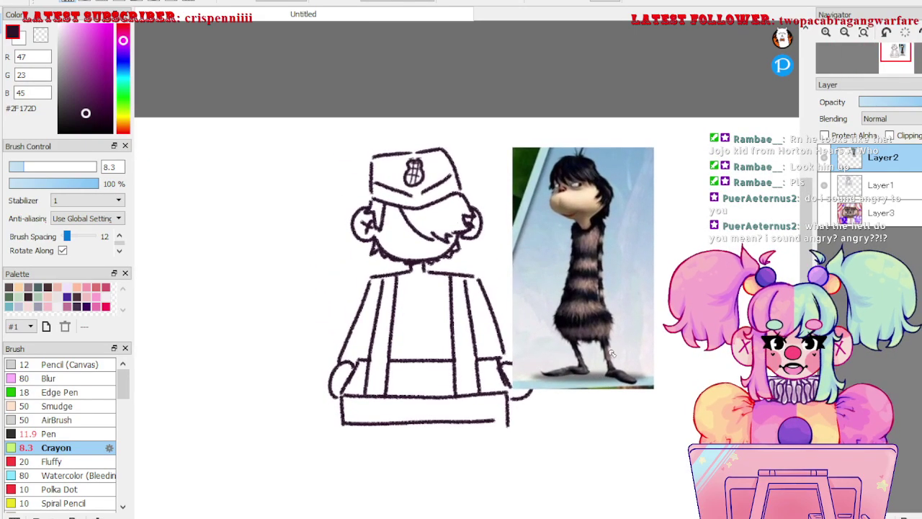
{"action": "key", "text": "ctrl+t"}
{"action": "left_click_drag", "start_coordinate": [607, 338], "coordinate": [644, 339]}
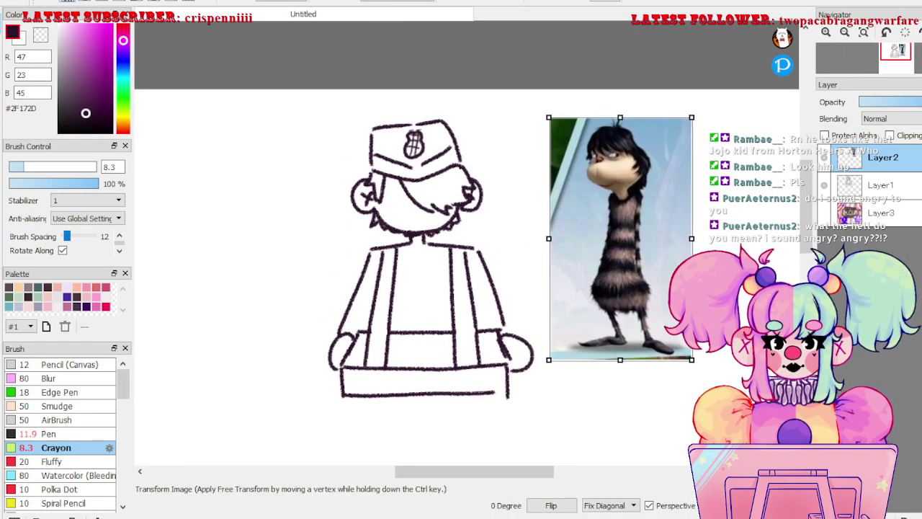
{"action": "key", "text": "Return"}
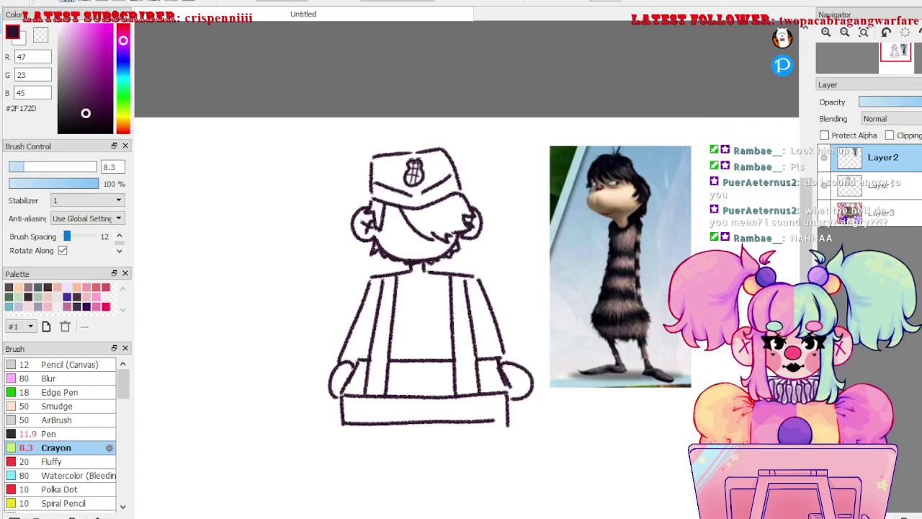
- Create a new layer above the sketch layer and set the Pen brush size to 5.2
{"action": "scroll", "coordinate": [408, 253], "scroll_direction": "up", "scroll_amount": 3}
{"action": "left_click_drag", "start_coordinate": [408, 253], "coordinate": [524, 313]}
{"action": "scroll", "coordinate": [522, 306], "scroll_direction": "up", "scroll_amount": 1}
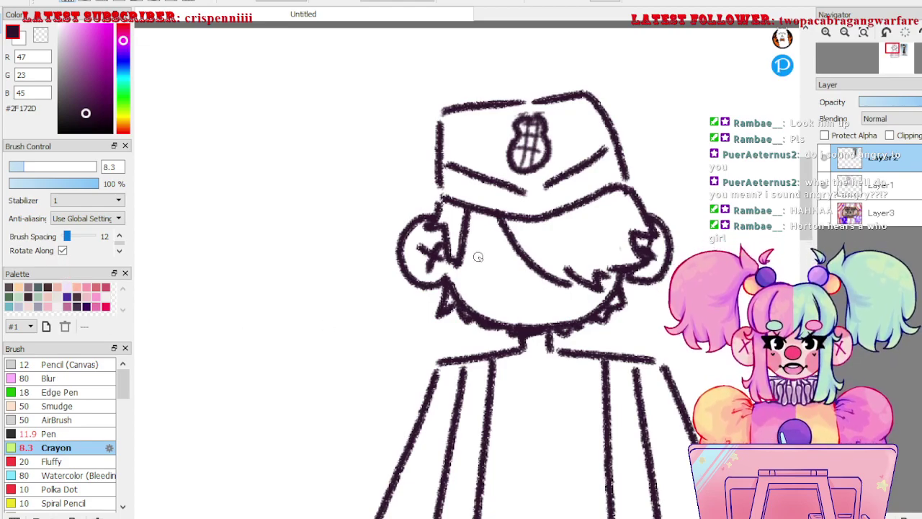
{"action": "left_click", "coordinate": [894, 192]}
{"action": "left_click", "coordinate": [825, 515]}
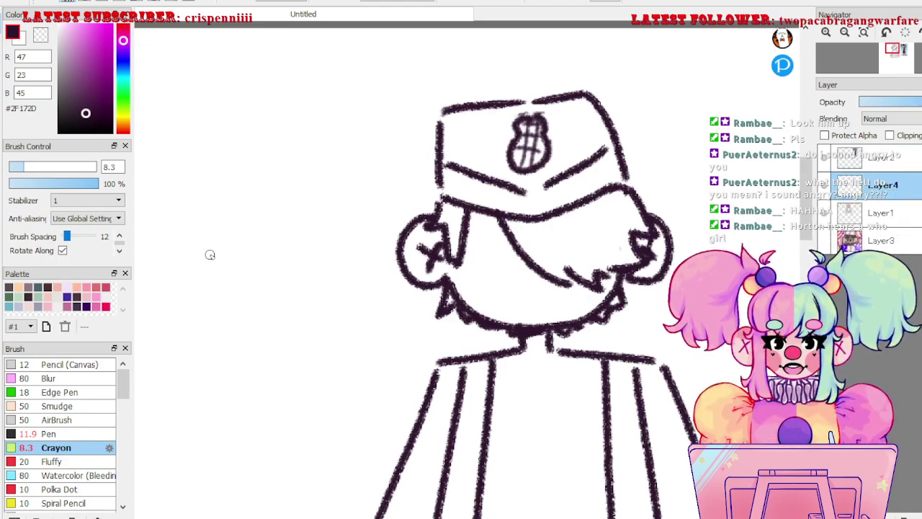
{"action": "left_click", "coordinate": [20, 169]}
{"action": "left_click", "coordinate": [75, 434]}
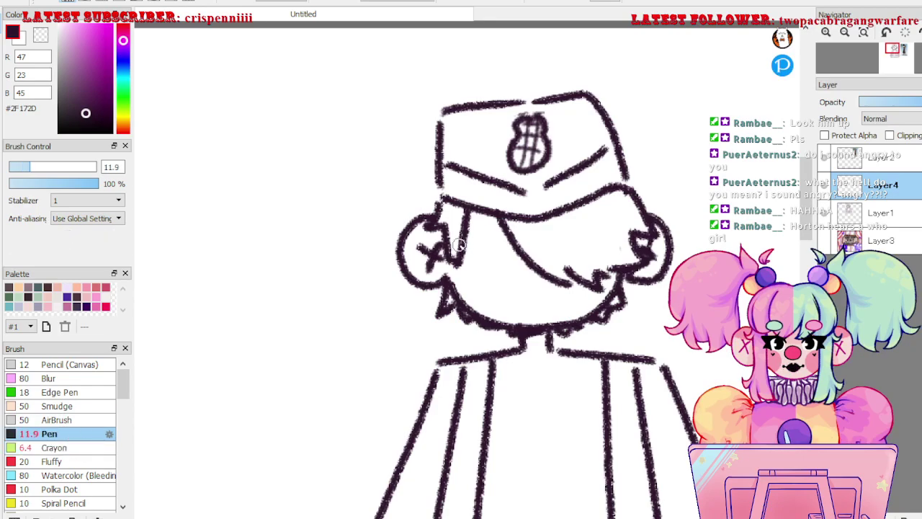
{"action": "left_click_drag", "start_coordinate": [36, 167], "coordinate": [29, 167]}
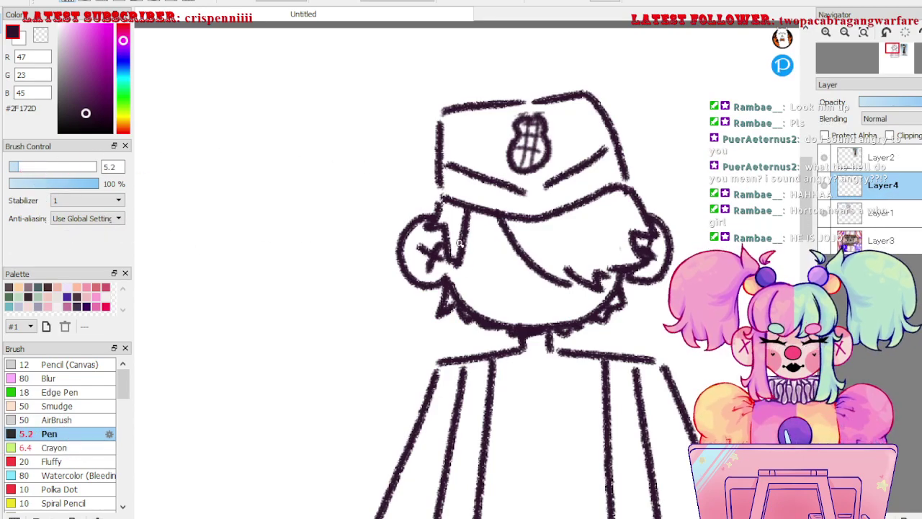
- Draw the visible eye with a flat upper lid and a short straight mouth on the face
{"action": "mouse_move", "coordinate": [464, 252]}
{"action": "left_mouse_down"}
{"action": "mouse_move", "coordinate": [501, 240]}
{"action": "mouse_move", "coordinate": [490, 259]}
{"action": "left_mouse_up"}
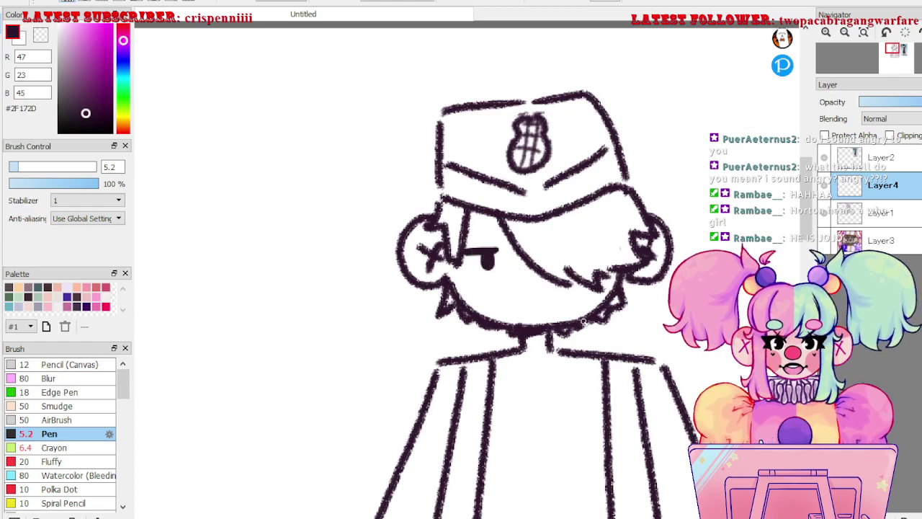
{"action": "left_click_drag", "start_coordinate": [514, 288], "coordinate": [542, 289]}
{"action": "mouse_move", "coordinate": [637, 371]}
{"action": "left_mouse_down"}
{"action": "mouse_move", "coordinate": [627, 336]}
{"action": "mouse_move", "coordinate": [611, 346]}
{"action": "mouse_move", "coordinate": [634, 367]}
{"action": "left_mouse_up"}
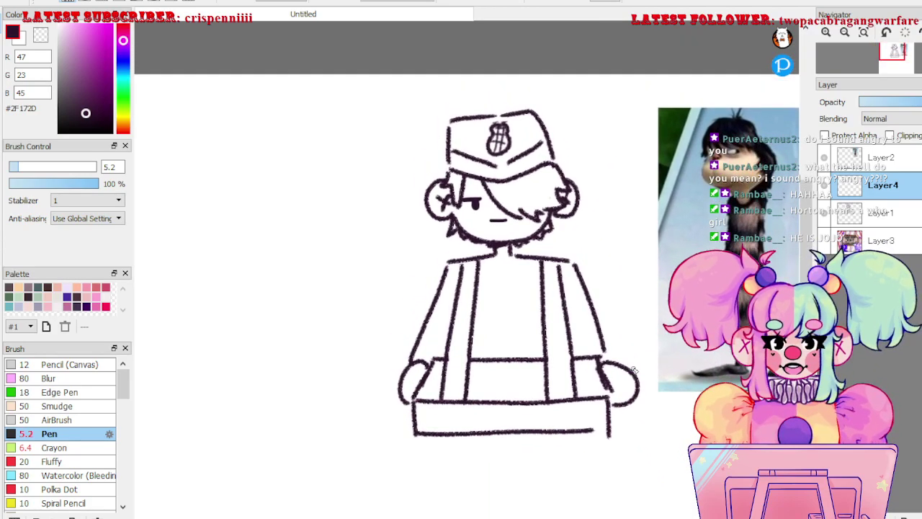
{"action": "mouse_move", "coordinate": [634, 371]}
{"action": "left_mouse_down"}
{"action": "mouse_move", "coordinate": [529, 457]}
{"action": "mouse_move", "coordinate": [566, 478]}
{"action": "mouse_move", "coordinate": [617, 442]}
{"action": "mouse_move", "coordinate": [641, 459]}
{"action": "left_mouse_up"}
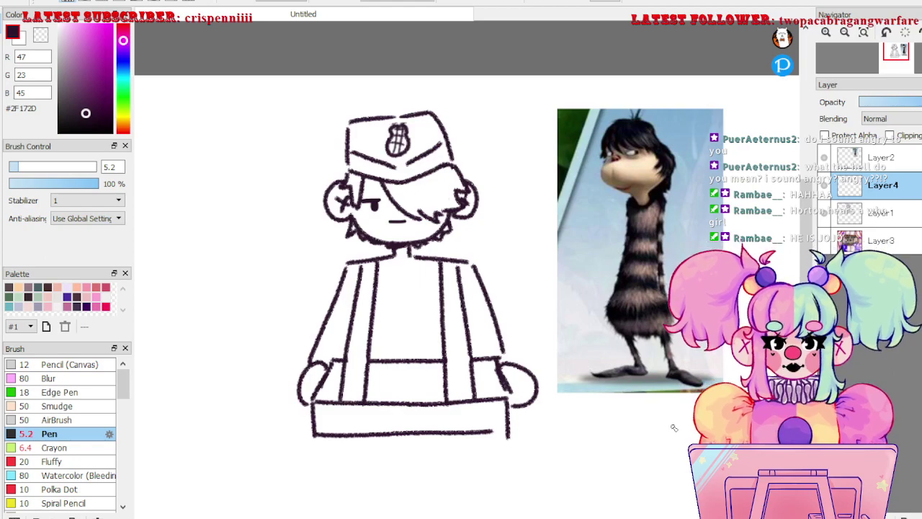
{"action": "left_click_drag", "start_coordinate": [618, 294], "coordinate": [677, 437]}
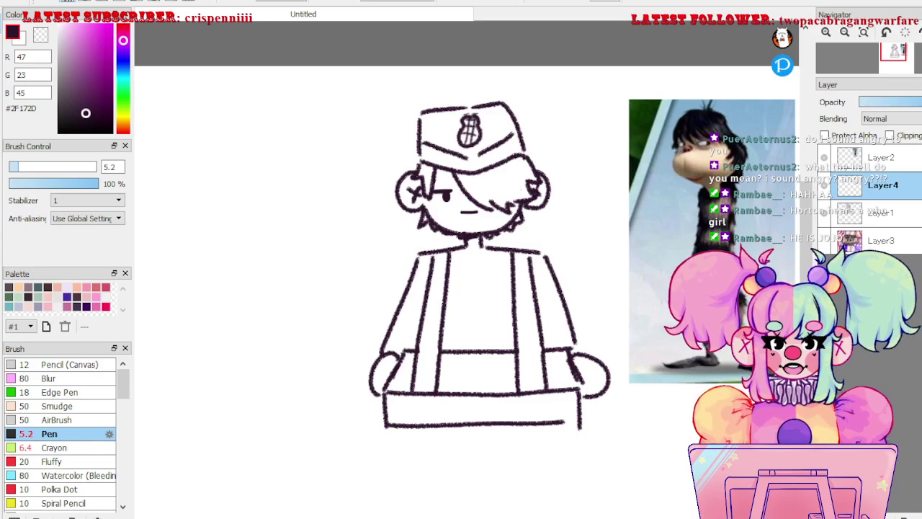
- Draw a small pointed shirt collar at the neck with the Crayon brush on a new layer
{"action": "left_click", "coordinate": [882, 213]}
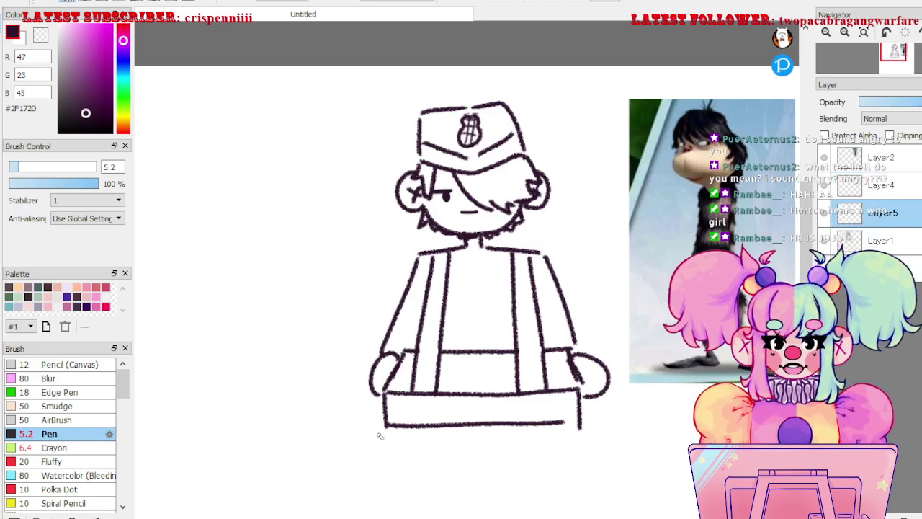
{"action": "left_click", "coordinate": [70, 447]}
{"action": "mouse_move", "coordinate": [474, 248]}
{"action": "left_mouse_down"}
{"action": "mouse_move", "coordinate": [489, 246]}
{"action": "mouse_move", "coordinate": [470, 263]}
{"action": "mouse_move", "coordinate": [462, 243]}
{"action": "left_mouse_up"}
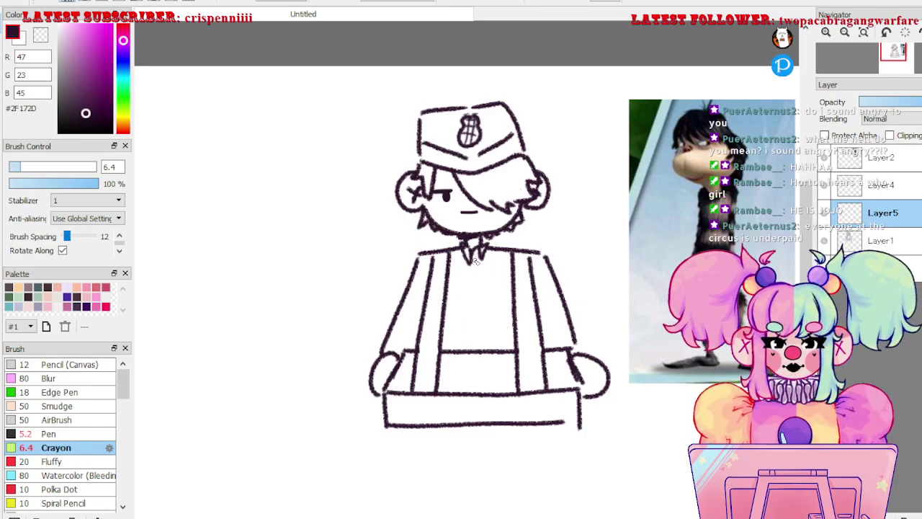
- Draw an apron bib between the straps with a curved upper edge and a small button at each corner
{"action": "left_click_drag", "start_coordinate": [446, 296], "coordinate": [510, 289]}
{"action": "left_click_drag", "start_coordinate": [505, 252], "coordinate": [508, 290]}
{"action": "mouse_move", "coordinate": [448, 295]}
{"action": "left_mouse_down"}
{"action": "mouse_move", "coordinate": [454, 268]}
{"action": "mouse_move", "coordinate": [450, 302]}
{"action": "left_mouse_up"}
{"action": "left_click_drag", "start_coordinate": [510, 295], "coordinate": [509, 299]}
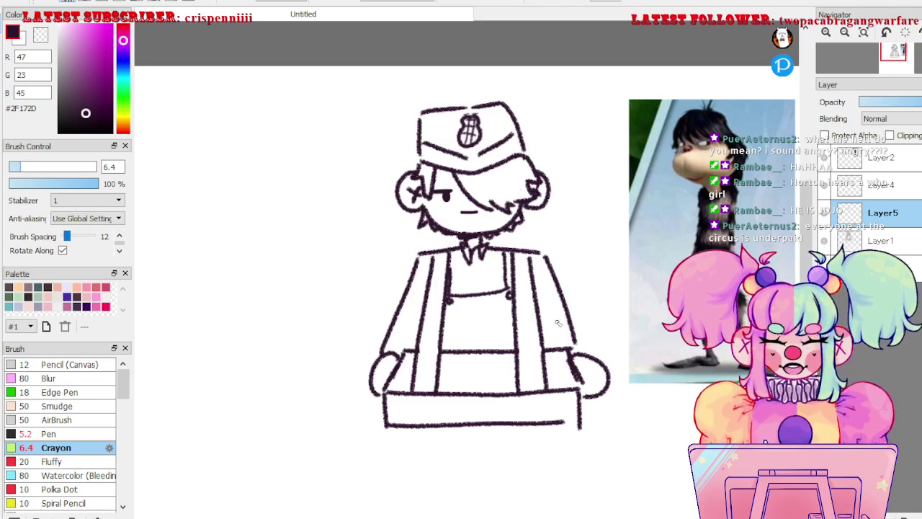
- Try turning the long sleeves into short ones by erasing the mid-arm lines, adding cuffs and redrawing thinner forearms
{"action": "key", "text": "e"}
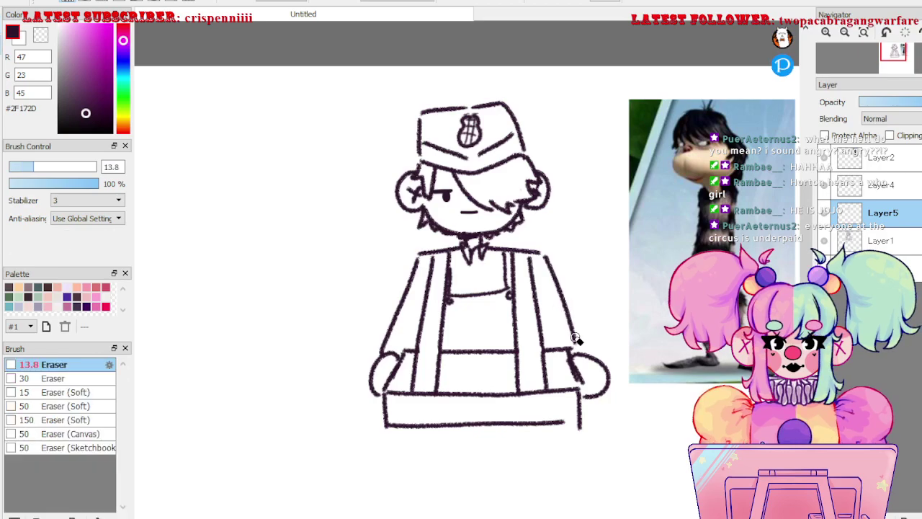
{"action": "left_click", "coordinate": [882, 241]}
{"action": "mouse_move", "coordinate": [574, 335]}
{"action": "left_mouse_down"}
{"action": "mouse_move", "coordinate": [574, 345]}
{"action": "mouse_move", "coordinate": [565, 297]}
{"action": "left_mouse_up"}
{"action": "mouse_move", "coordinate": [396, 326]}
{"action": "left_mouse_down"}
{"action": "mouse_move", "coordinate": [379, 350]}
{"action": "mouse_move", "coordinate": [406, 296]}
{"action": "mouse_move", "coordinate": [416, 301]}
{"action": "mouse_move", "coordinate": [407, 292]}
{"action": "mouse_move", "coordinate": [402, 300]}
{"action": "mouse_move", "coordinate": [426, 301]}
{"action": "left_mouse_up"}
{"action": "key", "text": "e"}
{"action": "mouse_move", "coordinate": [542, 306]}
{"action": "left_mouse_down"}
{"action": "mouse_move", "coordinate": [565, 301]}
{"action": "mouse_move", "coordinate": [563, 291]}
{"action": "left_mouse_up"}
{"action": "left_click_drag", "start_coordinate": [412, 303], "coordinate": [394, 356]}
{"action": "left_click_drag", "start_coordinate": [558, 302], "coordinate": [574, 350]}
{"action": "key", "text": "ctrl+z"}
{"action": "left_click_drag", "start_coordinate": [552, 303], "coordinate": [570, 348]}
{"action": "left_click_drag", "start_coordinate": [595, 386], "coordinate": [607, 392]}
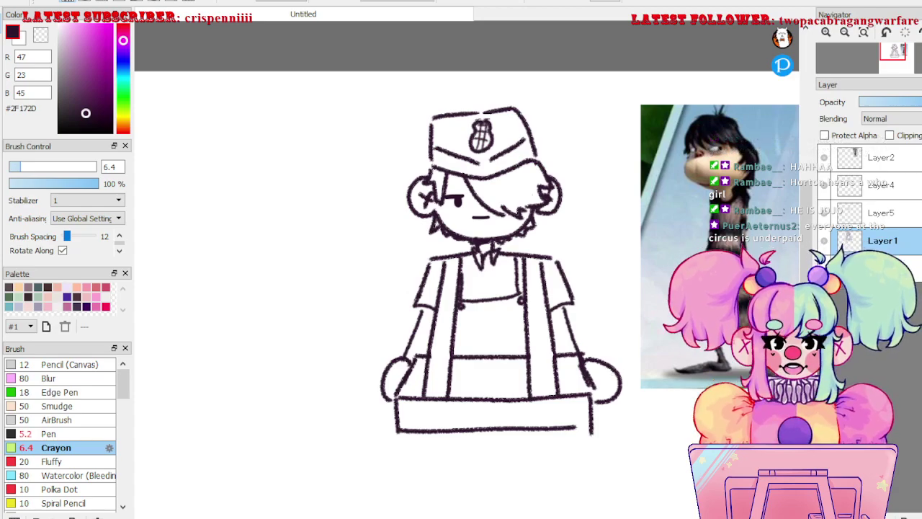
- Undo the short sleeves and forearm lines to bring back the original arms
{"action": "key", "text": "ctrl+z"}
{"action": "key", "text": "ctrl+z"}
{"action": "key", "text": "ctrl+z"}
{"action": "key", "text": "ctrl+z"}
{"action": "key", "text": "ctrl+z"}
{"action": "key", "text": "ctrl+z"}
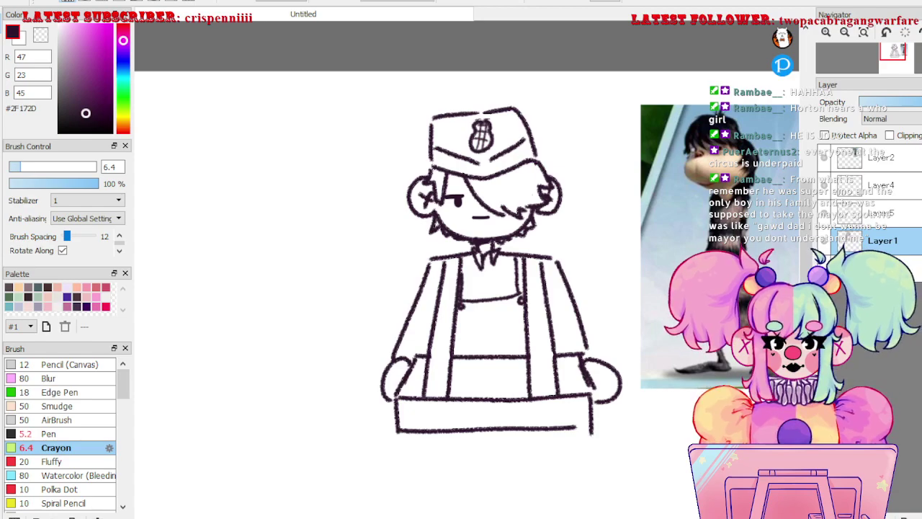
- Undo the apron bib, its buttons and the shirt collar
{"action": "key", "text": "ctrl+z"}
{"action": "key", "text": "ctrl+z"}
{"action": "key", "text": "ctrl+z"}
{"action": "key", "text": "ctrl+z"}
{"action": "key", "text": "ctrl+z"}
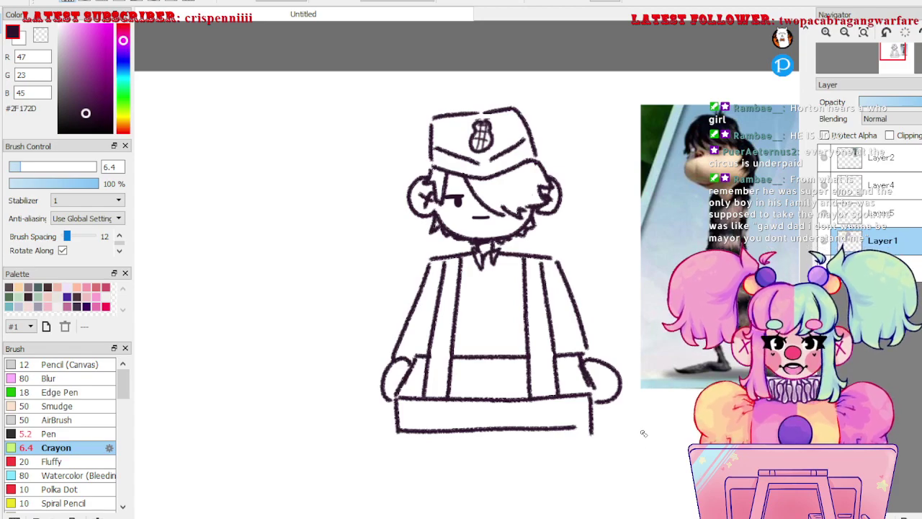
{"action": "key", "text": "ctrl+z"}
{"action": "key", "text": "ctrl+z"}
- Start drawing a pointed shirt collar at the neck on a new layer above the body sketch
{"action": "left_click", "coordinate": [547, 387], "text": "ctrl"}
{"action": "left_click_drag", "start_coordinate": [548, 382], "coordinate": [609, 426]}
{"action": "left_click_drag", "start_coordinate": [524, 256], "coordinate": [536, 249]}
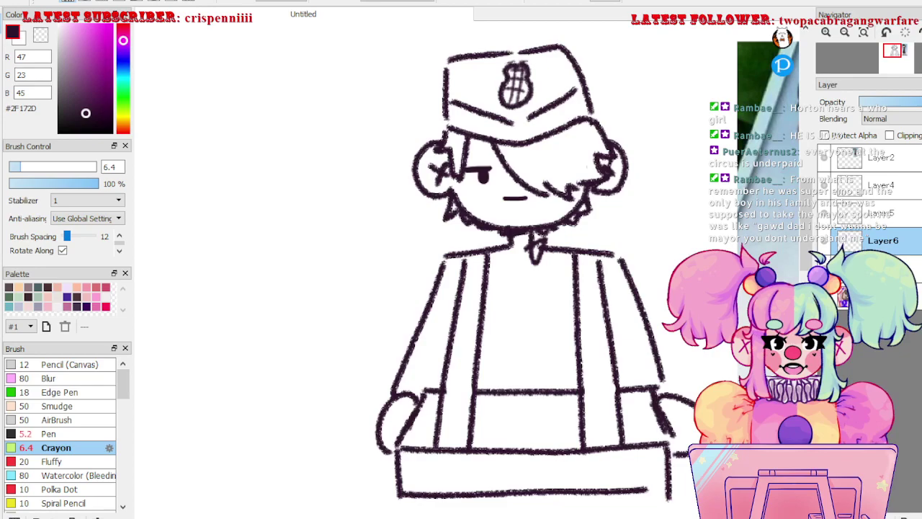
- Try pasting the ballpark vendors photo as a scaled-down reference, and undo it
{"action": "key", "text": "ctrl+v"}
{"action": "key", "text": "ctrl+t"}
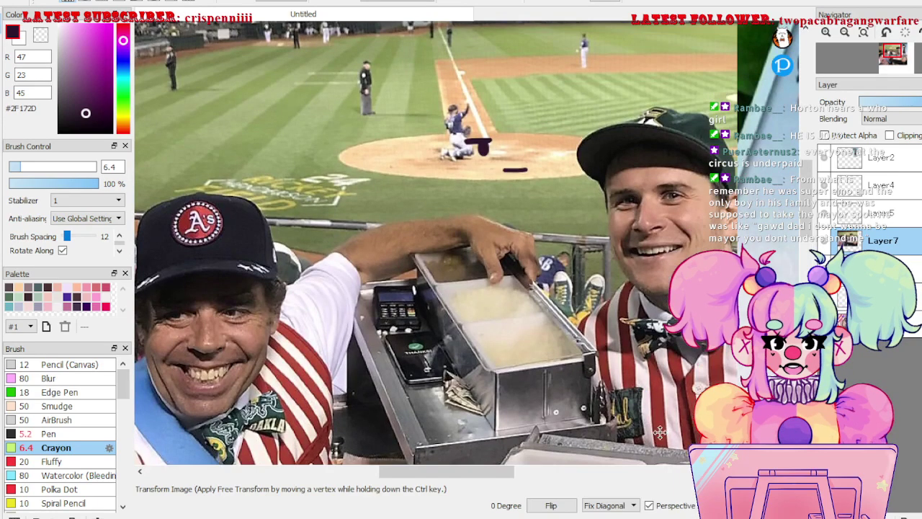
{"action": "scroll", "coordinate": [649, 400], "scroll_direction": "down", "scroll_amount": 5}
{"action": "scroll", "coordinate": [649, 399], "scroll_direction": "up", "scroll_amount": 2}
{"action": "left_click_drag", "start_coordinate": [634, 382], "coordinate": [648, 389]}
{"action": "mouse_move", "coordinate": [522, 385]}
{"action": "left_mouse_down"}
{"action": "mouse_move", "coordinate": [511, 393]}
{"action": "mouse_move", "coordinate": [653, 344]}
{"action": "left_mouse_up"}
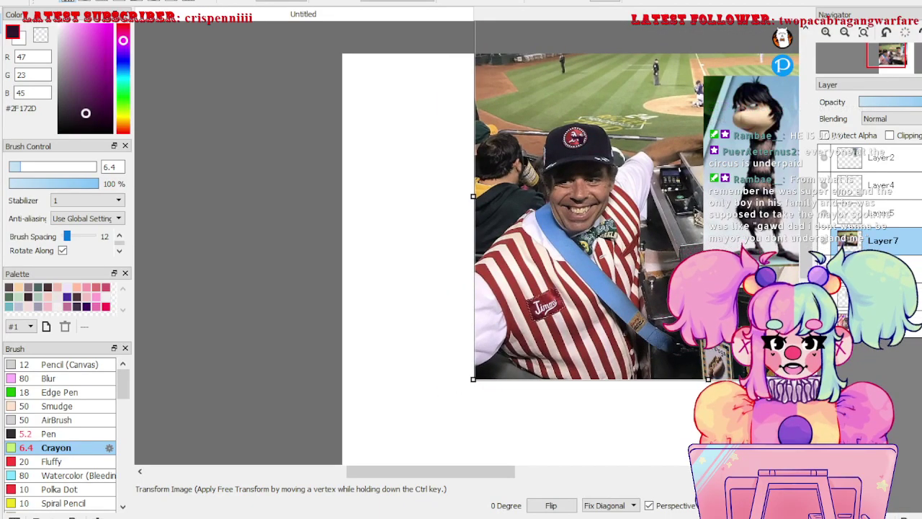
{"action": "key", "text": "ctrl+z"}
- Undo the rough collar strokes and redraw the shirt collar with two pointed flaps at the neck
{"action": "scroll", "coordinate": [671, 391], "scroll_direction": "up", "scroll_amount": 2}
{"action": "mouse_move", "coordinate": [671, 391]}
{"action": "left_mouse_down"}
{"action": "mouse_move", "coordinate": [623, 390]}
{"action": "mouse_move", "coordinate": [609, 472]}
{"action": "left_mouse_up"}
{"action": "scroll", "coordinate": [578, 325], "scroll_direction": "up", "scroll_amount": 1}
{"action": "left_click_drag", "start_coordinate": [558, 249], "coordinate": [551, 266]}
{"action": "left_click_drag", "start_coordinate": [544, 250], "coordinate": [579, 296]}
{"action": "key", "text": "ctrl+z"}
{"action": "key", "text": "ctrl+z"}
{"action": "key", "text": "ctrl+z"}
{"action": "key", "text": "ctrl+y"}
{"action": "scroll", "coordinate": [578, 296], "scroll_direction": "up", "scroll_amount": 1}
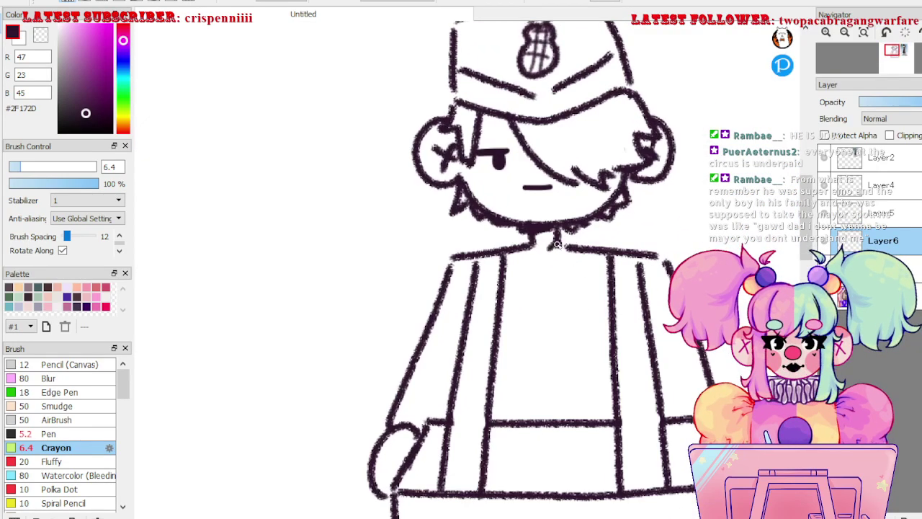
{"action": "mouse_move", "coordinate": [542, 247]}
{"action": "left_mouse_down"}
{"action": "mouse_move", "coordinate": [521, 233]}
{"action": "mouse_move", "coordinate": [529, 239]}
{"action": "left_mouse_up"}
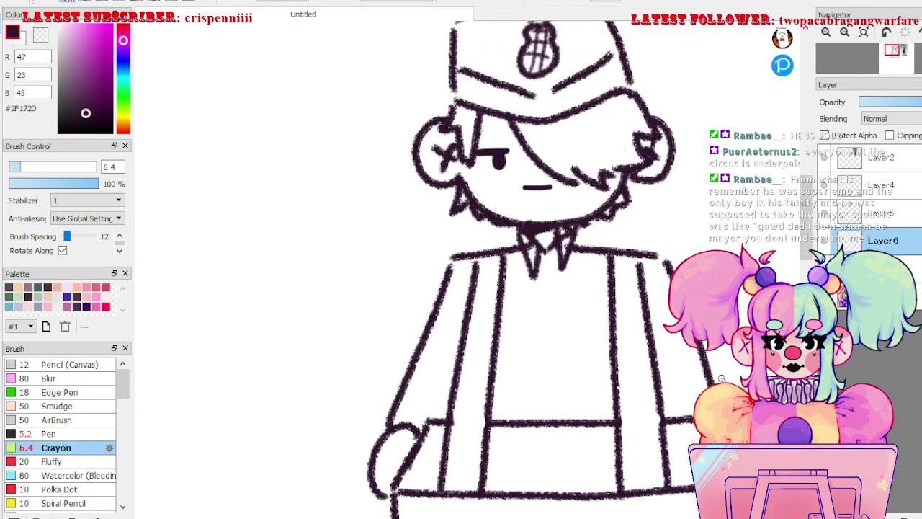
- Draw a bow tie below the collar in dark pink #BE2367 on a new layer, undoing the unwanted strokes
{"action": "key", "text": "ctrl+shift+n"}
{"action": "left_click_drag", "start_coordinate": [123, 36], "coordinate": [103, 51]}
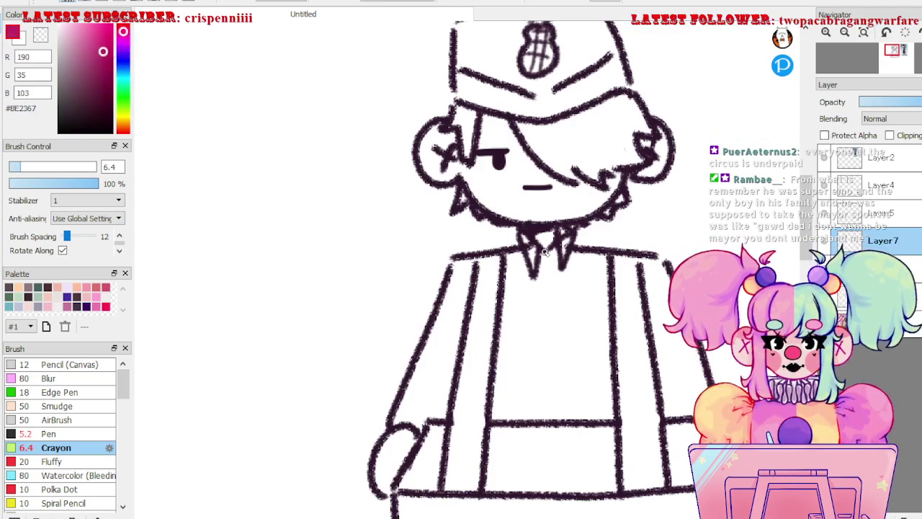
{"action": "mouse_move", "coordinate": [549, 252]}
{"action": "left_mouse_down"}
{"action": "mouse_move", "coordinate": [515, 255]}
{"action": "mouse_move", "coordinate": [514, 274]}
{"action": "mouse_move", "coordinate": [563, 252]}
{"action": "mouse_move", "coordinate": [514, 248]}
{"action": "mouse_move", "coordinate": [531, 271]}
{"action": "mouse_move", "coordinate": [563, 250]}
{"action": "mouse_move", "coordinate": [506, 247]}
{"action": "mouse_move", "coordinate": [525, 279]}
{"action": "mouse_move", "coordinate": [559, 249]}
{"action": "mouse_move", "coordinate": [581, 250]}
{"action": "mouse_move", "coordinate": [582, 279]}
{"action": "mouse_move", "coordinate": [555, 269]}
{"action": "mouse_move", "coordinate": [563, 247]}
{"action": "mouse_move", "coordinate": [584, 251]}
{"action": "mouse_move", "coordinate": [582, 271]}
{"action": "mouse_move", "coordinate": [554, 283]}
{"action": "left_mouse_up"}
{"action": "key", "text": "ctrl+z"}
{"action": "key", "text": "ctrl+z"}
{"action": "key", "text": "ctrl+z"}
{"action": "key", "text": "ctrl+z"}
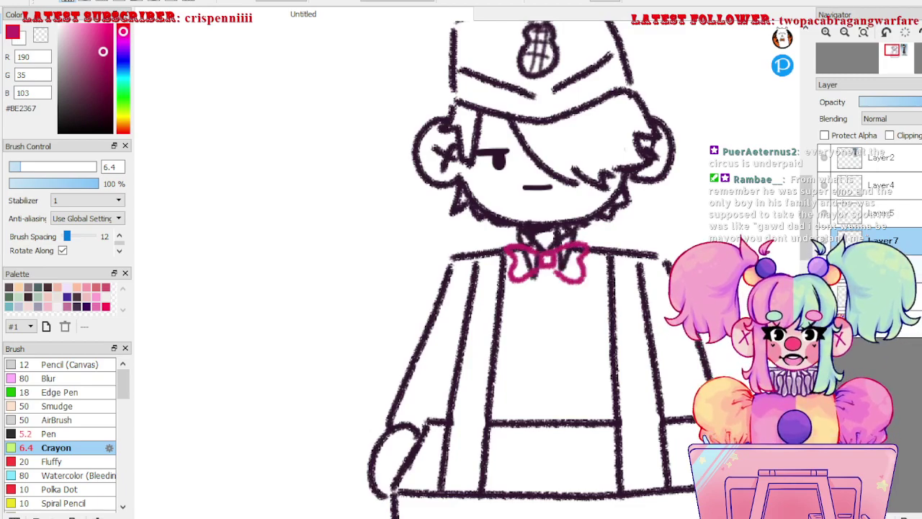
- Erase the collar tips where they show through the bow tie
{"action": "key", "text": "e"}
{"action": "left_click_drag", "start_coordinate": [569, 261], "coordinate": [565, 275]}
{"action": "key", "text": "b"}
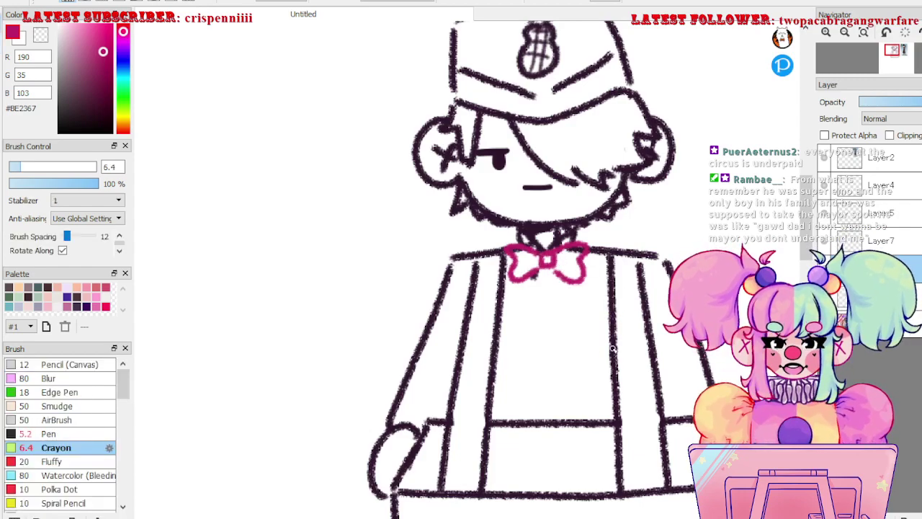
{"action": "scroll", "coordinate": [607, 339], "scroll_direction": "down", "scroll_amount": 5}
{"action": "scroll", "coordinate": [605, 346], "scroll_direction": "up", "scroll_amount": 3}
{"action": "mouse_move", "coordinate": [603, 353]}
{"action": "left_mouse_down"}
{"action": "mouse_move", "coordinate": [612, 367]}
{"action": "mouse_move", "coordinate": [615, 333]}
{"action": "left_mouse_up"}
{"action": "scroll", "coordinate": [619, 358], "scroll_direction": "down", "scroll_amount": 2}
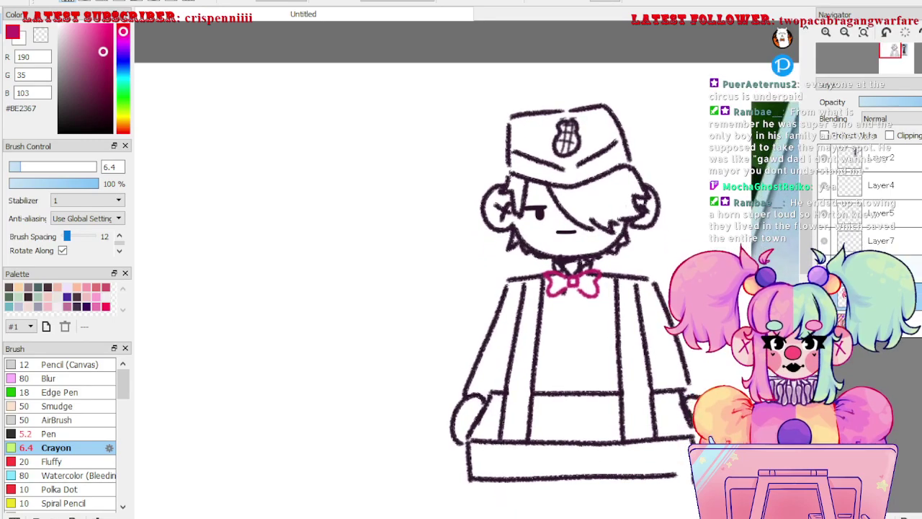
{"action": "key", "text": "e"}
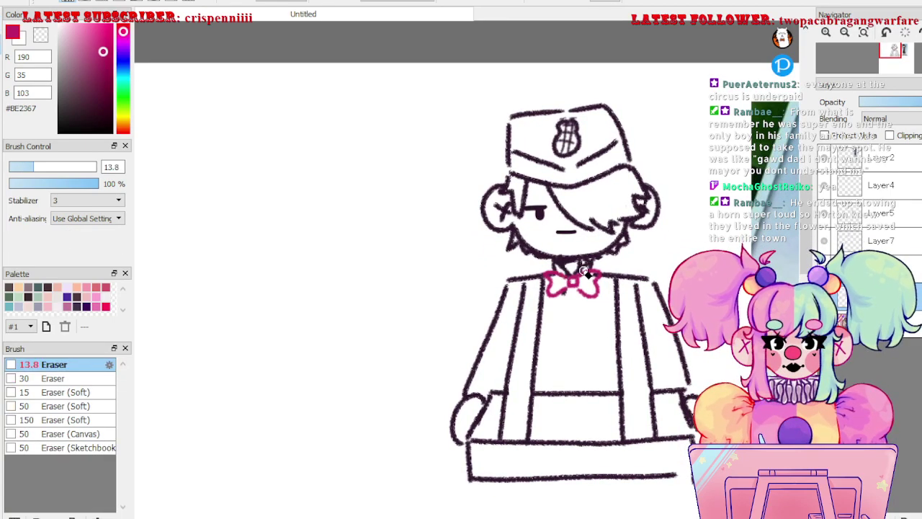
{"action": "scroll", "coordinate": [622, 353], "scroll_direction": "down", "scroll_amount": 3}
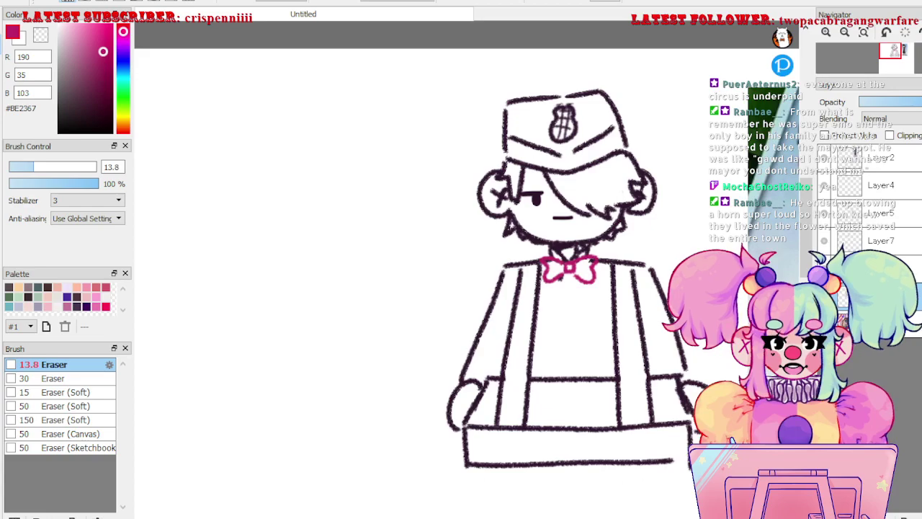
- Draw the shirt's V-neck, centre placket line and three buttons below the bow tie in muted plum #7C435C
{"action": "mouse_move", "coordinate": [697, 368]}
{"action": "left_mouse_down"}
{"action": "mouse_move", "coordinate": [665, 354]}
{"action": "mouse_move", "coordinate": [604, 371]}
{"action": "left_mouse_up"}
{"action": "key", "text": "b"}
{"action": "mouse_move", "coordinate": [594, 384]}
{"action": "left_mouse_down"}
{"action": "mouse_move", "coordinate": [609, 395]}
{"action": "mouse_move", "coordinate": [656, 347]}
{"action": "left_mouse_up"}
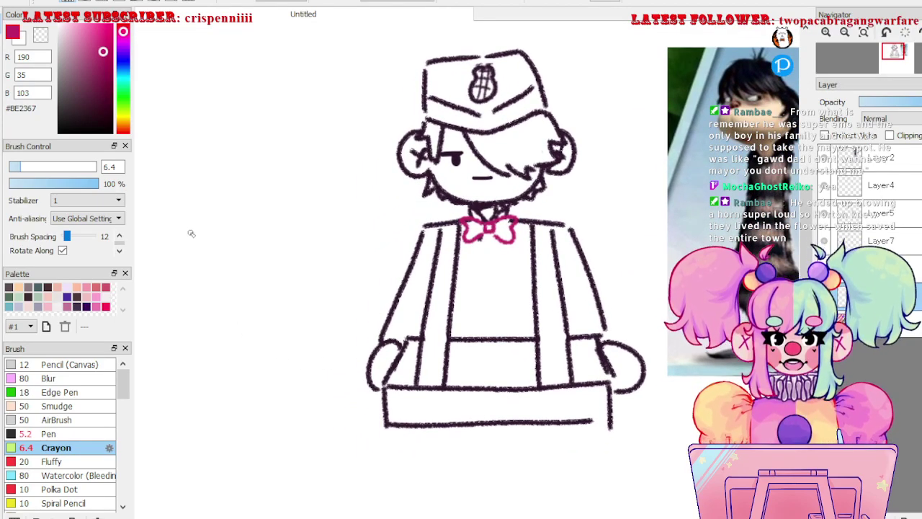
{"action": "left_click", "coordinate": [83, 81]}
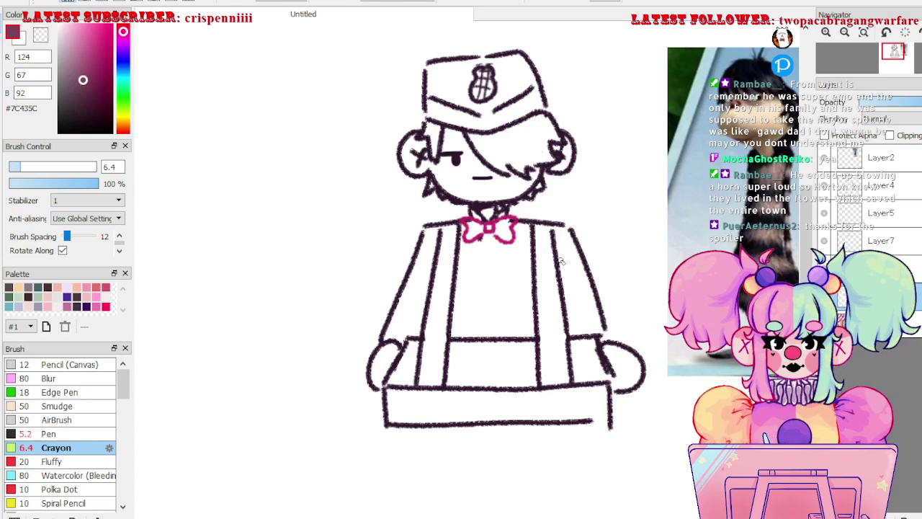
{"action": "mouse_move", "coordinate": [474, 244]}
{"action": "left_mouse_down"}
{"action": "mouse_move", "coordinate": [495, 263]}
{"action": "mouse_move", "coordinate": [493, 331]}
{"action": "left_mouse_up"}
{"action": "left_click", "coordinate": [502, 280]}
{"action": "left_click", "coordinate": [505, 308]}
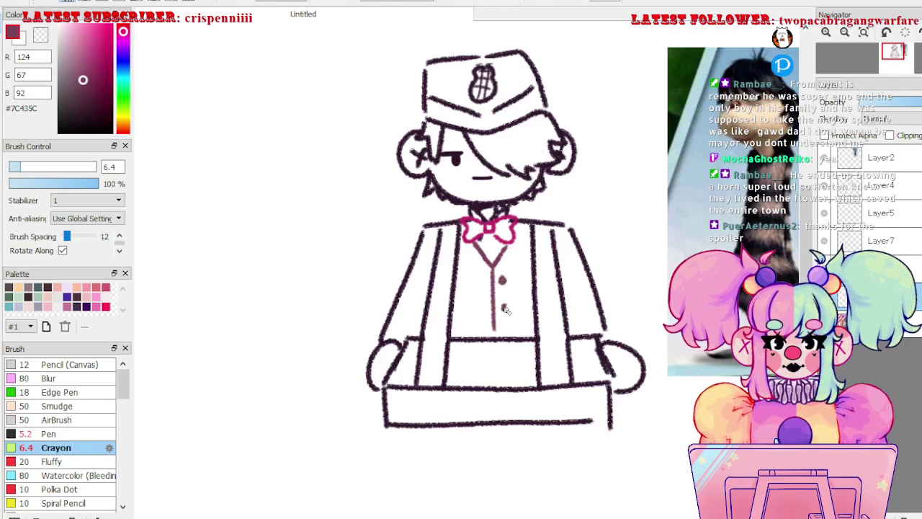
{"action": "left_click", "coordinate": [506, 330]}
{"action": "mouse_move", "coordinate": [589, 352]}
{"action": "left_mouse_down"}
{"action": "mouse_move", "coordinate": [560, 371]}
{"action": "mouse_move", "coordinate": [568, 371]}
{"action": "left_mouse_up"}
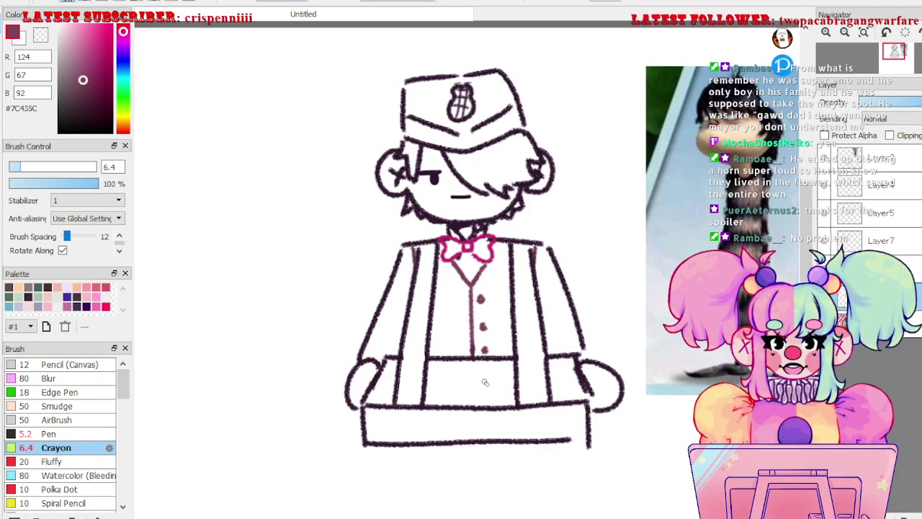
- Set the crayon to near-black #110F10 at size 8.7, undoing the trial leg lines below the tray
{"action": "mouse_move", "coordinate": [624, 378]}
{"action": "left_mouse_down"}
{"action": "mouse_move", "coordinate": [629, 368]}
{"action": "mouse_move", "coordinate": [610, 379]}
{"action": "mouse_move", "coordinate": [611, 392]}
{"action": "mouse_move", "coordinate": [591, 372]}
{"action": "left_mouse_up"}
{"action": "scroll", "coordinate": [613, 408], "scroll_direction": "down", "scroll_amount": 3}
{"action": "scroll", "coordinate": [611, 391], "scroll_direction": "up", "scroll_amount": 1}
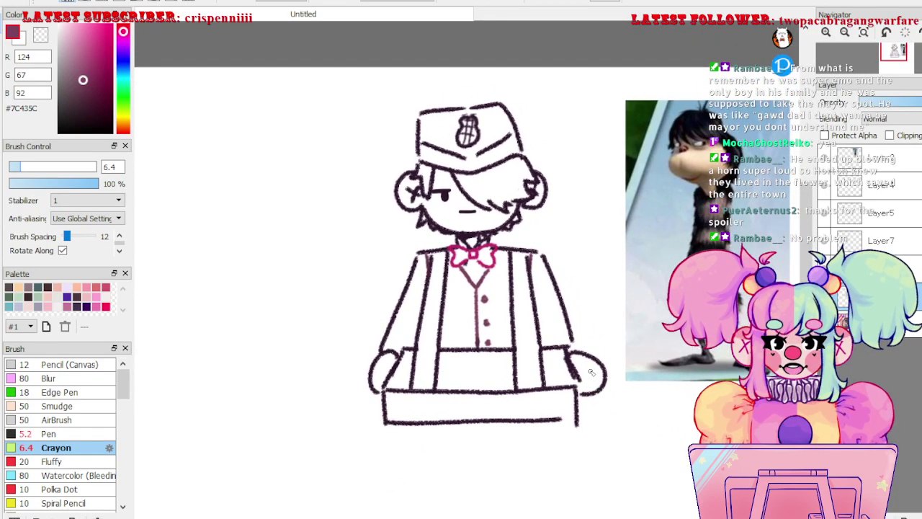
{"action": "scroll", "coordinate": [610, 451], "scroll_direction": "down", "scroll_amount": 3}
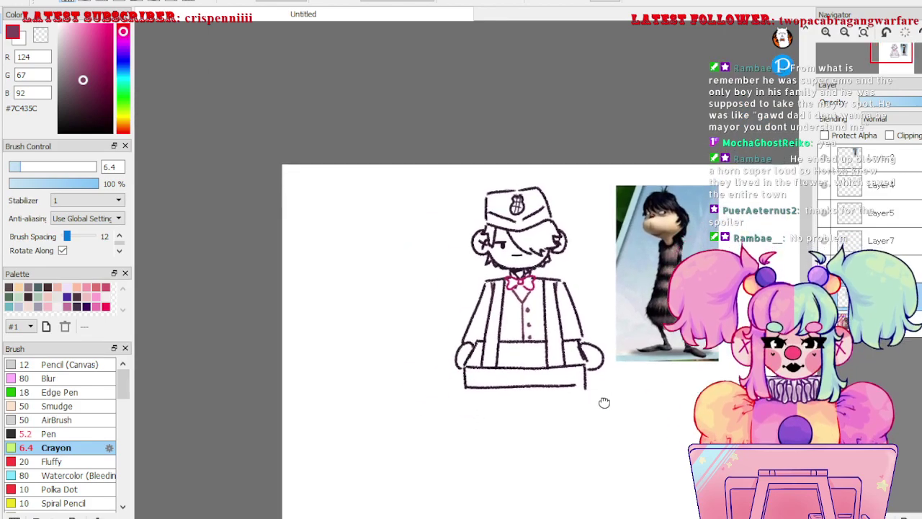
{"action": "left_click_drag", "start_coordinate": [604, 403], "coordinate": [609, 362]}
{"action": "left_click", "coordinate": [566, 317], "text": "alt"}
{"action": "left_click", "coordinate": [65, 127]}
{"action": "scroll", "coordinate": [569, 347], "scroll_direction": "up", "scroll_amount": 3}
{"action": "left_click_drag", "start_coordinate": [565, 394], "coordinate": [567, 261]}
{"action": "left_click_drag", "start_coordinate": [475, 216], "coordinate": [481, 325]}
{"action": "key", "text": "ctrl+z"}
{"action": "left_click_drag", "start_coordinate": [476, 215], "coordinate": [472, 340]}
{"action": "key", "text": "ctrl+z"}
{"action": "left_click", "coordinate": [26, 167]}
- Try outlining a trouser leg with a flat hem below the tray, and undo all its strokes
{"action": "left_click_drag", "start_coordinate": [478, 215], "coordinate": [475, 340]}
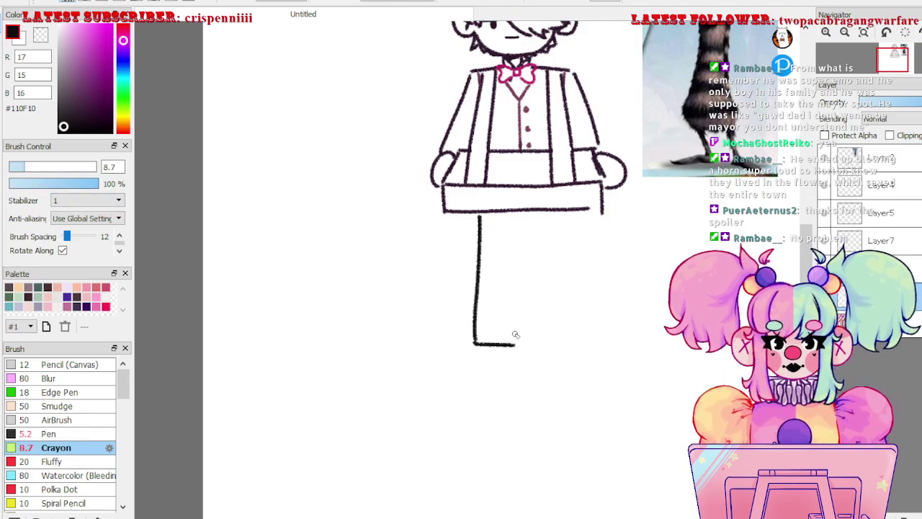
{"action": "key", "text": "ctrl+z"}
{"action": "mouse_move", "coordinate": [473, 214]}
{"action": "left_mouse_down"}
{"action": "mouse_move", "coordinate": [469, 342]}
{"action": "mouse_move", "coordinate": [508, 344]}
{"action": "left_mouse_up"}
{"action": "key", "text": "ctrl+z"}
{"action": "left_click_drag", "start_coordinate": [521, 231], "coordinate": [507, 348]}
{"action": "key", "text": "ctrl+z"}
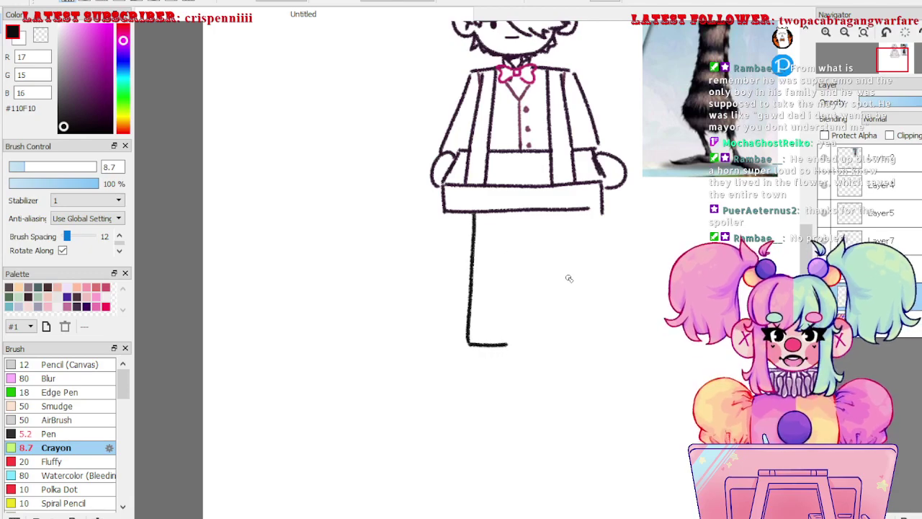
{"action": "key", "text": "ctrl+z"}
{"action": "left_click_drag", "start_coordinate": [592, 327], "coordinate": [589, 377]}
{"action": "key", "text": "ctrl+z"}
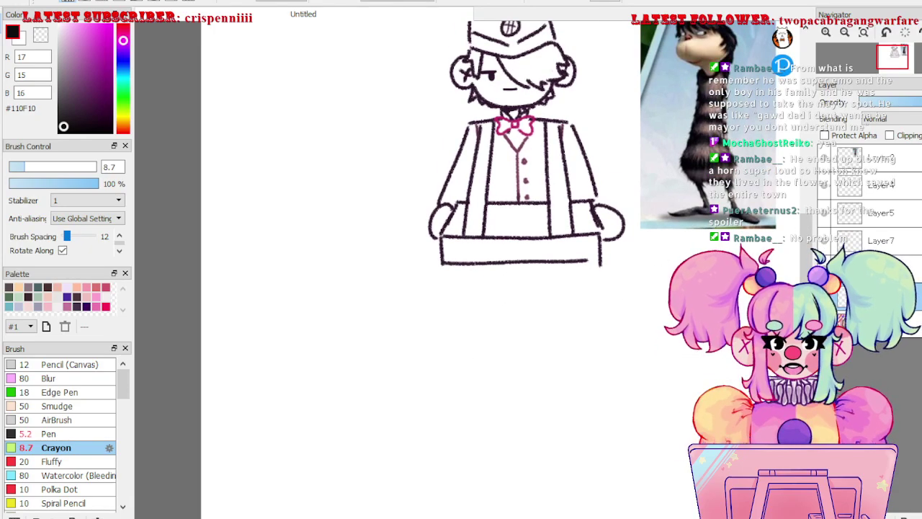
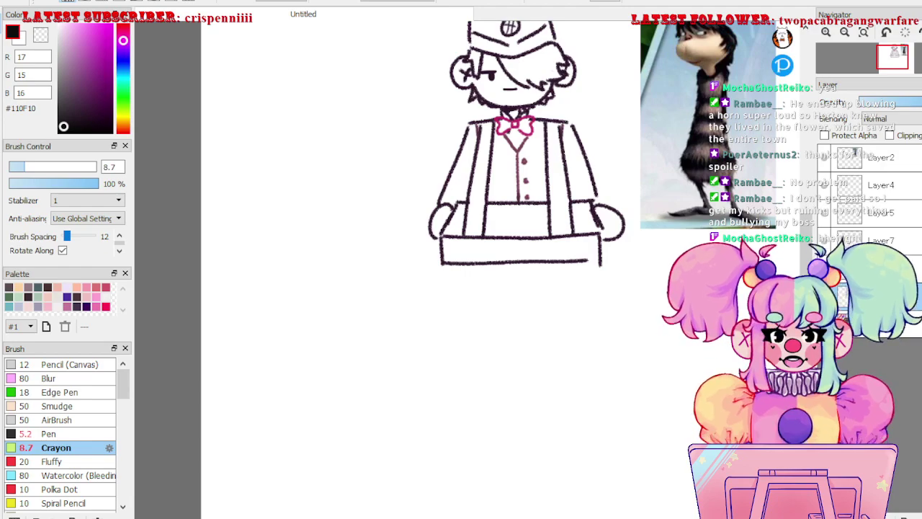
{"action": "left_click_drag", "start_coordinate": [655, 389], "coordinate": [646, 428]}
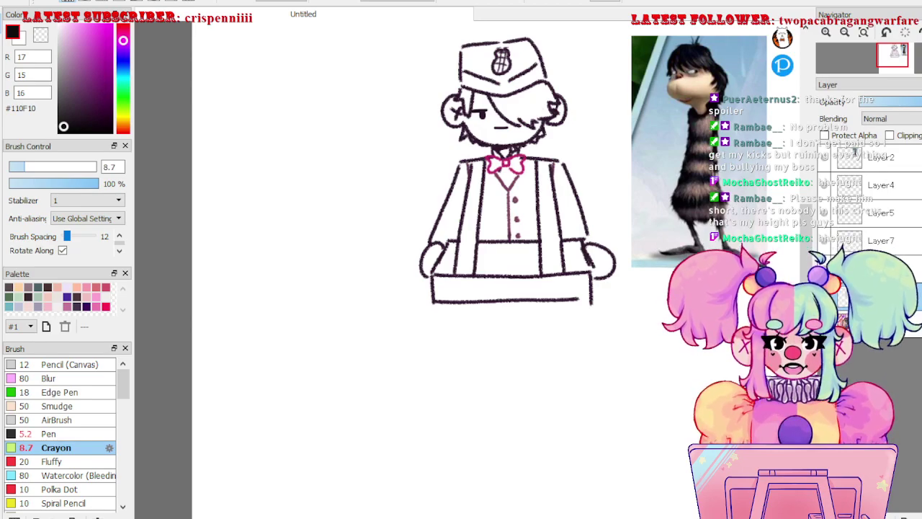
{"action": "left_click_drag", "start_coordinate": [504, 216], "coordinate": [482, 217]}
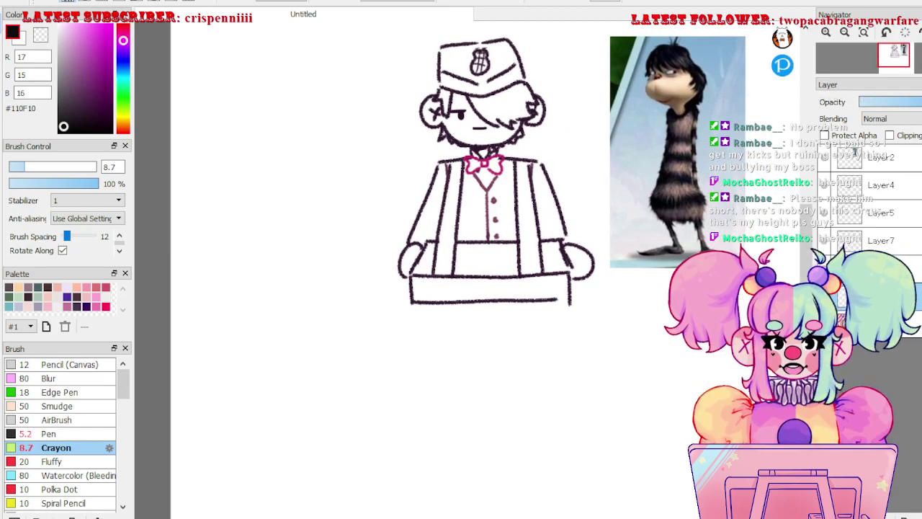
{"action": "left_click_drag", "start_coordinate": [624, 482], "coordinate": [637, 459]}
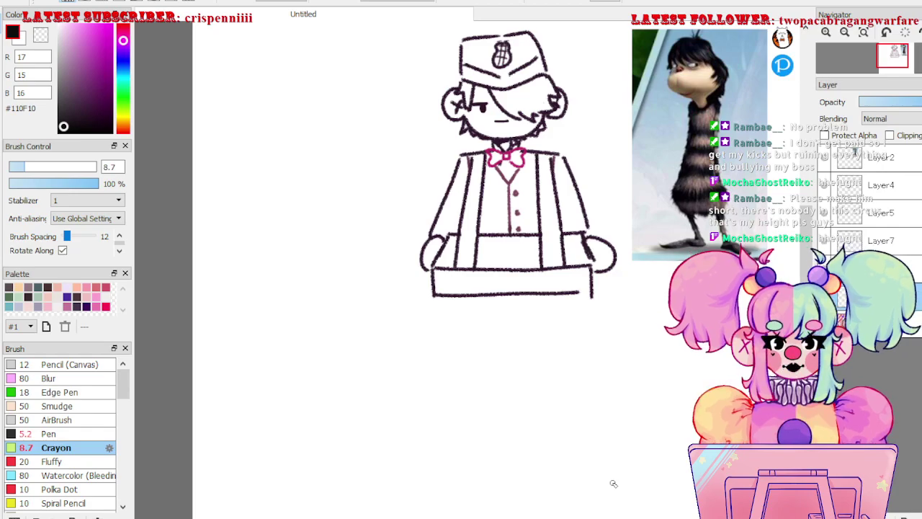
- Try several outer lines for the left trouser leg under the tray, undoing each one
{"action": "left_click_drag", "start_coordinate": [613, 484], "coordinate": [662, 393]}
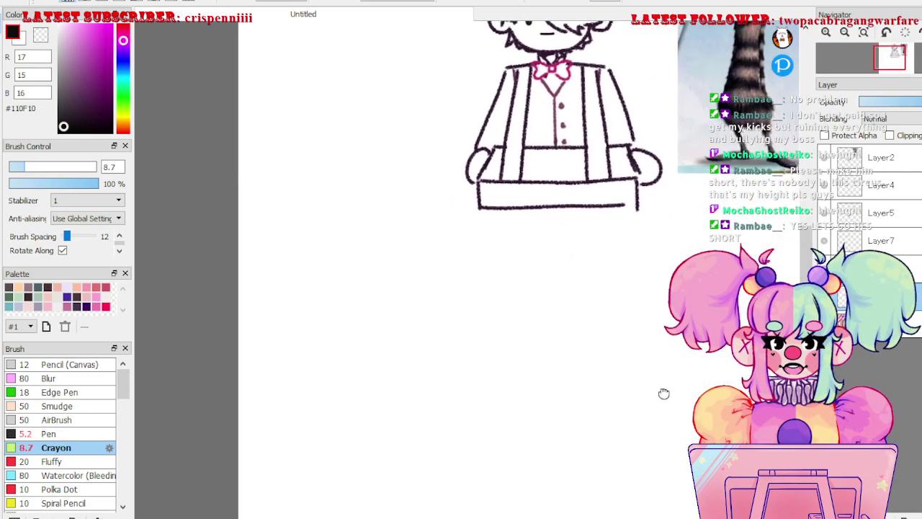
{"action": "left_click_drag", "start_coordinate": [503, 206], "coordinate": [503, 314]}
{"action": "key", "text": "ctrl+z"}
{"action": "left_click_drag", "start_coordinate": [501, 209], "coordinate": [500, 332]}
{"action": "key", "text": "ctrl+z"}
{"action": "left_click_drag", "start_coordinate": [501, 206], "coordinate": [504, 311]}
{"action": "key", "text": "ctrl+z"}
- Draw two straight trouser legs with an inner gap and cuffs at the hems below the tray
{"action": "mouse_move", "coordinate": [497, 207]}
{"action": "left_mouse_down"}
{"action": "mouse_move", "coordinate": [501, 326]}
{"action": "mouse_move", "coordinate": [546, 328]}
{"action": "left_mouse_up"}
{"action": "mouse_move", "coordinate": [546, 218]}
{"action": "left_mouse_down"}
{"action": "mouse_move", "coordinate": [542, 318]}
{"action": "mouse_move", "coordinate": [551, 210]}
{"action": "mouse_move", "coordinate": [558, 326]}
{"action": "mouse_move", "coordinate": [588, 326]}
{"action": "left_mouse_up"}
{"action": "mouse_move", "coordinate": [602, 206]}
{"action": "left_mouse_down"}
{"action": "mouse_move", "coordinate": [599, 280]}
{"action": "mouse_move", "coordinate": [584, 325]}
{"action": "mouse_move", "coordinate": [591, 312]}
{"action": "left_mouse_up"}
{"action": "mouse_move", "coordinate": [502, 317]}
{"action": "left_mouse_down"}
{"action": "mouse_move", "coordinate": [542, 315]}
{"action": "mouse_move", "coordinate": [582, 351]}
{"action": "left_mouse_up"}
{"action": "scroll", "coordinate": [598, 352], "scroll_direction": "down", "scroll_amount": 3}
{"action": "scroll", "coordinate": [602, 333], "scroll_direction": "up", "scroll_amount": 3}
{"action": "scroll", "coordinate": [597, 308], "scroll_direction": "down", "scroll_amount": 1}
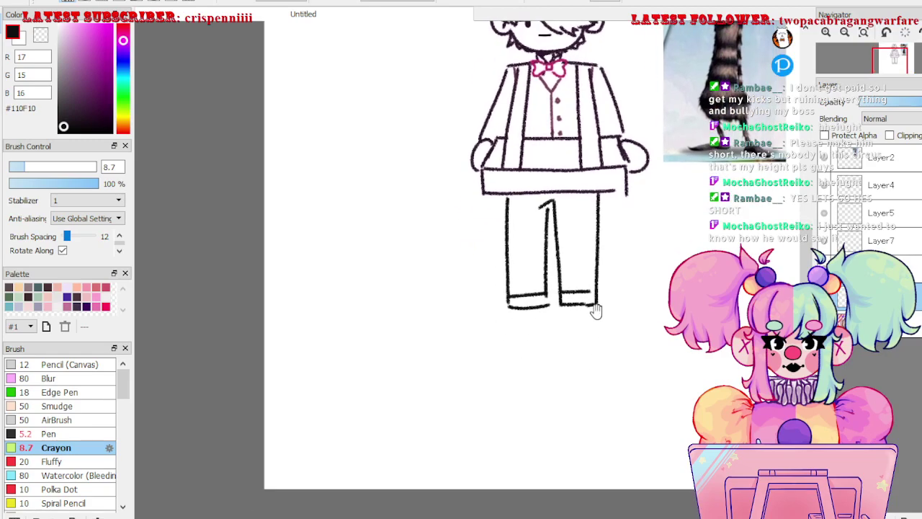
- Select the trouser legs and free-transform them so they are narrower at the waist and wider at the hems
{"action": "key", "text": "ctrl+t"}
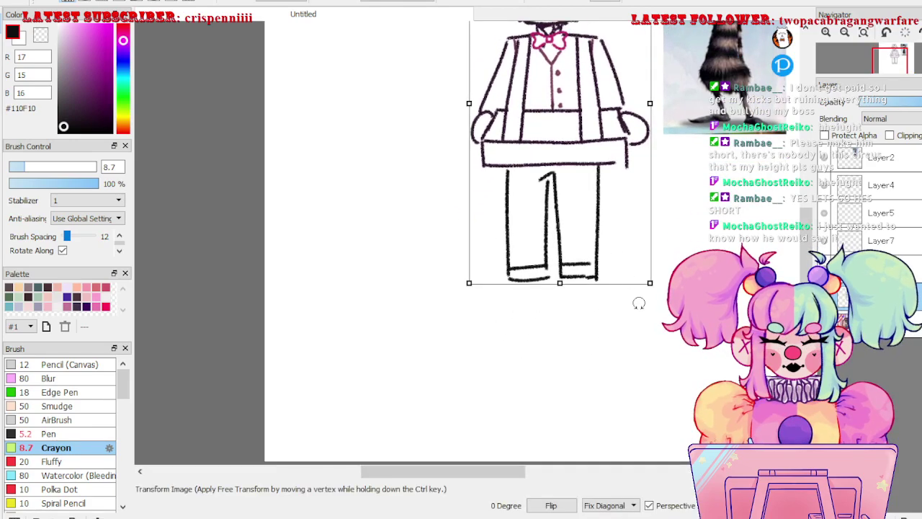
{"action": "key", "text": "Return"}
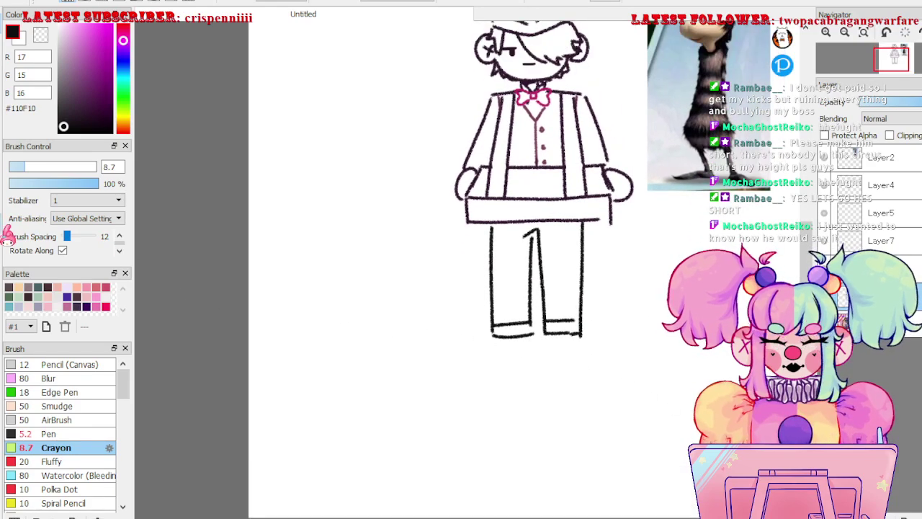
{"action": "mouse_move", "coordinate": [503, 231]}
{"action": "left_mouse_down"}
{"action": "mouse_move", "coordinate": [490, 379]}
{"action": "mouse_move", "coordinate": [613, 280]}
{"action": "mouse_move", "coordinate": [587, 225]}
{"action": "mouse_move", "coordinate": [530, 229]}
{"action": "left_mouse_up"}
{"action": "key", "text": "ctrl+t"}
{"action": "left_click_drag", "start_coordinate": [614, 195], "coordinate": [606, 190]}
{"action": "mouse_move", "coordinate": [457, 195]}
{"action": "left_mouse_down"}
{"action": "mouse_move", "coordinate": [448, 192]}
{"action": "mouse_move", "coordinate": [459, 190]}
{"action": "left_mouse_up"}
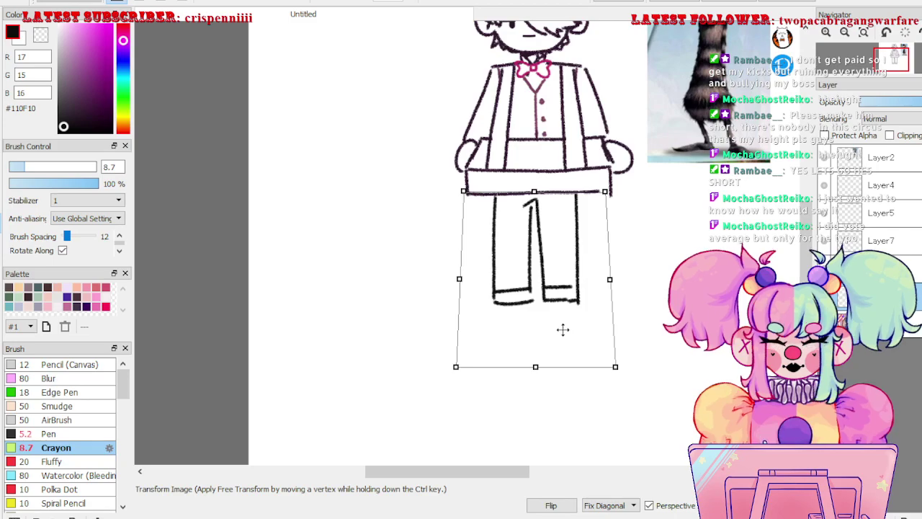
{"action": "left_click_drag", "start_coordinate": [605, 359], "coordinate": [634, 368]}
{"action": "mouse_move", "coordinate": [552, 383]}
{"action": "left_mouse_down"}
{"action": "mouse_move", "coordinate": [572, 362]}
{"action": "mouse_move", "coordinate": [574, 343]}
{"action": "mouse_move", "coordinate": [574, 361]}
{"action": "left_mouse_up"}
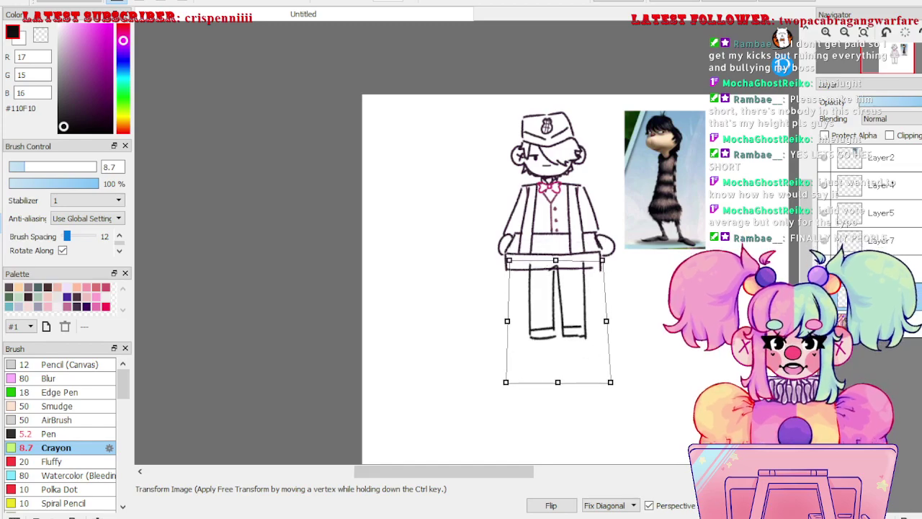
{"action": "key", "text": "Return"}
{"action": "key", "text": "ctrl+d"}
- Draw two pointed shoes facing outward below the trouser cuffs, undoing the unwanted strokes
{"action": "left_click", "coordinate": [571, 414], "text": "ctrl"}
{"action": "scroll", "coordinate": [571, 415], "scroll_direction": "up", "scroll_amount": 2}
{"action": "scroll", "coordinate": [576, 341], "scroll_direction": "up", "scroll_amount": 2}
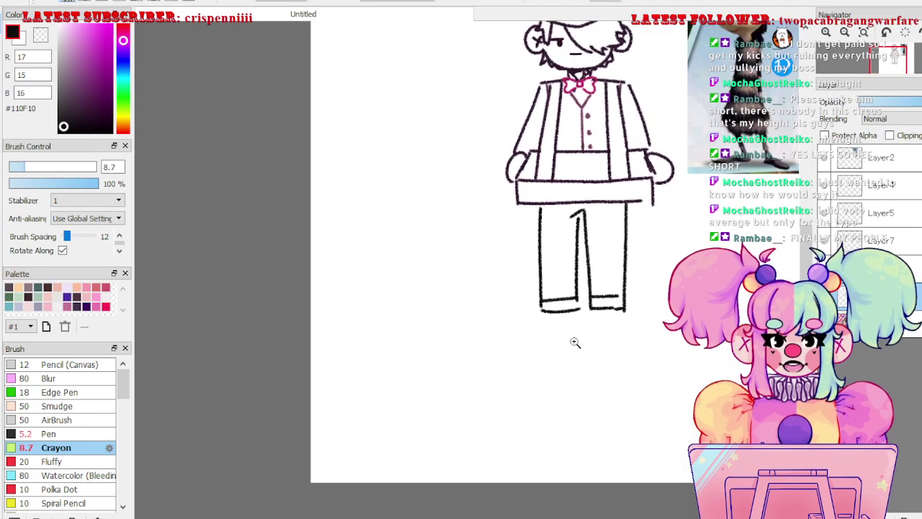
{"action": "mouse_move", "coordinate": [539, 305]}
{"action": "left_mouse_down"}
{"action": "mouse_move", "coordinate": [537, 322]}
{"action": "mouse_move", "coordinate": [573, 310]}
{"action": "mouse_move", "coordinate": [655, 317]}
{"action": "left_mouse_up"}
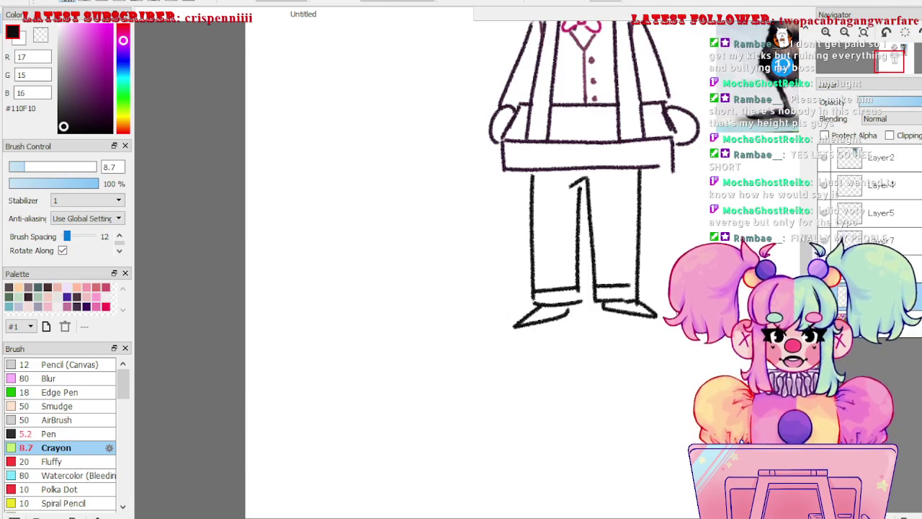
{"action": "scroll", "coordinate": [639, 403], "scroll_direction": "down", "scroll_amount": 2}
{"action": "scroll", "coordinate": [638, 397], "scroll_direction": "up", "scroll_amount": 3}
{"action": "left_click_drag", "start_coordinate": [560, 331], "coordinate": [619, 347]}
{"action": "key", "text": "ctrl+z"}
{"action": "key", "text": "ctrl+z"}
{"action": "mouse_move", "coordinate": [559, 331]}
{"action": "left_mouse_down"}
{"action": "mouse_move", "coordinate": [616, 349]}
{"action": "mouse_move", "coordinate": [598, 329]}
{"action": "left_mouse_up"}
{"action": "left_click_drag", "start_coordinate": [647, 282], "coordinate": [653, 404]}
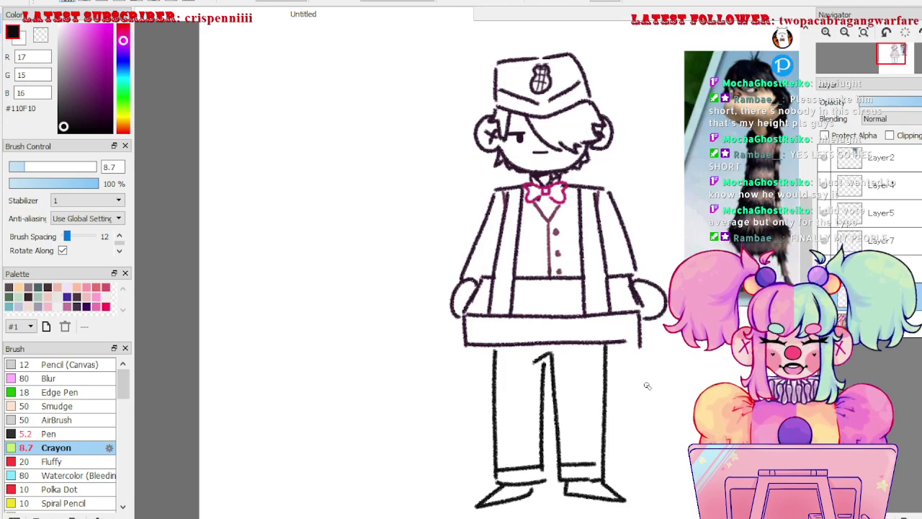
{"action": "left_click_drag", "start_coordinate": [710, 454], "coordinate": [663, 451]}
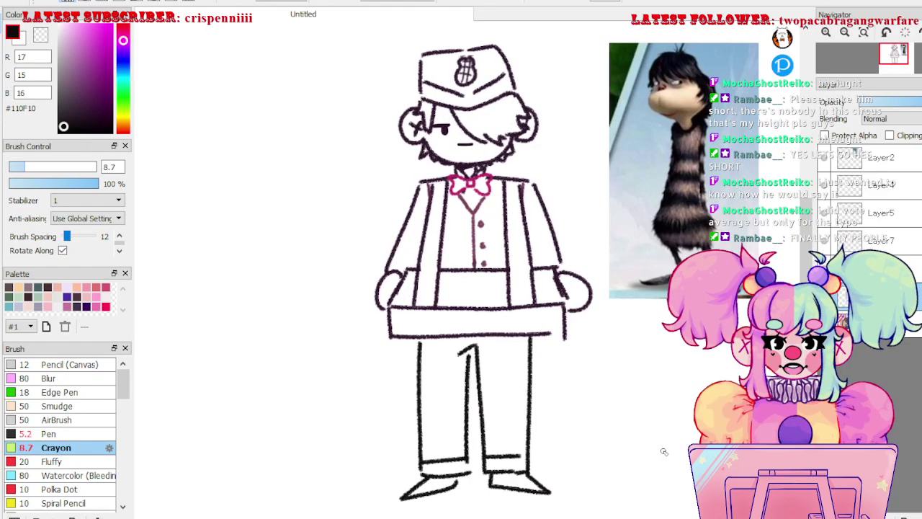
{"action": "mouse_move", "coordinate": [663, 450]}
{"action": "left_mouse_down"}
{"action": "mouse_move", "coordinate": [656, 431]}
{"action": "mouse_move", "coordinate": [655, 453]}
{"action": "mouse_move", "coordinate": [680, 463]}
{"action": "mouse_move", "coordinate": [673, 451]}
{"action": "mouse_move", "coordinate": [668, 461]}
{"action": "mouse_move", "coordinate": [680, 447]}
{"action": "left_mouse_up"}
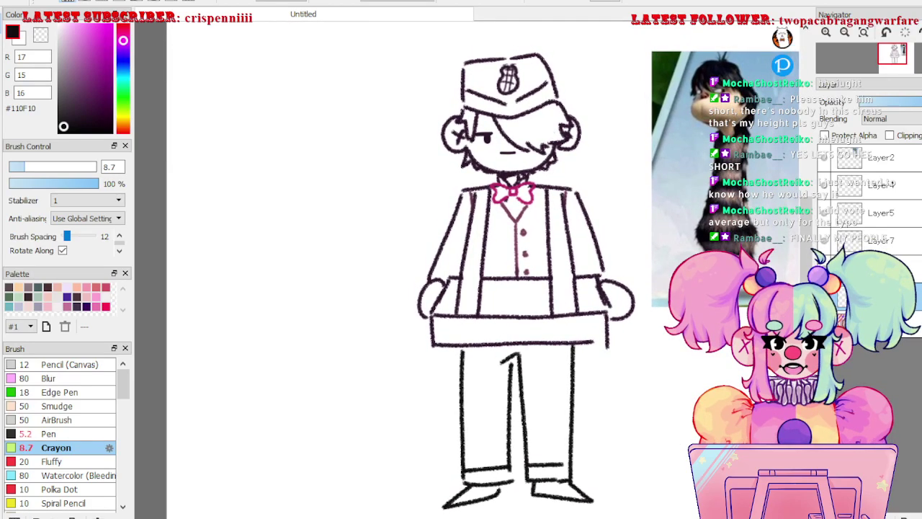
- Sketch zigzag-filled snack boxes between the straps above the tray with the Pen at size 4 in #99355E
{"action": "left_click", "coordinate": [123, 31]}
{"action": "left_click_drag", "start_coordinate": [104, 36], "coordinate": [95, 68]}
{"action": "scroll", "coordinate": [505, 277], "scroll_direction": "up", "scroll_amount": 2}
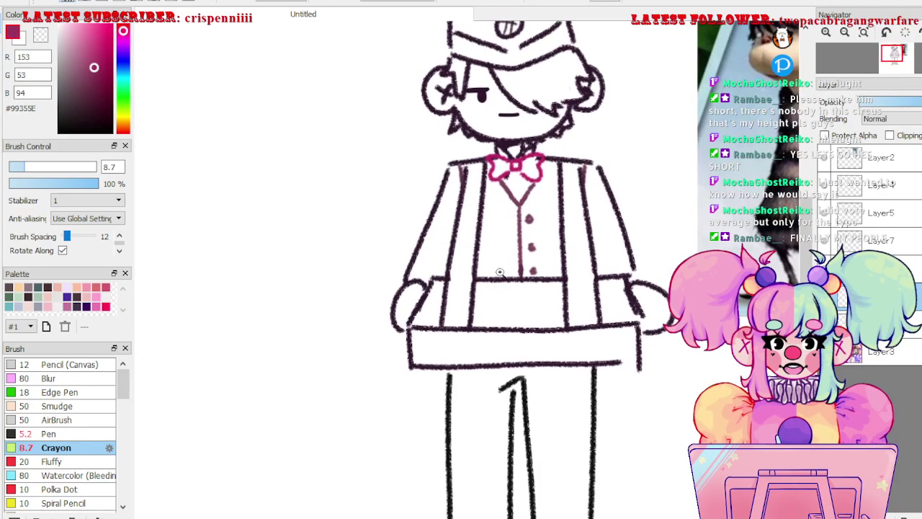
{"action": "left_click_drag", "start_coordinate": [482, 280], "coordinate": [503, 274]}
{"action": "key", "text": "ctrl+z"}
{"action": "left_click", "coordinate": [49, 434]}
{"action": "left_click", "coordinate": [27, 167]}
{"action": "left_click_drag", "start_coordinate": [478, 280], "coordinate": [496, 276]}
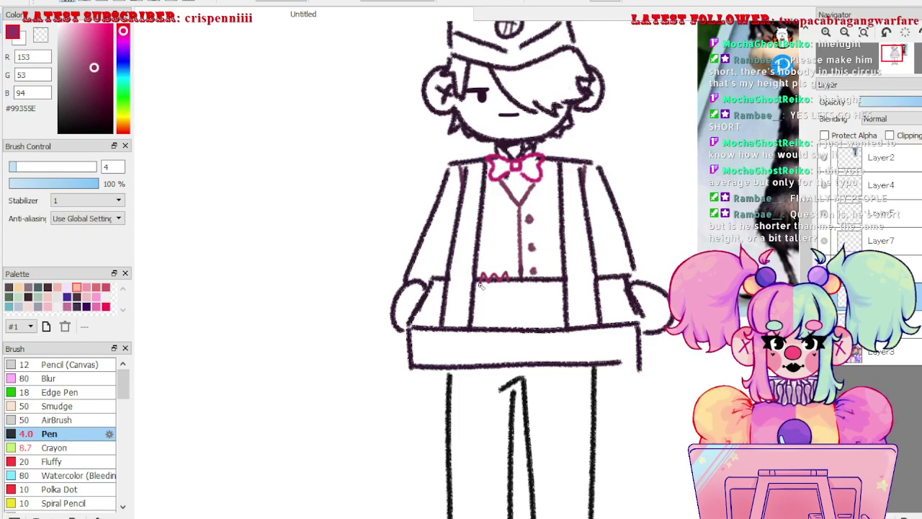
{"action": "mouse_move", "coordinate": [481, 310]}
{"action": "left_mouse_down"}
{"action": "mouse_move", "coordinate": [515, 308]}
{"action": "mouse_move", "coordinate": [513, 327]}
{"action": "mouse_move", "coordinate": [494, 295]}
{"action": "mouse_move", "coordinate": [514, 299]}
{"action": "mouse_move", "coordinate": [485, 286]}
{"action": "mouse_move", "coordinate": [505, 293]}
{"action": "mouse_move", "coordinate": [534, 272]}
{"action": "mouse_move", "coordinate": [552, 277]}
{"action": "mouse_move", "coordinate": [526, 292]}
{"action": "mouse_move", "coordinate": [553, 288]}
{"action": "mouse_move", "coordinate": [531, 310]}
{"action": "mouse_move", "coordinate": [526, 303]}
{"action": "mouse_move", "coordinate": [546, 307]}
{"action": "mouse_move", "coordinate": [524, 305]}
{"action": "mouse_move", "coordinate": [539, 315]}
{"action": "mouse_move", "coordinate": [550, 305]}
{"action": "mouse_move", "coordinate": [548, 326]}
{"action": "mouse_move", "coordinate": [528, 316]}
{"action": "mouse_move", "coordinate": [549, 317]}
{"action": "left_mouse_up"}
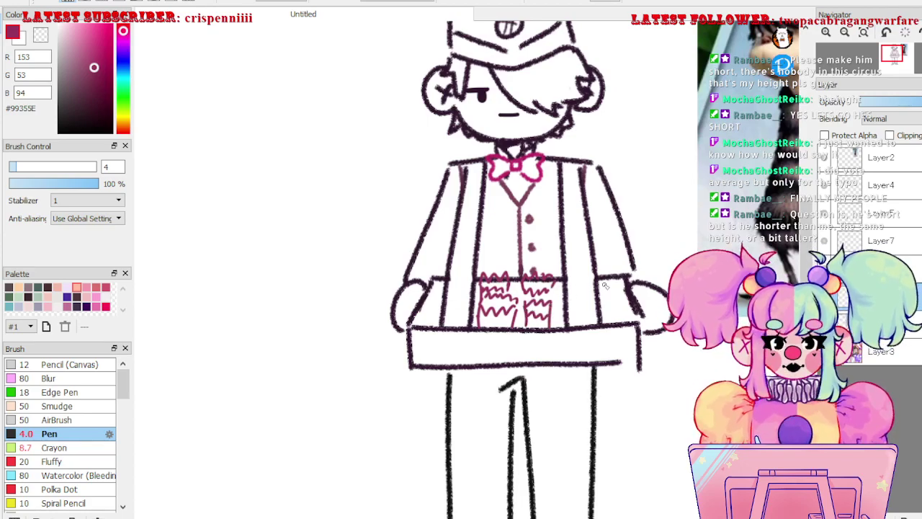
- Erase the zigzag snack sketch above the tray with the eraser enlarged to about size 38
{"action": "scroll", "coordinate": [617, 333], "scroll_direction": "down", "scroll_amount": 3}
{"action": "mouse_move", "coordinate": [620, 351]}
{"action": "left_mouse_down"}
{"action": "mouse_move", "coordinate": [610, 344]}
{"action": "mouse_move", "coordinate": [634, 357]}
{"action": "left_mouse_up"}
{"action": "scroll", "coordinate": [619, 351], "scroll_direction": "up", "scroll_amount": 1}
{"action": "key", "text": "e"}
{"action": "mouse_move", "coordinate": [519, 298]}
{"action": "left_mouse_down"}
{"action": "mouse_move", "coordinate": [528, 310]}
{"action": "mouse_move", "coordinate": [536, 301]}
{"action": "mouse_move", "coordinate": [552, 309]}
{"action": "left_mouse_up"}
{"action": "left_click", "coordinate": [67, 166]}
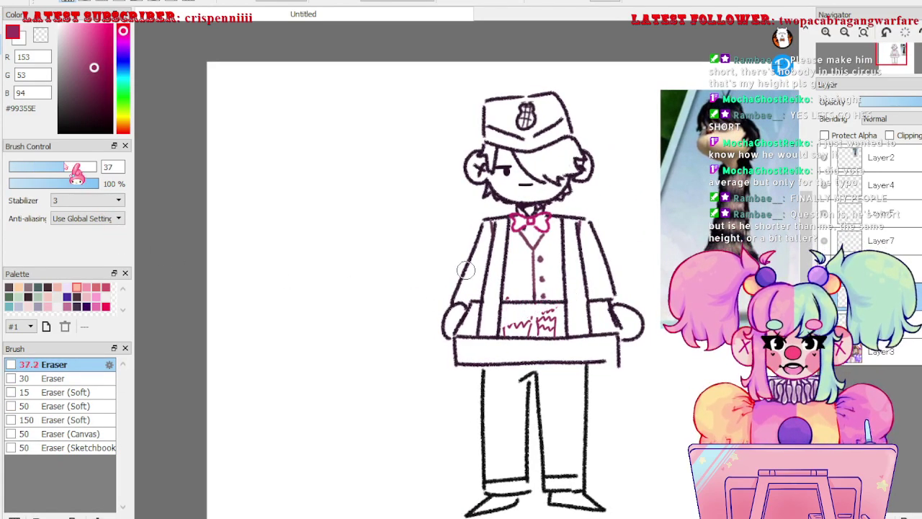
{"action": "left_click_drag", "start_coordinate": [476, 314], "coordinate": [481, 330]}
{"action": "left_click_drag", "start_coordinate": [636, 409], "coordinate": [608, 385]}
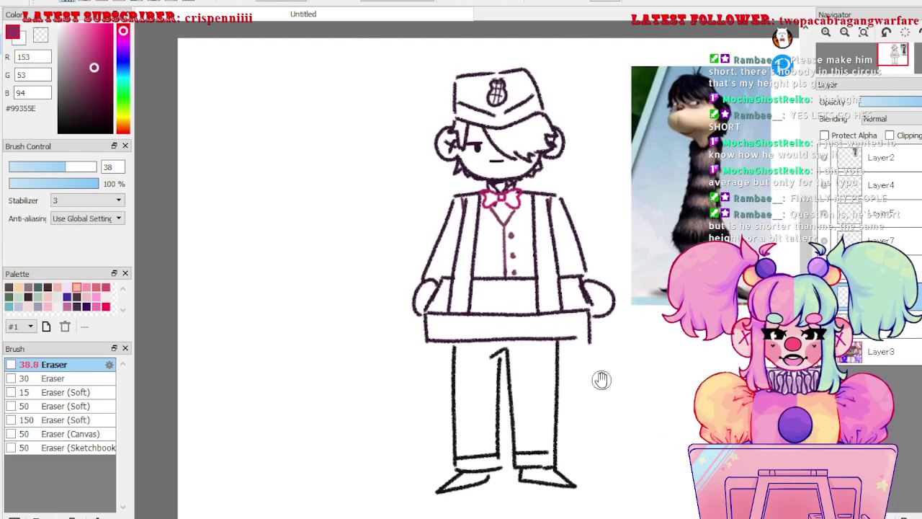
- Set the eraser size to 16 and add a folder containing a new layer beneath the sketch layers
{"action": "left_click", "coordinate": [41, 167]}
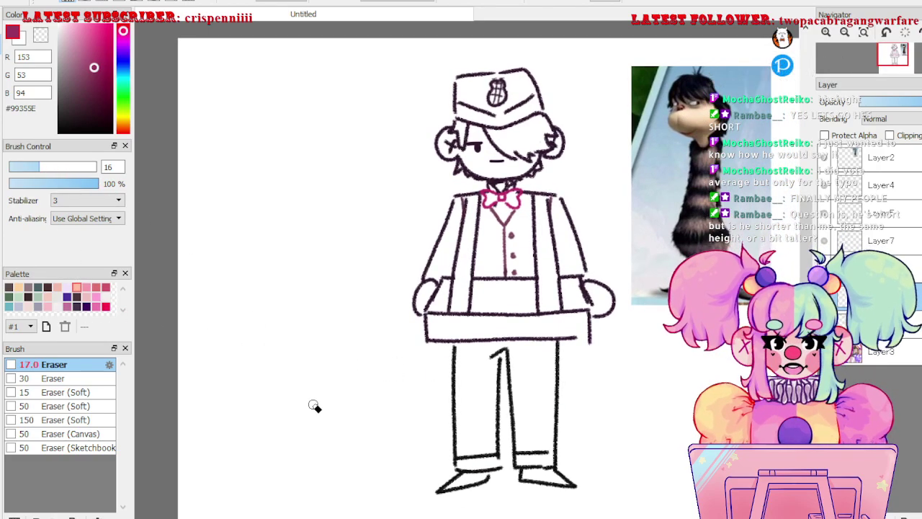
{"action": "mouse_move", "coordinate": [624, 439]}
{"action": "left_mouse_down"}
{"action": "mouse_move", "coordinate": [632, 420]}
{"action": "mouse_move", "coordinate": [639, 447]}
{"action": "mouse_move", "coordinate": [629, 453]}
{"action": "mouse_move", "coordinate": [651, 430]}
{"action": "left_mouse_up"}
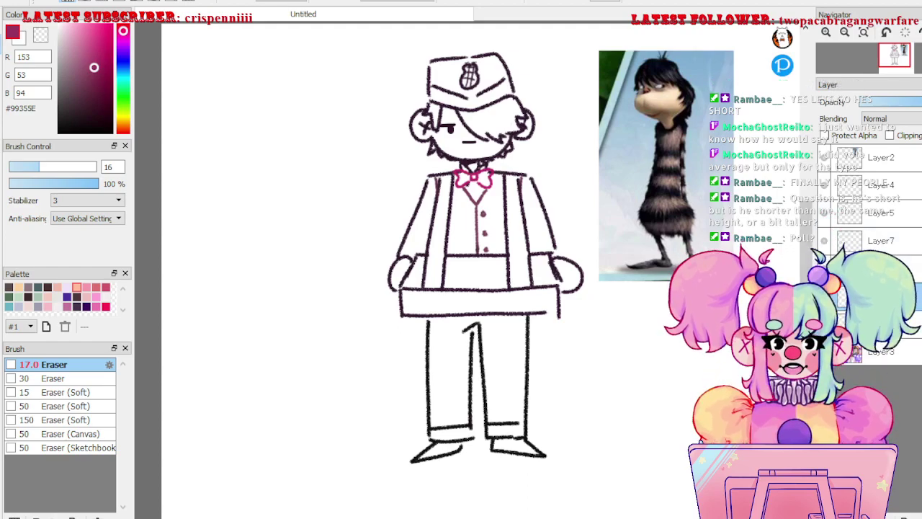
{"action": "left_click", "coordinate": [842, 214]}
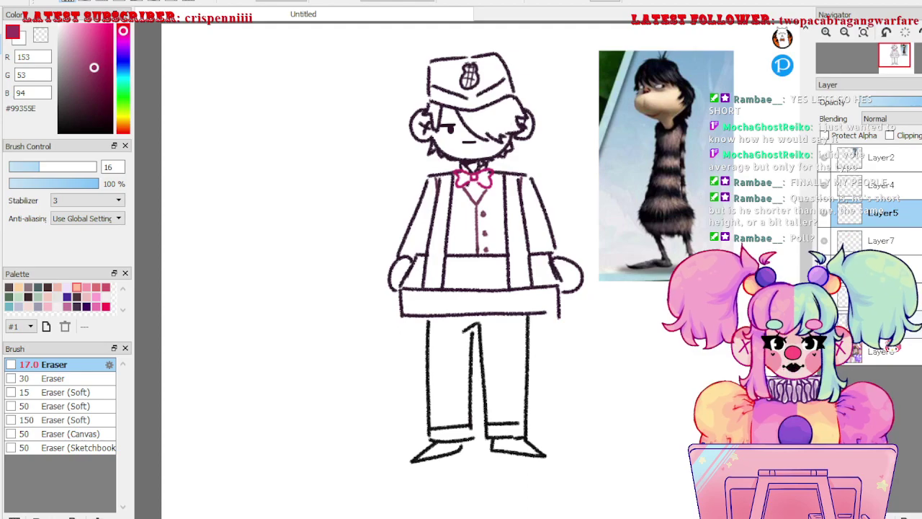
{"action": "left_click", "coordinate": [894, 326]}
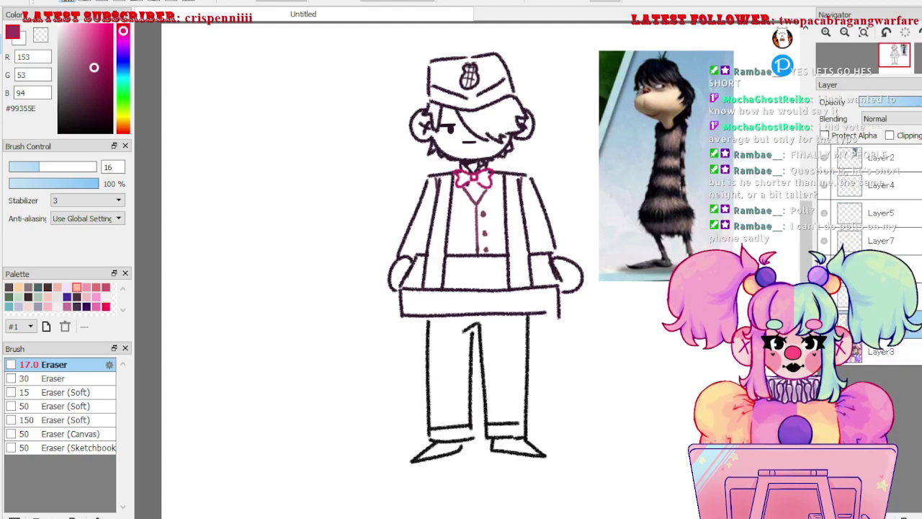
{"action": "left_click_drag", "start_coordinate": [891, 364], "coordinate": [884, 360]}
{"action": "left_click", "coordinate": [892, 516]}
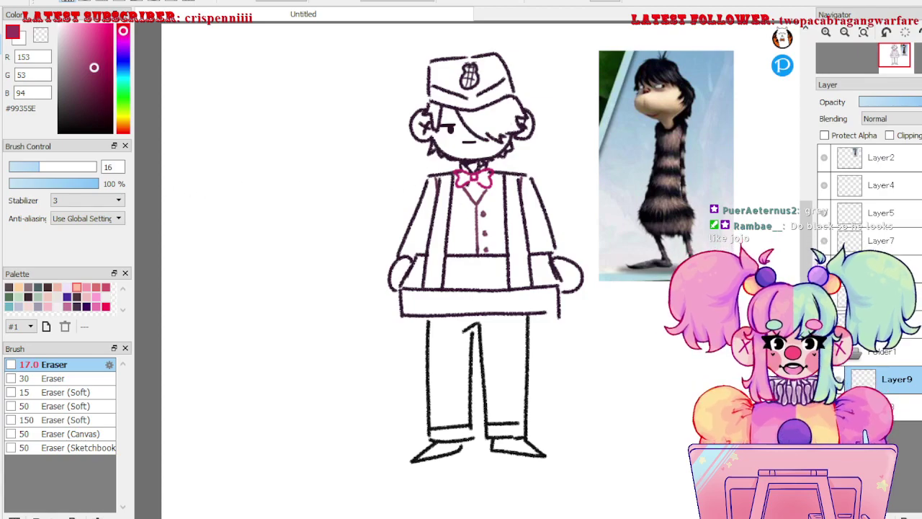
- Try a hair stroke with the Pen at size 14.2 in dark purple #34283C, and undo it
{"action": "left_click", "coordinate": [76, 307]}
{"action": "key", "text": "n"}
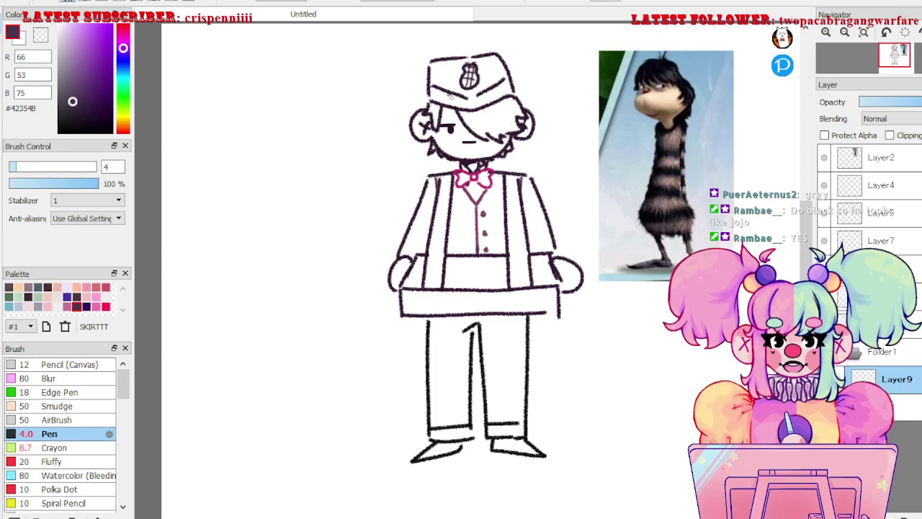
{"action": "left_click", "coordinate": [76, 108]}
{"action": "left_click", "coordinate": [34, 166]}
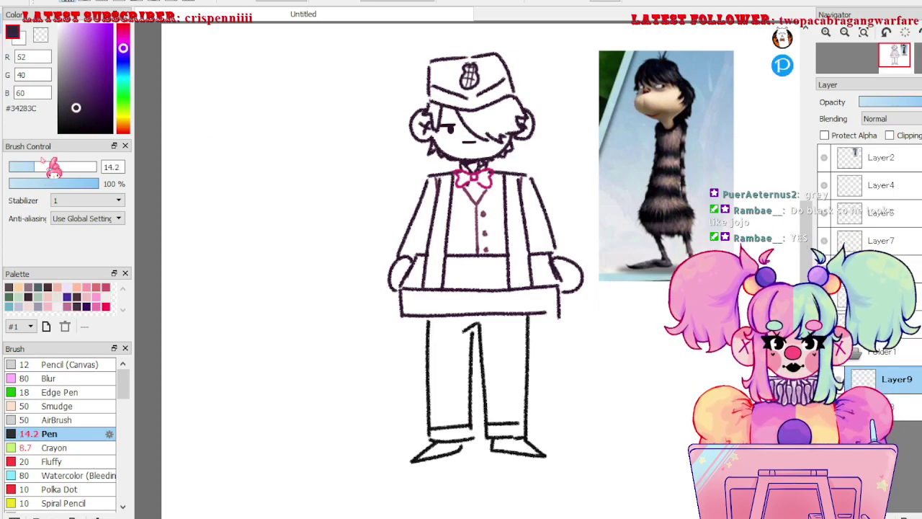
{"action": "mouse_move", "coordinate": [431, 109]}
{"action": "left_mouse_down"}
{"action": "mouse_move", "coordinate": [438, 121]}
{"action": "mouse_move", "coordinate": [433, 103]}
{"action": "left_mouse_up"}
{"action": "key", "text": "ctrl+z"}
- Merge the sketch layers above Layer8 down into it, starting from the topmost layer
{"action": "left_click", "coordinate": [887, 186]}
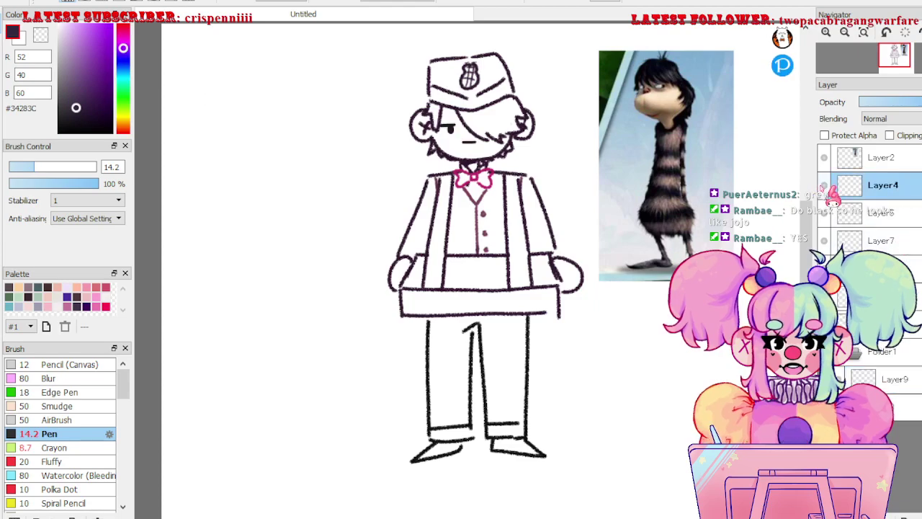
{"action": "left_click", "coordinate": [884, 157]}
{"action": "key", "text": "ctrl+e"}
{"action": "key", "text": "ctrl+e"}
{"action": "key", "text": "ctrl+e"}
{"action": "key", "text": "ctrl+e"}
{"action": "key", "text": "ctrl+e"}
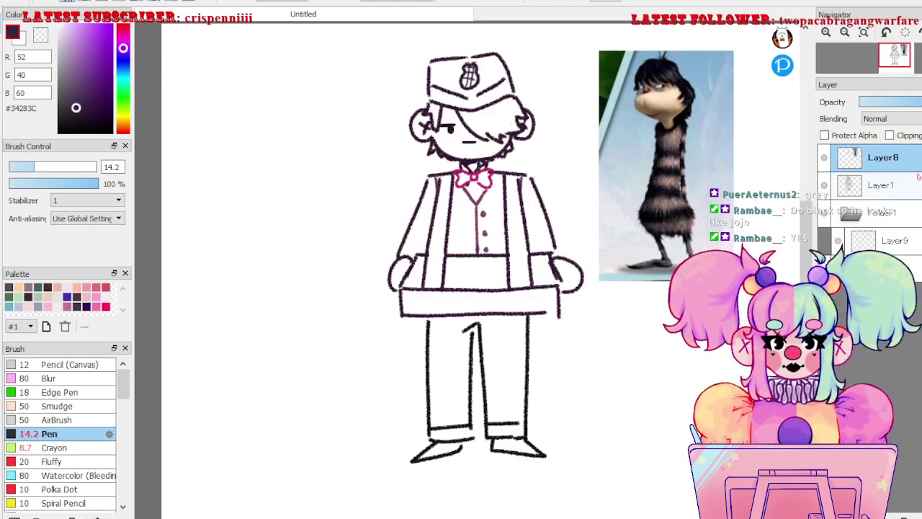
- Protect the alpha of Layer8 and recolour its bow tie lines black (#000000) with the Pen at size 143
{"action": "left_click", "coordinate": [867, 131]}
{"action": "left_click_drag", "start_coordinate": [83, 109], "coordinate": [55, 214]}
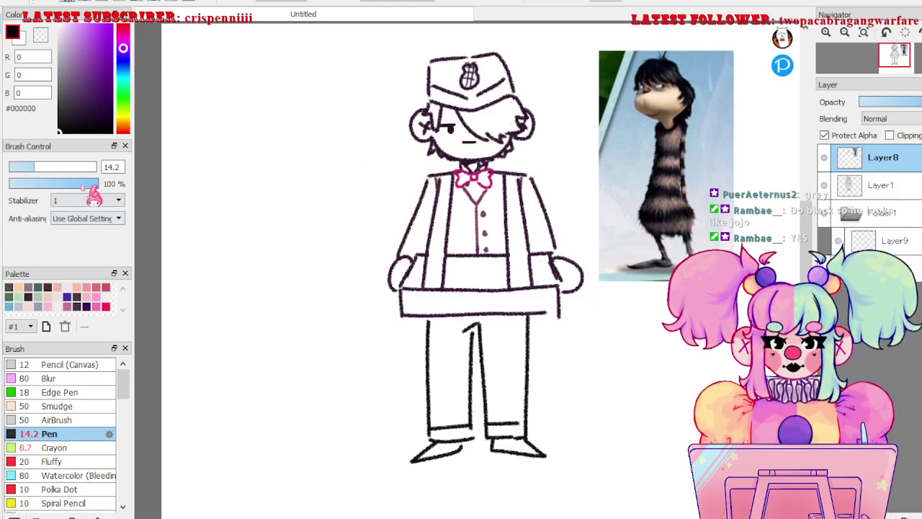
{"action": "left_click_drag", "start_coordinate": [59, 171], "coordinate": [100, 165]}
{"action": "mouse_move", "coordinate": [560, 41]}
{"action": "left_mouse_down"}
{"action": "mouse_move", "coordinate": [579, 99]}
{"action": "mouse_move", "coordinate": [526, 182]}
{"action": "left_mouse_up"}
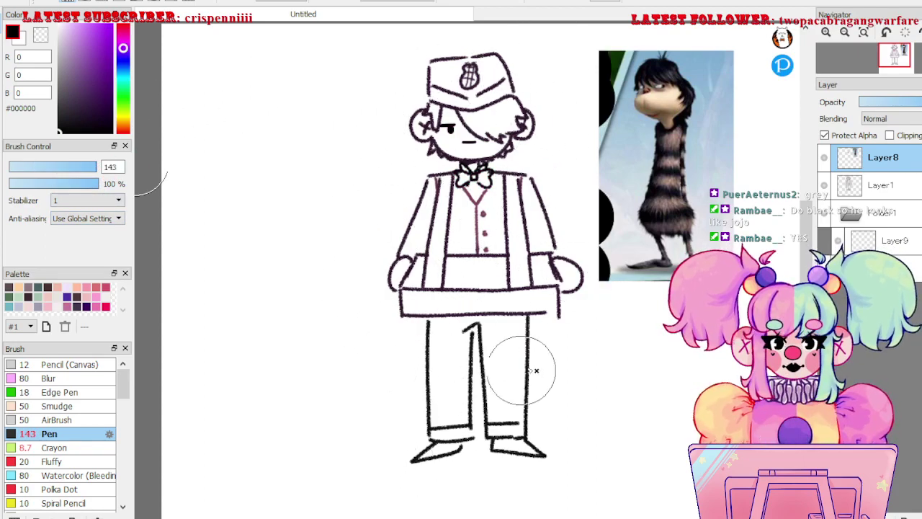
- Merge Layer8 into Layer1, protect its alpha and paint the remaining coloured lines of the figure black
{"action": "key", "text": "ctrl+e"}
{"action": "mouse_move", "coordinate": [484, 119]}
{"action": "left_mouse_down"}
{"action": "mouse_move", "coordinate": [426, 236]}
{"action": "mouse_move", "coordinate": [514, 263]}
{"action": "left_mouse_up"}
{"action": "key", "text": "ctrl+z"}
{"action": "left_click", "coordinate": [849, 135]}
{"action": "mouse_move", "coordinate": [607, 107]}
{"action": "left_mouse_down"}
{"action": "mouse_move", "coordinate": [444, 126]}
{"action": "mouse_move", "coordinate": [408, 346]}
{"action": "mouse_move", "coordinate": [566, 309]}
{"action": "left_mouse_up"}
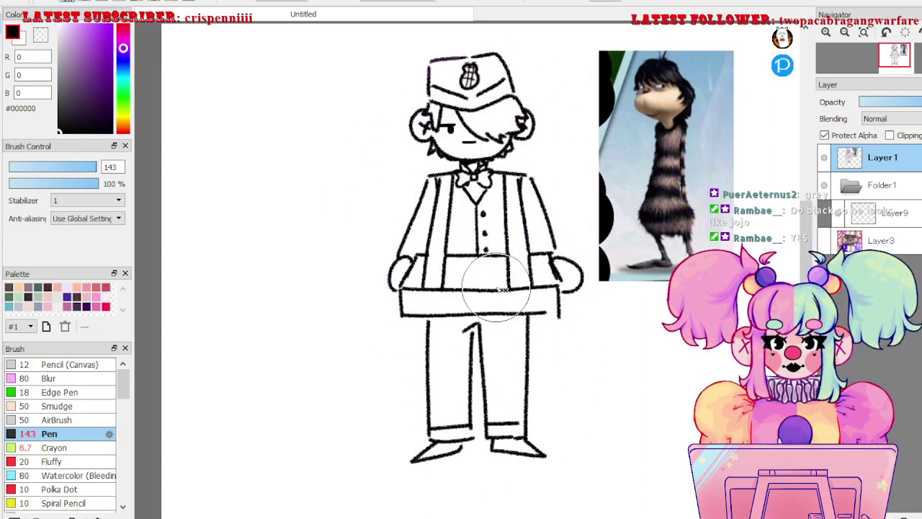
- Fill the hair on Layer9 with dark purple #322534 using the Pen at size 15
{"action": "left_click", "coordinate": [912, 219]}
{"action": "left_click", "coordinate": [77, 306]}
{"action": "left_click_drag", "start_coordinate": [72, 171], "coordinate": [46, 179]}
{"action": "left_click_drag", "start_coordinate": [425, 115], "coordinate": [438, 107]}
{"action": "left_click", "coordinate": [73, 111]}
{"action": "mouse_move", "coordinate": [431, 109]}
{"action": "left_mouse_down"}
{"action": "mouse_move", "coordinate": [436, 125]}
{"action": "mouse_move", "coordinate": [482, 113]}
{"action": "mouse_move", "coordinate": [476, 128]}
{"action": "mouse_move", "coordinate": [480, 122]}
{"action": "mouse_move", "coordinate": [485, 136]}
{"action": "mouse_move", "coordinate": [519, 124]}
{"action": "mouse_move", "coordinate": [516, 102]}
{"action": "mouse_move", "coordinate": [496, 115]}
{"action": "mouse_move", "coordinate": [482, 114]}
{"action": "mouse_move", "coordinate": [489, 106]}
{"action": "left_mouse_up"}
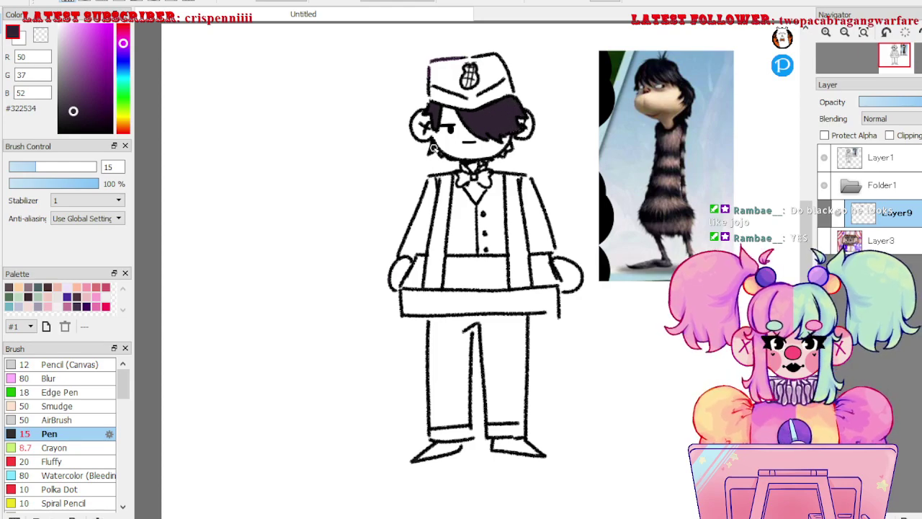
{"action": "left_click_drag", "start_coordinate": [508, 144], "coordinate": [509, 148]}
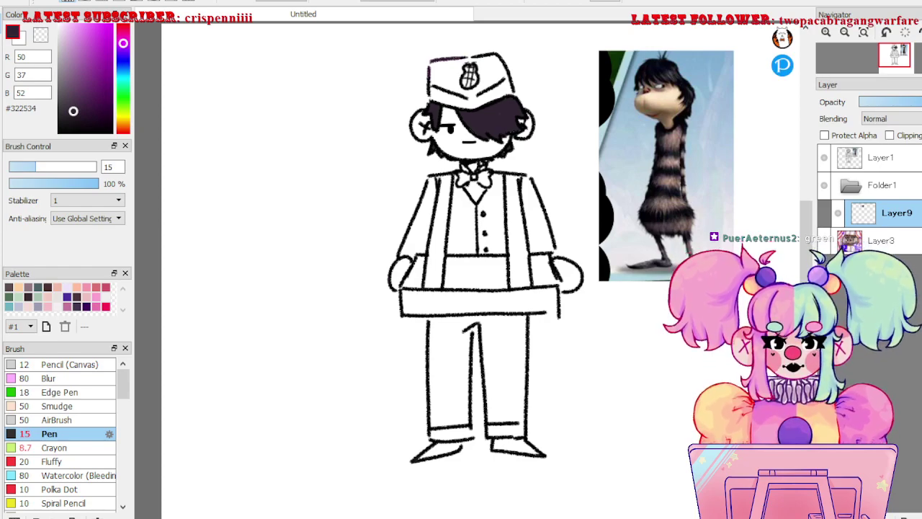
- Try the dark brown skin tones #43251B and #441F1B with test strokes, undoing each one
{"action": "left_click", "coordinate": [125, 41]}
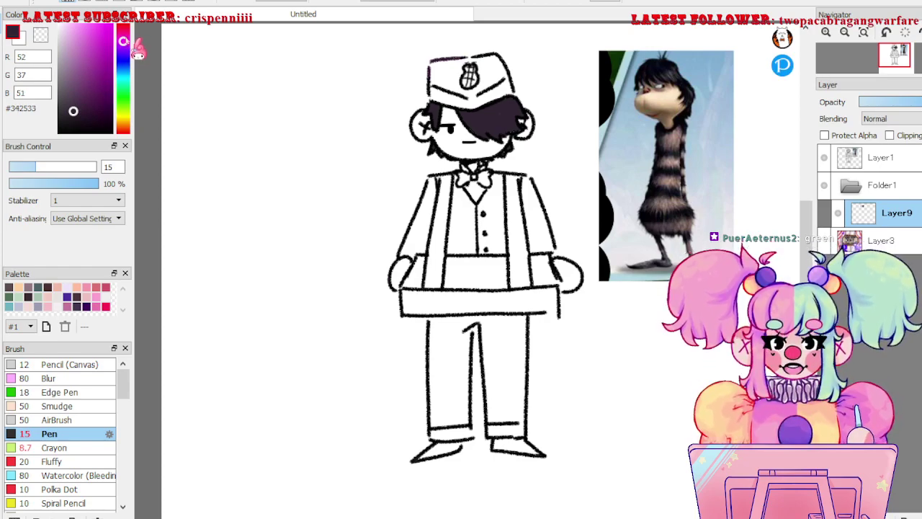
{"action": "left_click_drag", "start_coordinate": [125, 36], "coordinate": [126, 33]}
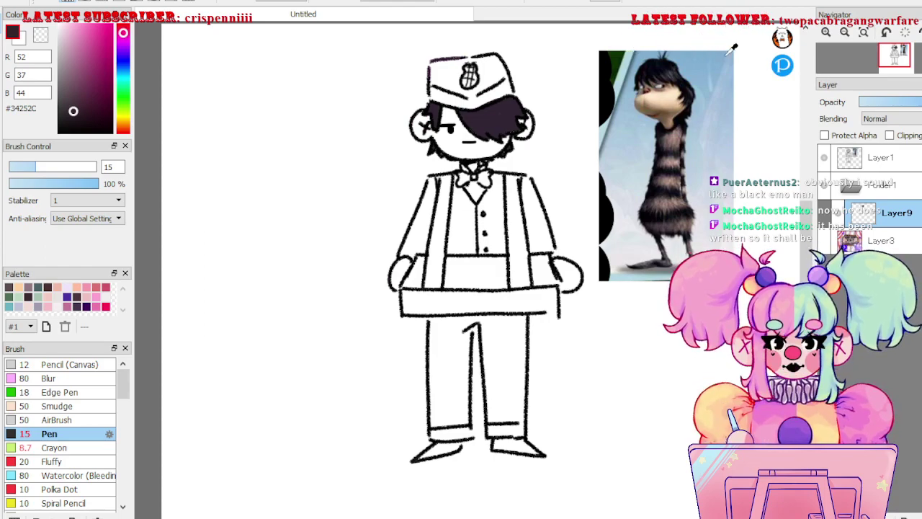
{"action": "left_click", "coordinate": [692, 55], "text": "alt"}
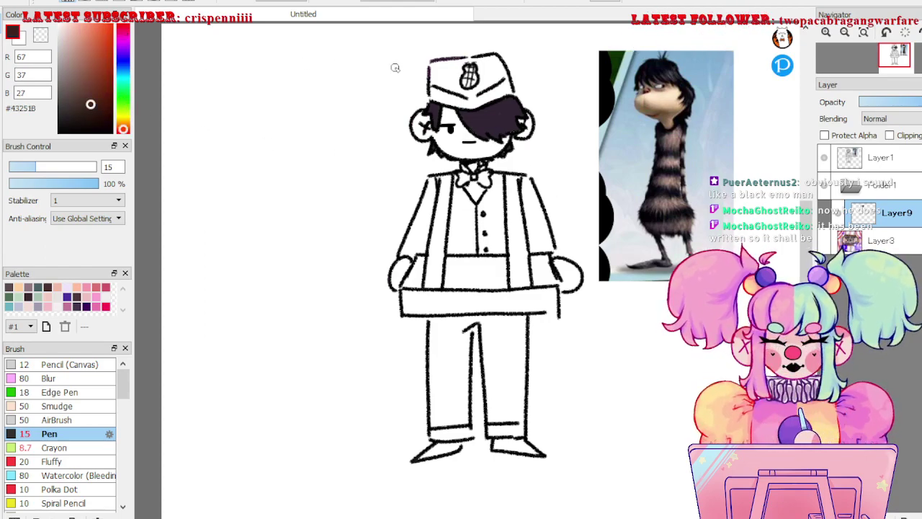
{"action": "left_click_drag", "start_coordinate": [388, 157], "coordinate": [381, 191]}
{"action": "key", "text": "ctrl+z"}
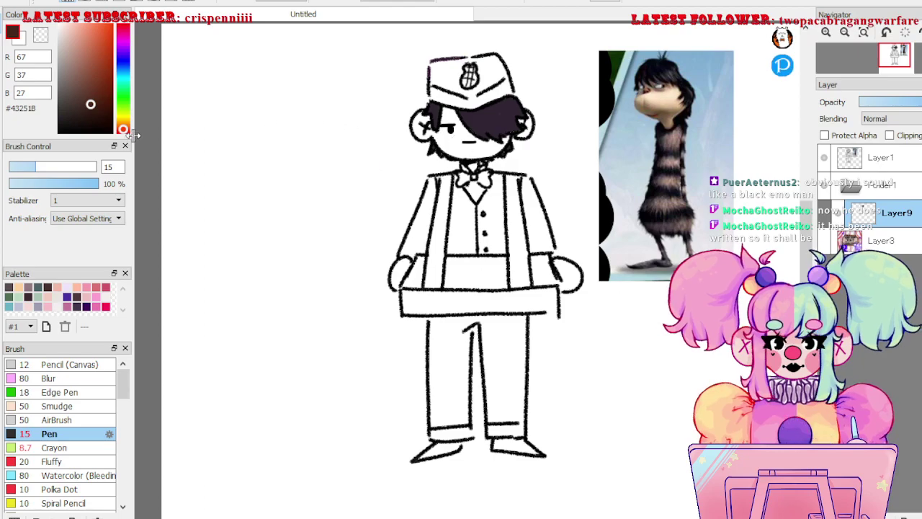
{"action": "left_click", "coordinate": [127, 132]}
{"action": "left_click_drag", "start_coordinate": [446, 136], "coordinate": [452, 165]}
{"action": "key", "text": "ctrl+z"}
- Try filling an ear with #441F1B, undo it and change the colour to #221018
{"action": "scroll", "coordinate": [453, 165], "scroll_direction": "up", "scroll_amount": 2}
{"action": "left_click_drag", "start_coordinate": [491, 121], "coordinate": [545, 237]}
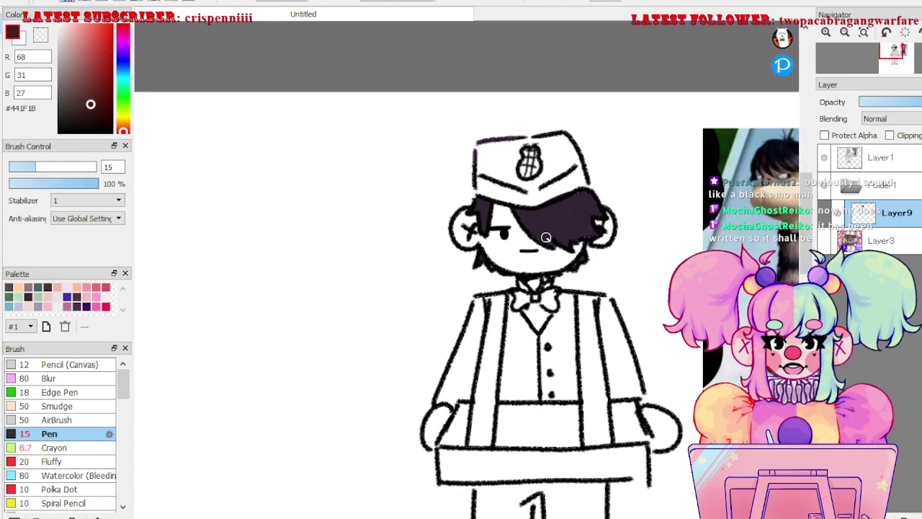
{"action": "mouse_move", "coordinate": [465, 225]}
{"action": "left_mouse_down"}
{"action": "mouse_move", "coordinate": [467, 237]}
{"action": "mouse_move", "coordinate": [461, 216]}
{"action": "mouse_move", "coordinate": [466, 230]}
{"action": "left_mouse_up"}
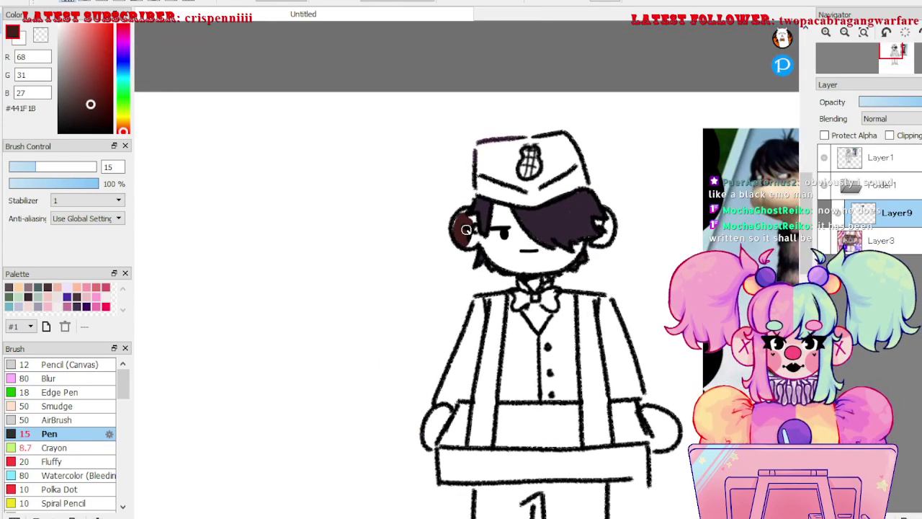
{"action": "key", "text": "ctrl+z"}
{"action": "key", "text": "ctrl+z"}
{"action": "key", "text": "ctrl+z"}
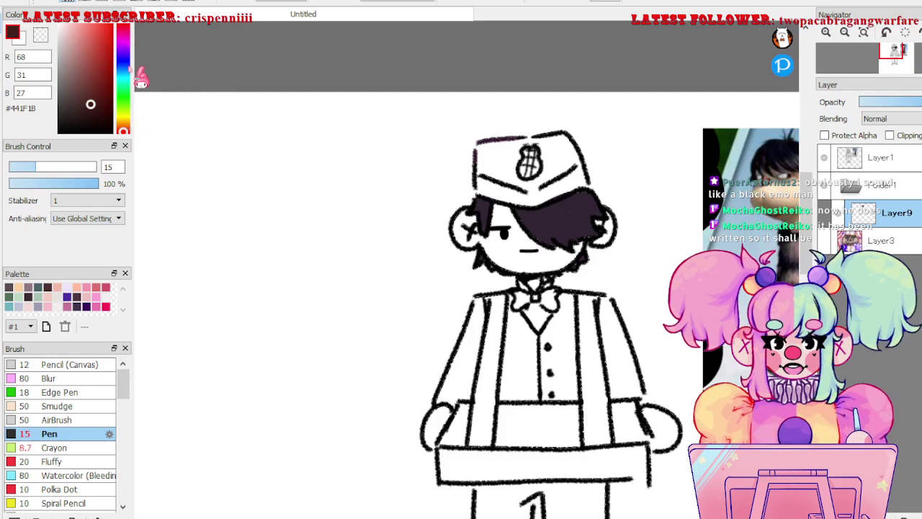
{"action": "left_click", "coordinate": [122, 32]}
{"action": "left_click", "coordinate": [82, 119]}
{"action": "left_click", "coordinate": [86, 119]}
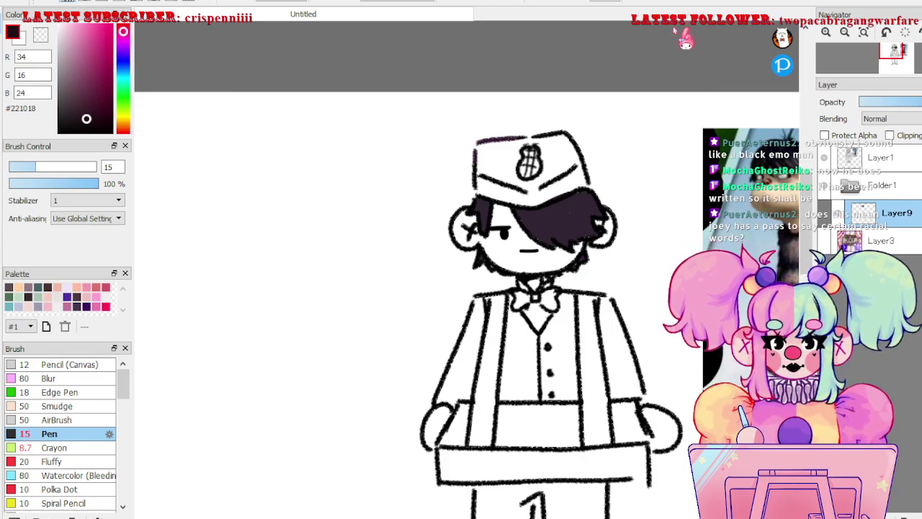
- Choose the reddish brown #5C2926 and fill both ears and the face with it
{"action": "left_click", "coordinate": [716, 84], "text": "alt"}
{"action": "mouse_move", "coordinate": [465, 220]}
{"action": "left_mouse_down"}
{"action": "mouse_move", "coordinate": [467, 237]}
{"action": "mouse_move", "coordinate": [462, 207]}
{"action": "mouse_move", "coordinate": [474, 225]}
{"action": "left_mouse_up"}
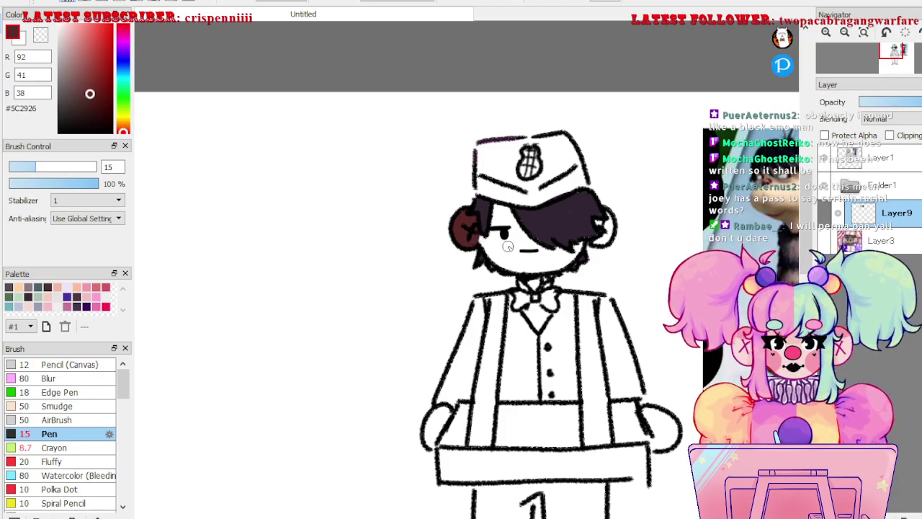
{"action": "mouse_move", "coordinate": [479, 240]}
{"action": "left_mouse_down"}
{"action": "mouse_move", "coordinate": [491, 253]}
{"action": "mouse_move", "coordinate": [495, 213]}
{"action": "mouse_move", "coordinate": [504, 210]}
{"action": "mouse_move", "coordinate": [497, 261]}
{"action": "mouse_move", "coordinate": [497, 208]}
{"action": "mouse_move", "coordinate": [515, 267]}
{"action": "mouse_move", "coordinate": [524, 270]}
{"action": "mouse_move", "coordinate": [512, 217]}
{"action": "mouse_move", "coordinate": [524, 245]}
{"action": "mouse_move", "coordinate": [536, 248]}
{"action": "mouse_move", "coordinate": [529, 243]}
{"action": "mouse_move", "coordinate": [528, 256]}
{"action": "mouse_move", "coordinate": [552, 271]}
{"action": "mouse_move", "coordinate": [555, 253]}
{"action": "mouse_move", "coordinate": [568, 264]}
{"action": "mouse_move", "coordinate": [579, 246]}
{"action": "mouse_move", "coordinate": [605, 238]}
{"action": "mouse_move", "coordinate": [609, 223]}
{"action": "left_mouse_up"}
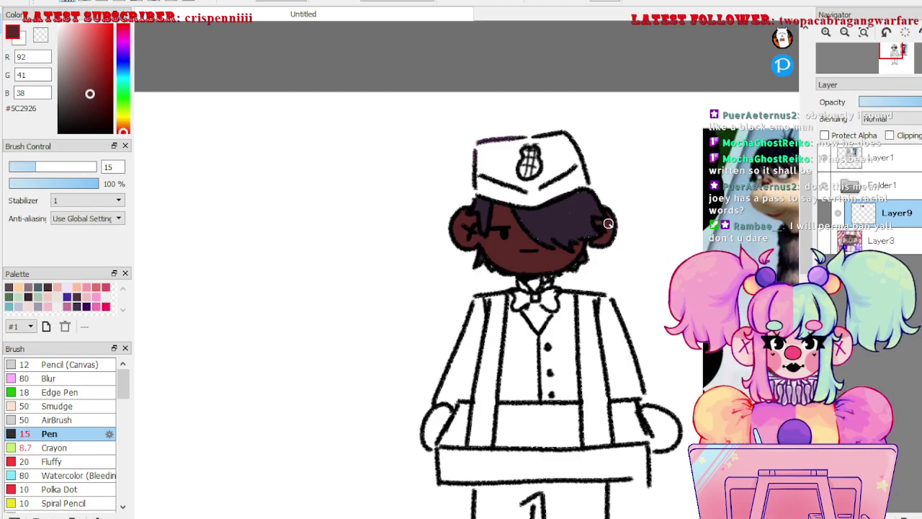
- Fill the neck and both hands with the same reddish brown #5C2926
{"action": "scroll", "coordinate": [613, 301], "scroll_direction": "down", "scroll_amount": 2}
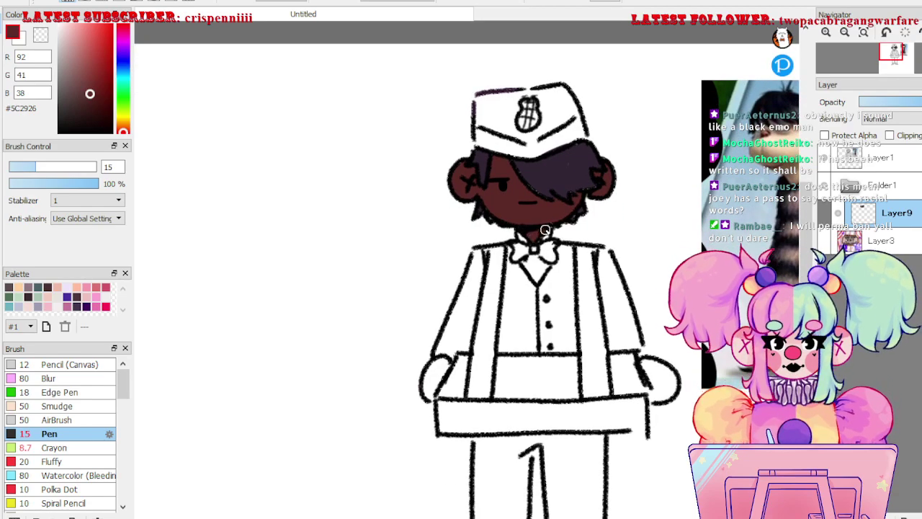
{"action": "scroll", "coordinate": [578, 300], "scroll_direction": "down", "scroll_amount": 3}
{"action": "scroll", "coordinate": [569, 297], "scroll_direction": "down", "scroll_amount": 2}
{"action": "scroll", "coordinate": [475, 294], "scroll_direction": "up", "scroll_amount": 1}
{"action": "mouse_move", "coordinate": [497, 287]}
{"action": "left_mouse_down"}
{"action": "mouse_move", "coordinate": [491, 306]}
{"action": "mouse_move", "coordinate": [495, 295]}
{"action": "left_mouse_up"}
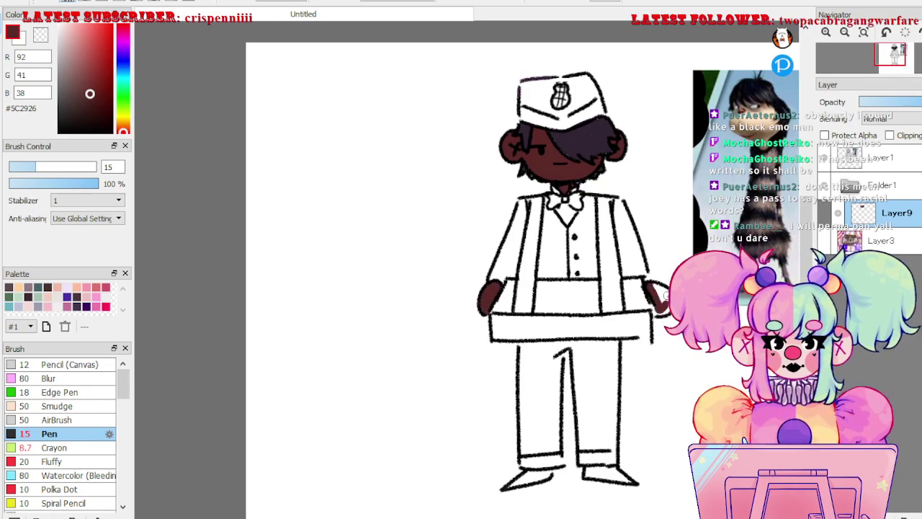
{"action": "left_click_drag", "start_coordinate": [651, 283], "coordinate": [662, 296]}
{"action": "key", "text": "e"}
{"action": "key", "text": "b"}
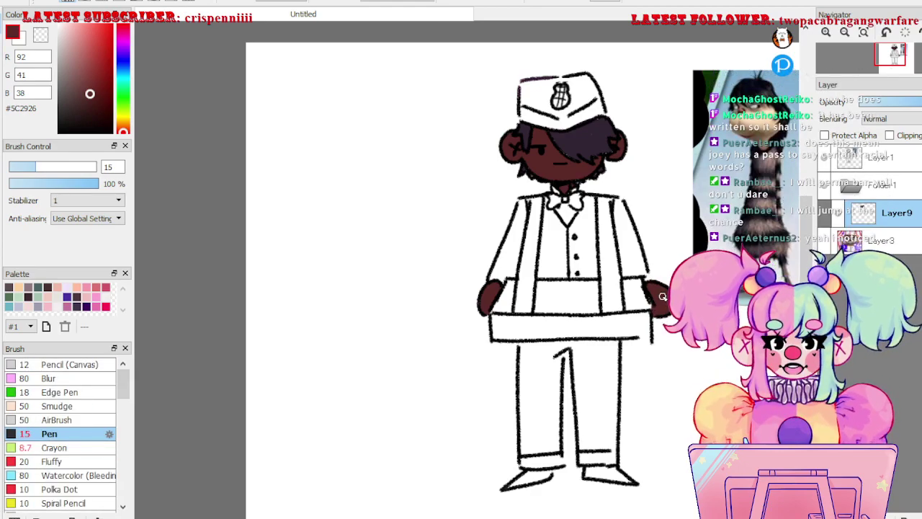
{"action": "mouse_move", "coordinate": [620, 350]}
{"action": "left_mouse_down"}
{"action": "mouse_move", "coordinate": [576, 417]}
{"action": "mouse_move", "coordinate": [563, 411]}
{"action": "left_mouse_up"}
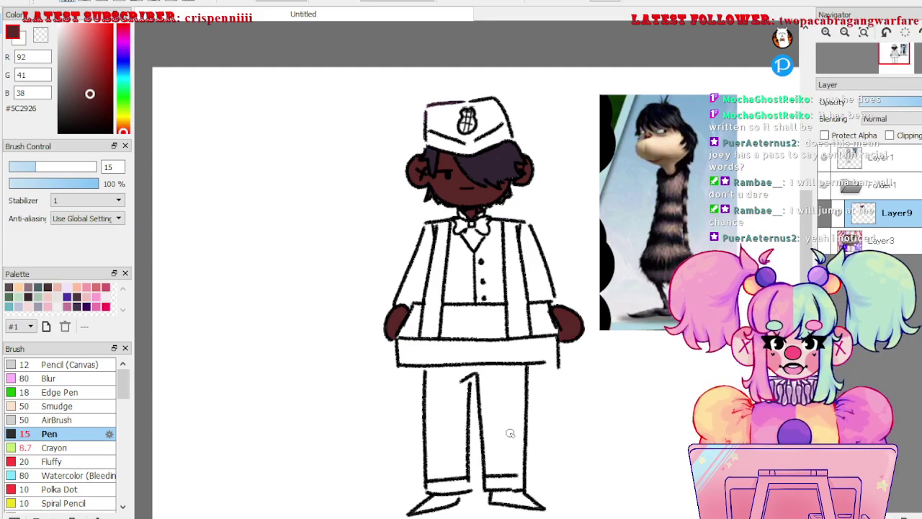
- Sample the skin colour and darken it to near-black #110D0D, undoing the test stroke on the fringe
{"action": "left_click", "coordinate": [491, 167], "text": "alt"}
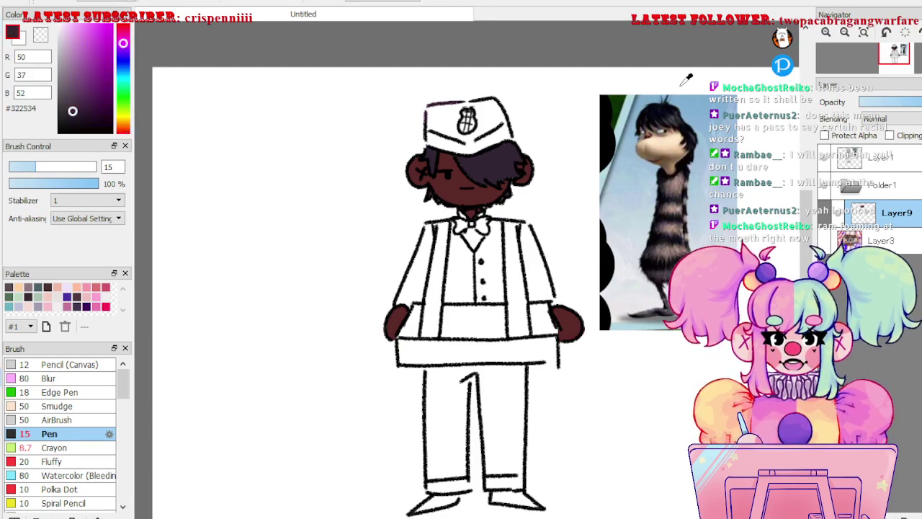
{"action": "left_click", "coordinate": [681, 85], "text": "alt"}
{"action": "left_click", "coordinate": [100, 129]}
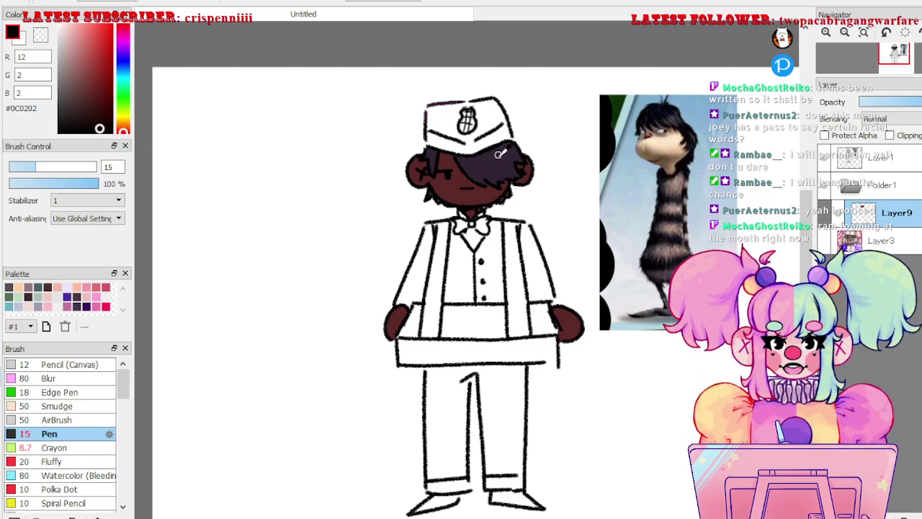
{"action": "left_click", "coordinate": [462, 179], "text": "alt"}
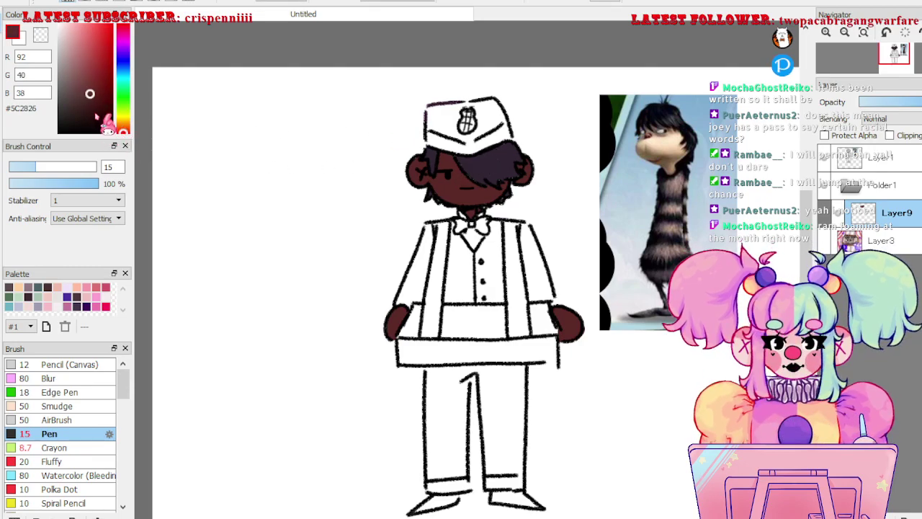
{"action": "left_click", "coordinate": [80, 119]}
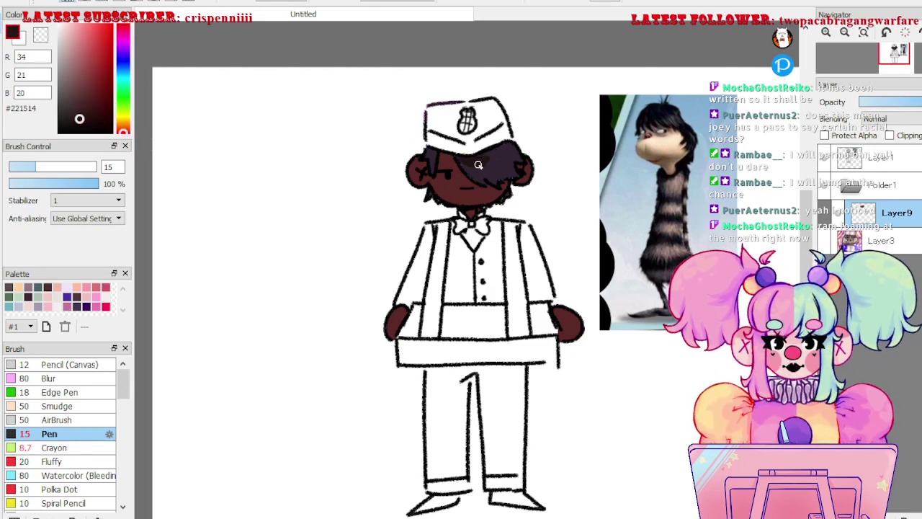
{"action": "left_click", "coordinate": [72, 126]}
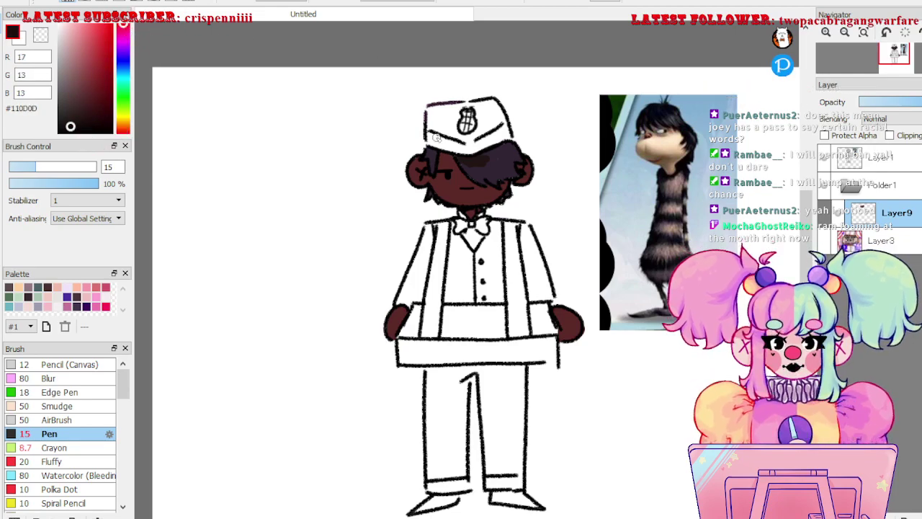
{"action": "key", "text": "ctrl+z"}
- Repaint the hair in near-black #110D0D and undo the extra stroke on the hand
{"action": "mouse_move", "coordinate": [466, 157]}
{"action": "left_mouse_down"}
{"action": "mouse_move", "coordinate": [497, 185]}
{"action": "mouse_move", "coordinate": [510, 163]}
{"action": "mouse_move", "coordinate": [530, 176]}
{"action": "mouse_move", "coordinate": [514, 166]}
{"action": "mouse_move", "coordinate": [522, 161]}
{"action": "mouse_move", "coordinate": [509, 143]}
{"action": "mouse_move", "coordinate": [495, 166]}
{"action": "mouse_move", "coordinate": [504, 169]}
{"action": "mouse_move", "coordinate": [514, 159]}
{"action": "mouse_move", "coordinate": [505, 152]}
{"action": "mouse_move", "coordinate": [478, 156]}
{"action": "mouse_move", "coordinate": [503, 137]}
{"action": "mouse_move", "coordinate": [436, 168]}
{"action": "left_mouse_up"}
{"action": "right_click", "coordinate": [529, 172]}
{"action": "right_click", "coordinate": [515, 165]}
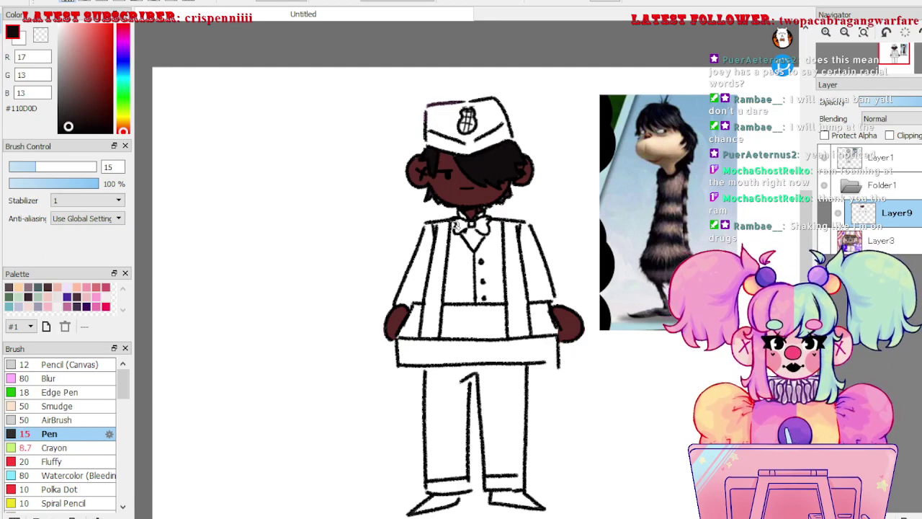
{"action": "left_click_drag", "start_coordinate": [402, 312], "coordinate": [400, 320]}
{"action": "key", "text": "ctrl+z"}
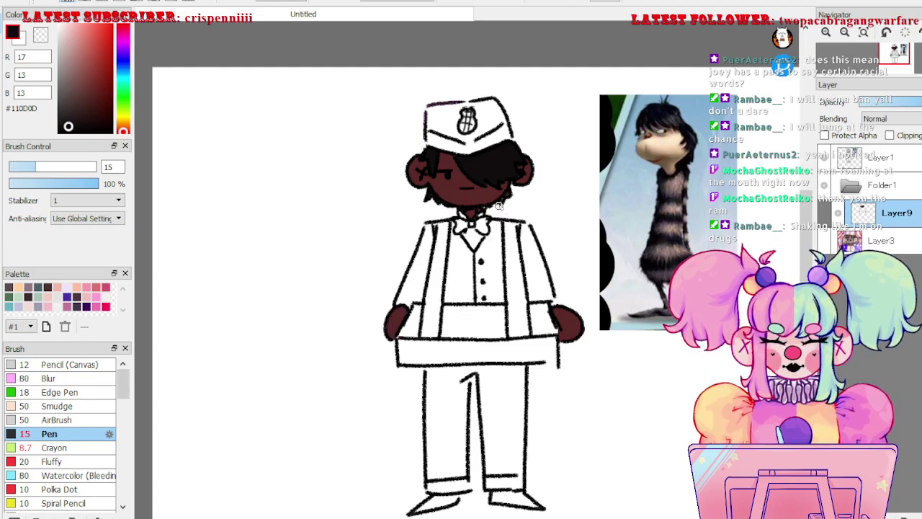
- Select around the reference picture on Layer1, delete it, clear the selection and return to Layer9
{"action": "scroll", "coordinate": [542, 390], "scroll_direction": "down", "scroll_amount": 2}
{"action": "scroll", "coordinate": [549, 385], "scroll_direction": "up", "scroll_amount": 1}
{"action": "left_click_drag", "start_coordinate": [550, 381], "coordinate": [540, 368]}
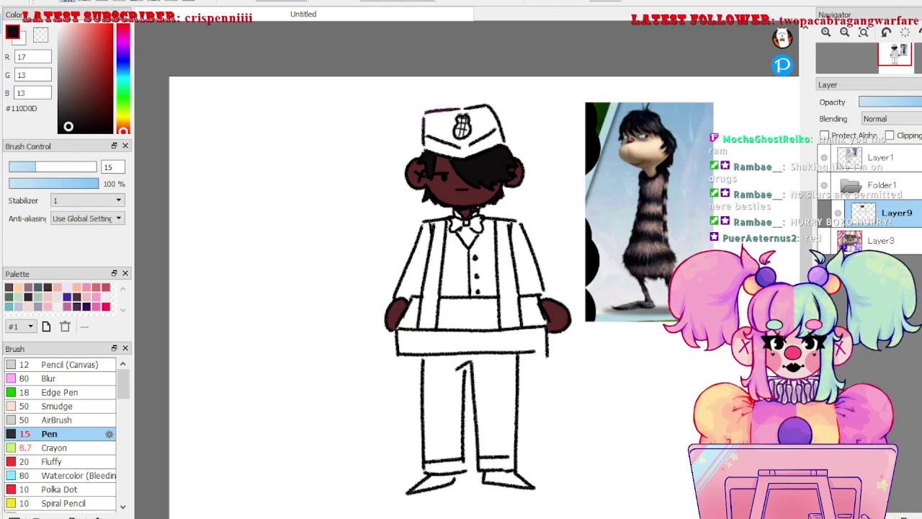
{"action": "left_click", "coordinate": [882, 157]}
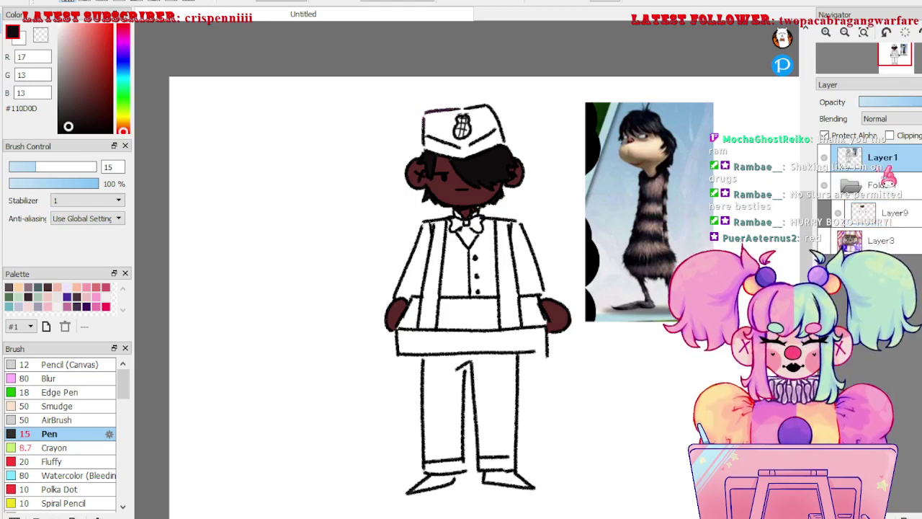
{"action": "mouse_move", "coordinate": [567, 75]}
{"action": "left_mouse_down"}
{"action": "mouse_move", "coordinate": [577, 273]}
{"action": "mouse_move", "coordinate": [667, 381]}
{"action": "mouse_move", "coordinate": [728, 72]}
{"action": "left_mouse_up"}
{"action": "key", "text": "Delete"}
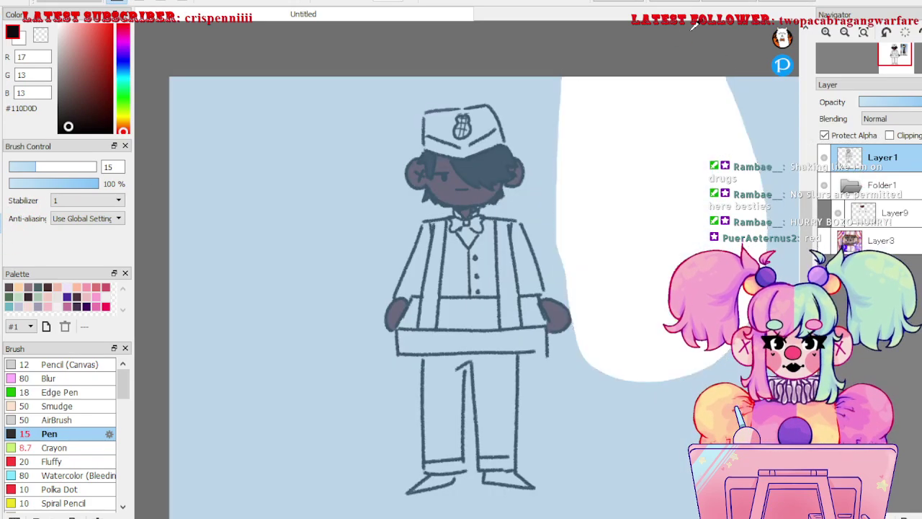
{"action": "key", "text": "ctrl+d"}
{"action": "left_click", "coordinate": [888, 213]}
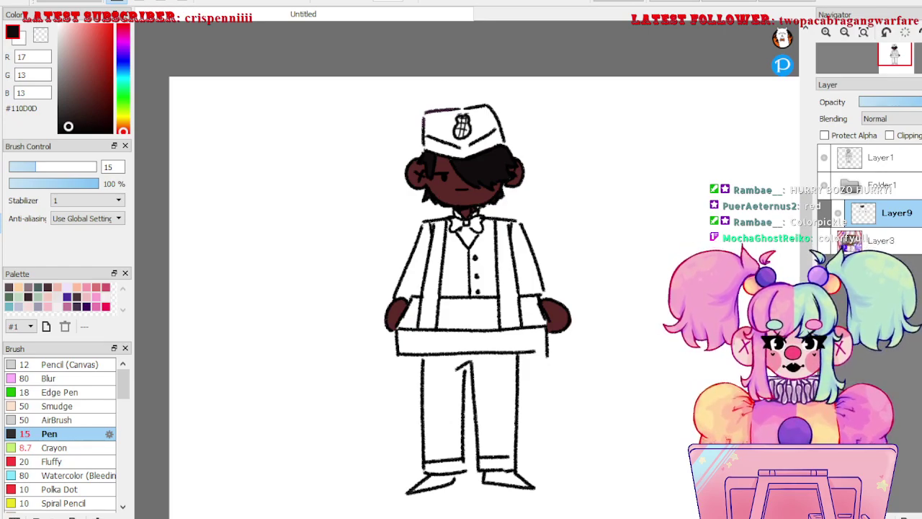
- Switch to the browser's random colour page, generate a colour and bring #EBAF72 back into the painting program as the brush colour
{"action": "key", "text": "alt+Tab"}
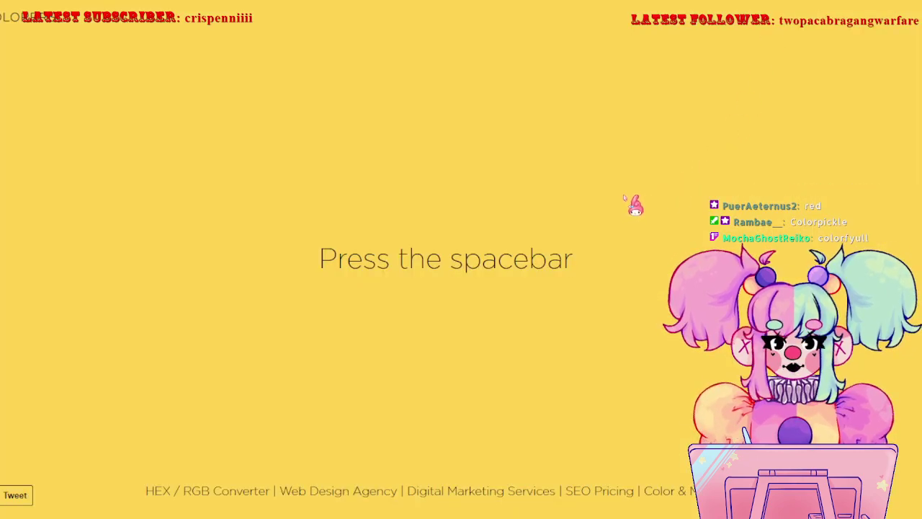
{"action": "key", "text": "space"}
{"action": "left_click_drag", "start_coordinate": [513, 268], "coordinate": [386, 267]}
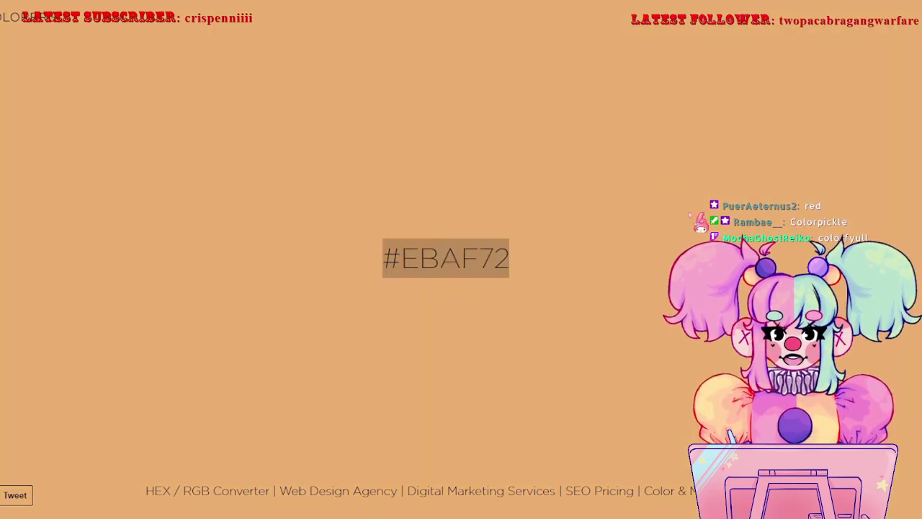
{"action": "key", "text": "alt+Tab"}
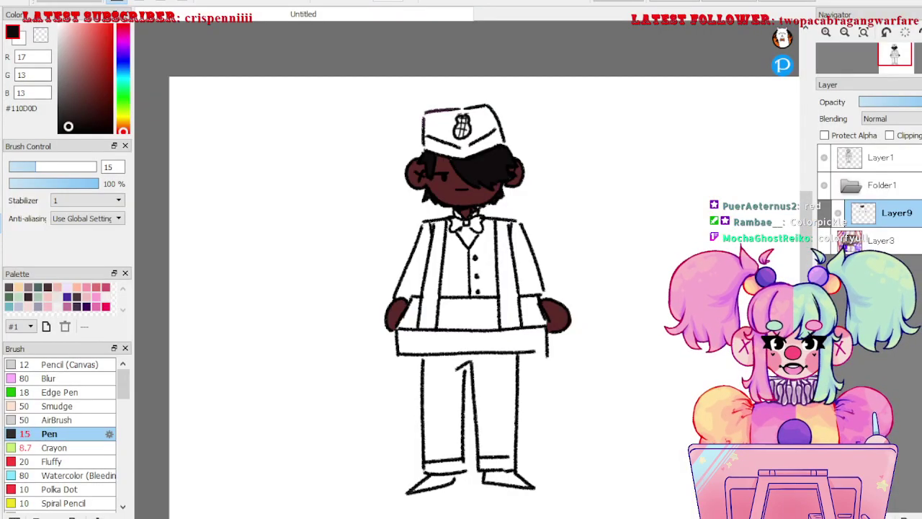
{"action": "left_click", "coordinate": [56, 151]}
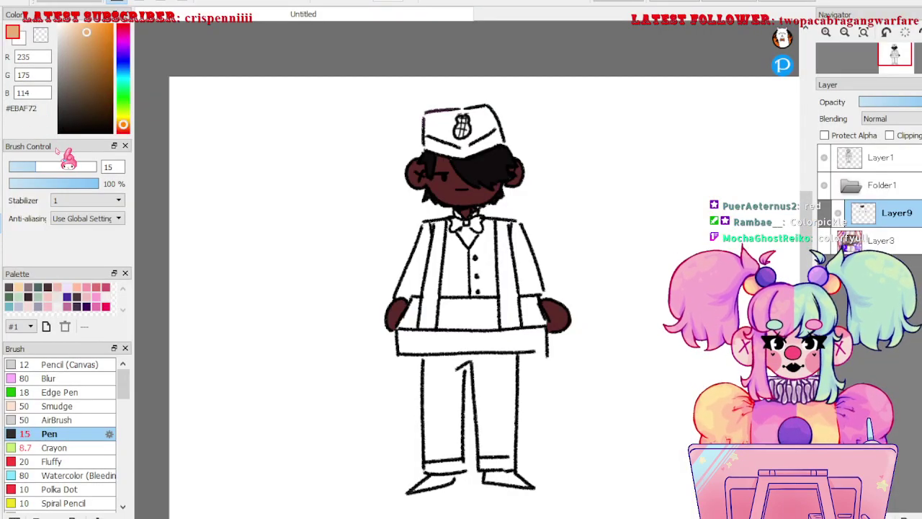
- Add a new layer above Layer1 and paint the visible eye in #EBAF72 with the Pen at size 9.5
{"action": "left_click", "coordinate": [886, 157]}
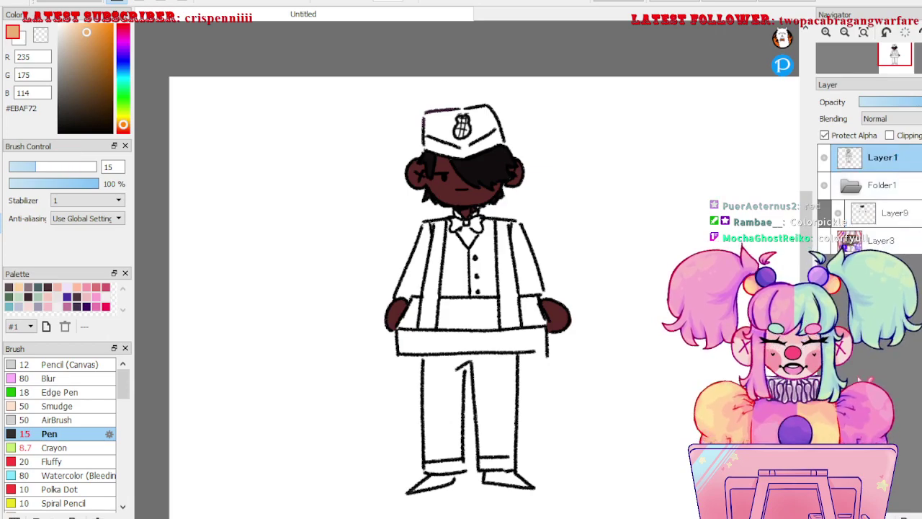
{"action": "left_click", "coordinate": [825, 516]}
{"action": "left_click_drag", "start_coordinate": [460, 196], "coordinate": [484, 265]}
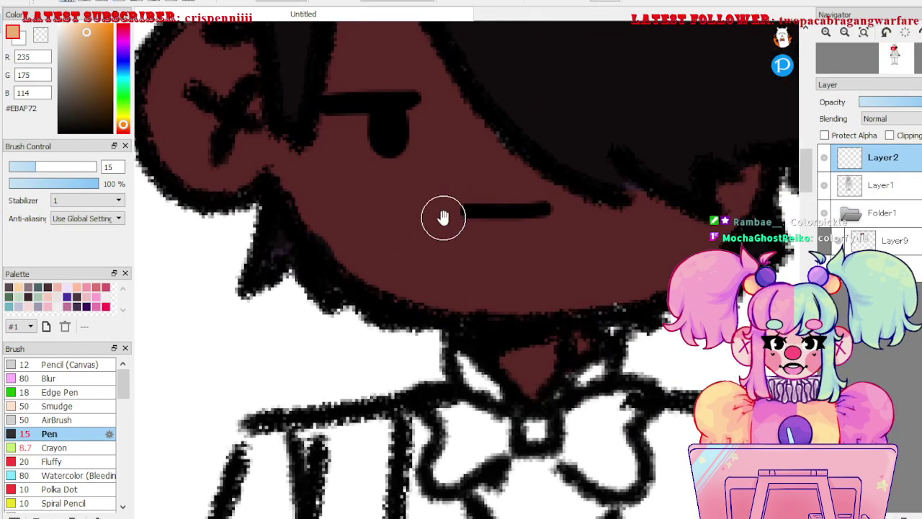
{"action": "left_click_drag", "start_coordinate": [442, 215], "coordinate": [497, 318]}
{"action": "left_click_drag", "start_coordinate": [38, 168], "coordinate": [29, 166]}
{"action": "left_click_drag", "start_coordinate": [451, 228], "coordinate": [448, 239]}
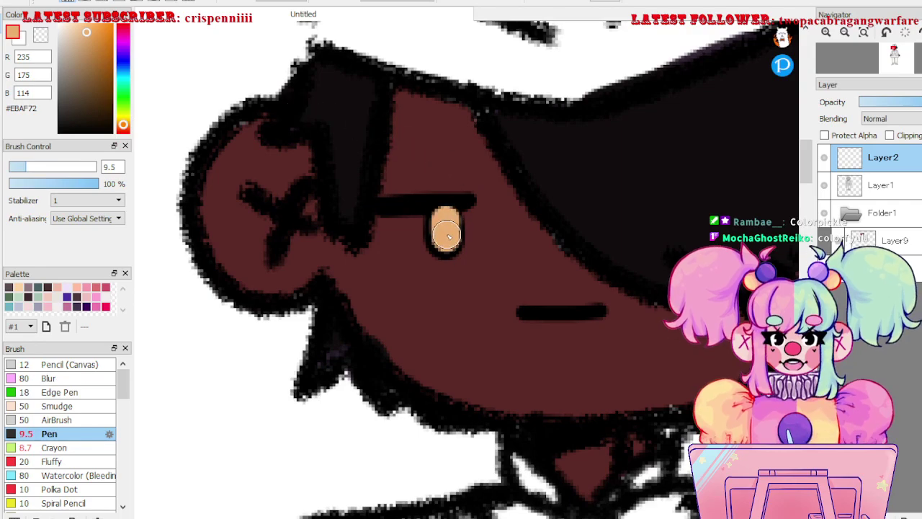
- Sample the black line colour and touch up the edges of the orange eye with the Pen at size 6.8
{"action": "scroll", "coordinate": [519, 305], "scroll_direction": "down", "scroll_amount": 4}
{"action": "scroll", "coordinate": [521, 294], "scroll_direction": "up", "scroll_amount": 2}
{"action": "scroll", "coordinate": [522, 293], "scroll_direction": "up", "scroll_amount": 1}
{"action": "right_click", "coordinate": [487, 189]}
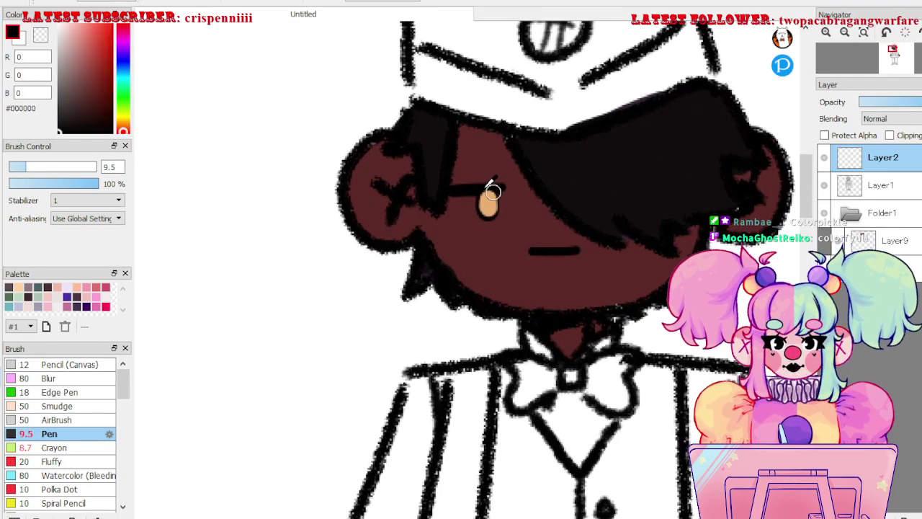
{"action": "left_click", "coordinate": [25, 167]}
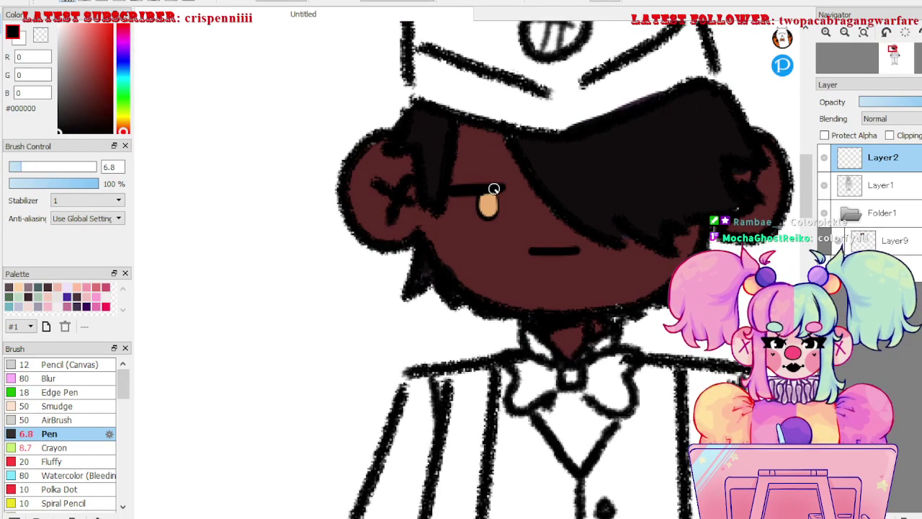
{"action": "scroll", "coordinate": [584, 289], "scroll_direction": "down", "scroll_amount": 3}
{"action": "scroll", "coordinate": [555, 317], "scroll_direction": "up", "scroll_amount": 3}
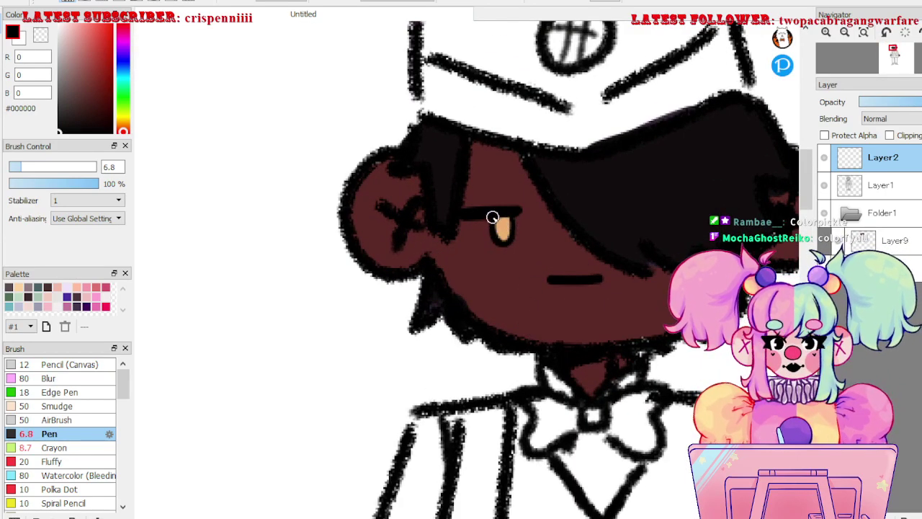
{"action": "scroll", "coordinate": [515, 214], "scroll_direction": "down", "scroll_amount": 3}
{"action": "scroll", "coordinate": [585, 316], "scroll_direction": "up", "scroll_amount": 1}
{"action": "scroll", "coordinate": [585, 315], "scroll_direction": "down", "scroll_amount": 2}
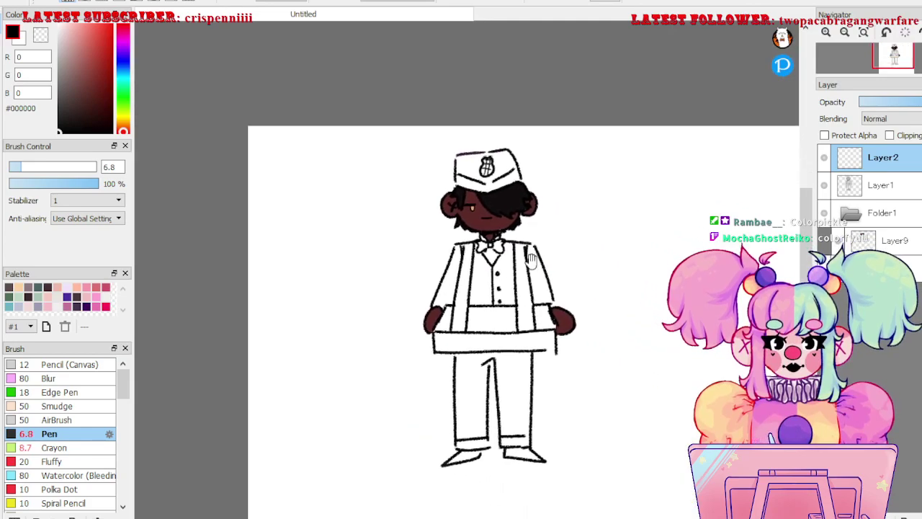
{"action": "scroll", "coordinate": [561, 309], "scroll_direction": "up", "scroll_amount": 1}
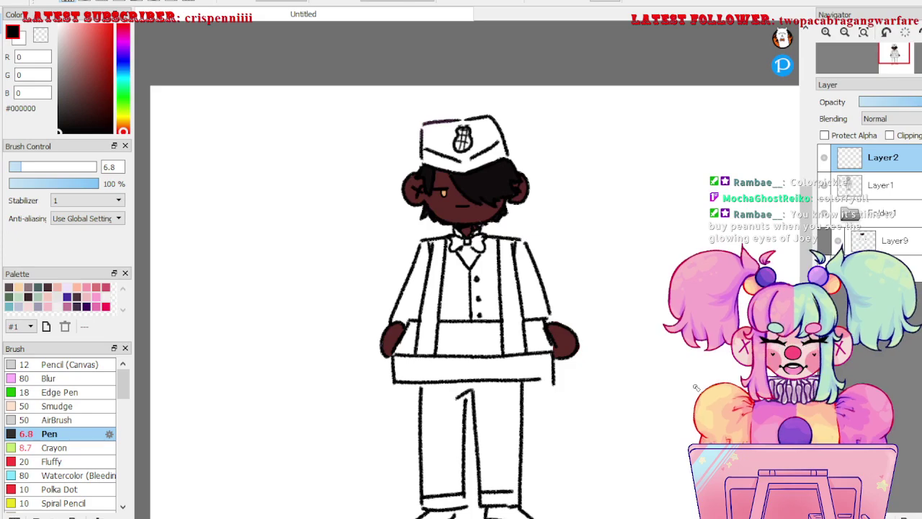
- Add a new layer in Folder1 for the clothing and choose the red #CC4949 with the Pen at size 11.9
{"action": "left_click_drag", "start_coordinate": [696, 387], "coordinate": [694, 329]}
{"action": "scroll", "coordinate": [665, 449], "scroll_direction": "down", "scroll_amount": 1}
{"action": "left_click_drag", "start_coordinate": [708, 419], "coordinate": [679, 429]}
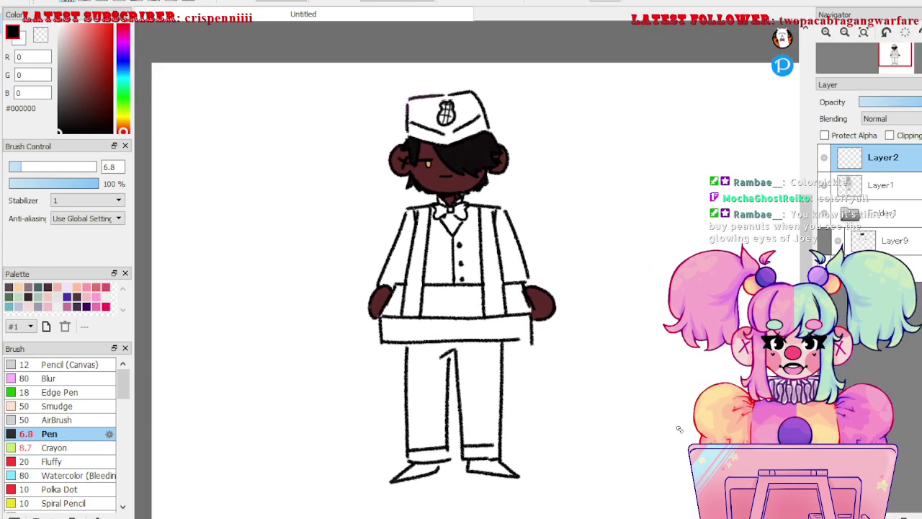
{"action": "left_click", "coordinate": [895, 240]}
{"action": "left_click", "coordinate": [825, 516]}
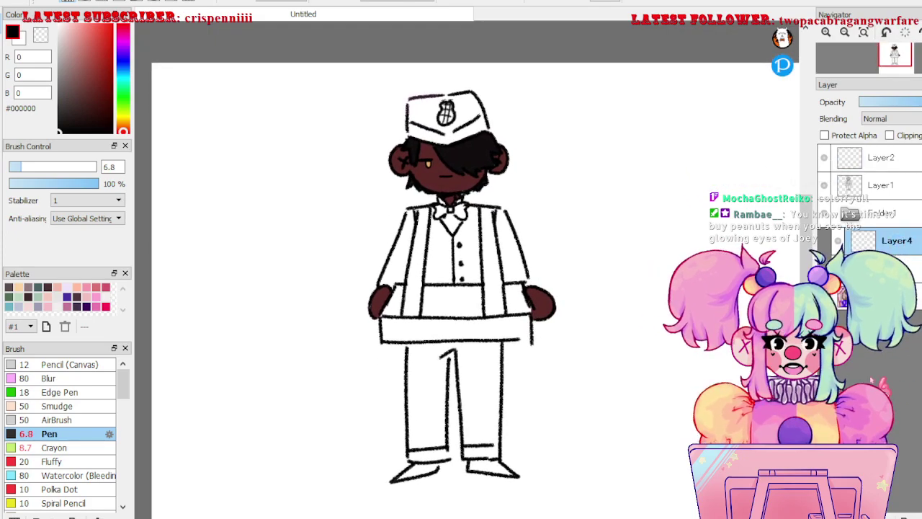
{"action": "left_click", "coordinate": [106, 287]}
{"action": "left_click", "coordinate": [94, 46]}
{"action": "left_click", "coordinate": [123, 26]}
{"action": "left_click_drag", "start_coordinate": [124, 27], "coordinate": [123, 23]}
{"action": "left_click", "coordinate": [30, 167]}
- Paint the first red vertical stripe along the vest's outer edge, undoing stray strokes, and resample #CC4949
{"action": "key", "text": "ctrl+plus"}
{"action": "key", "text": "ctrl+plus"}
{"action": "left_click_drag", "start_coordinate": [414, 179], "coordinate": [414, 293]}
{"action": "key", "text": "ctrl+z"}
{"action": "mouse_move", "coordinate": [415, 239]}
{"action": "left_mouse_down"}
{"action": "mouse_move", "coordinate": [413, 290]}
{"action": "mouse_move", "coordinate": [416, 206]}
{"action": "mouse_move", "coordinate": [414, 301]}
{"action": "left_mouse_up"}
{"action": "key", "text": "e"}
{"action": "key", "text": "b"}
{"action": "left_click_drag", "start_coordinate": [430, 202], "coordinate": [434, 289]}
{"action": "key", "text": "ctrl+z"}
{"action": "left_click", "coordinate": [418, 228], "text": "alt"}
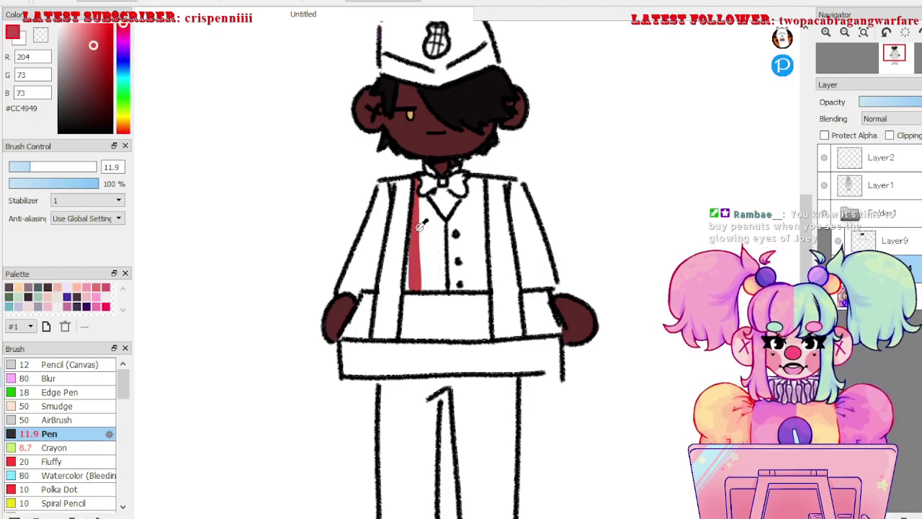
- Paint the remaining red #CC4949 vertical stripes across both halves of the vest
{"action": "mouse_move", "coordinate": [430, 197]}
{"action": "left_mouse_down"}
{"action": "mouse_move", "coordinate": [432, 289]}
{"action": "mouse_move", "coordinate": [430, 249]}
{"action": "left_mouse_up"}
{"action": "left_click_drag", "start_coordinate": [440, 287], "coordinate": [437, 257]}
{"action": "mouse_move", "coordinate": [427, 197]}
{"action": "left_mouse_down"}
{"action": "mouse_move", "coordinate": [456, 260]}
{"action": "mouse_move", "coordinate": [457, 292]}
{"action": "left_mouse_up"}
{"action": "left_click_drag", "start_coordinate": [455, 207], "coordinate": [459, 287]}
{"action": "left_click_drag", "start_coordinate": [468, 188], "coordinate": [473, 288]}
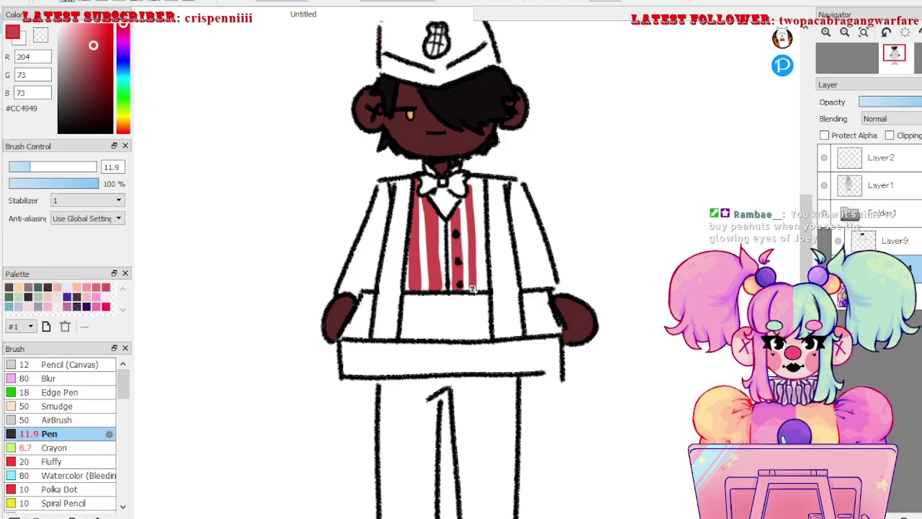
{"action": "left_click_drag", "start_coordinate": [469, 181], "coordinate": [479, 287]}
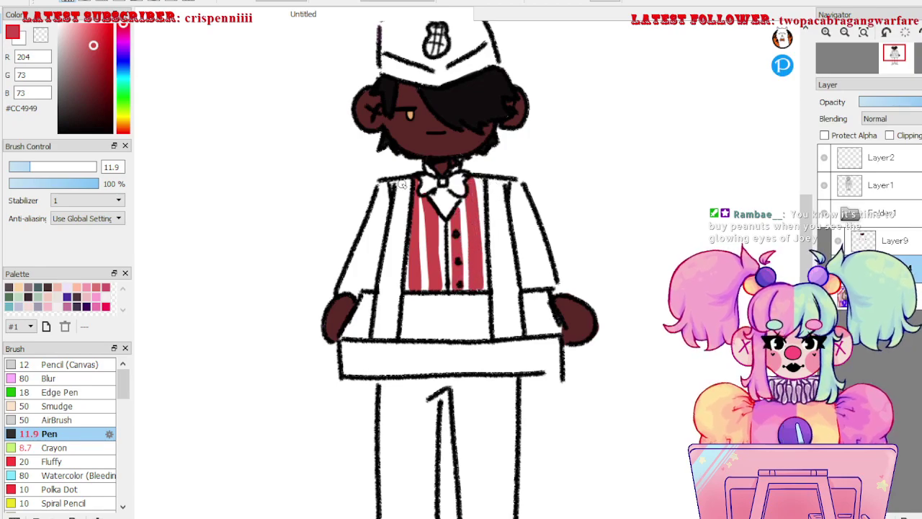
- Sample the near-black #110D0D from the hair, fill both trouser legs with it and erase the spill outside the outline
{"action": "left_click_drag", "start_coordinate": [497, 348], "coordinate": [515, 353]}
{"action": "left_click_drag", "start_coordinate": [508, 427], "coordinate": [540, 327]}
{"action": "left_click_drag", "start_coordinate": [447, 137], "coordinate": [429, 171]}
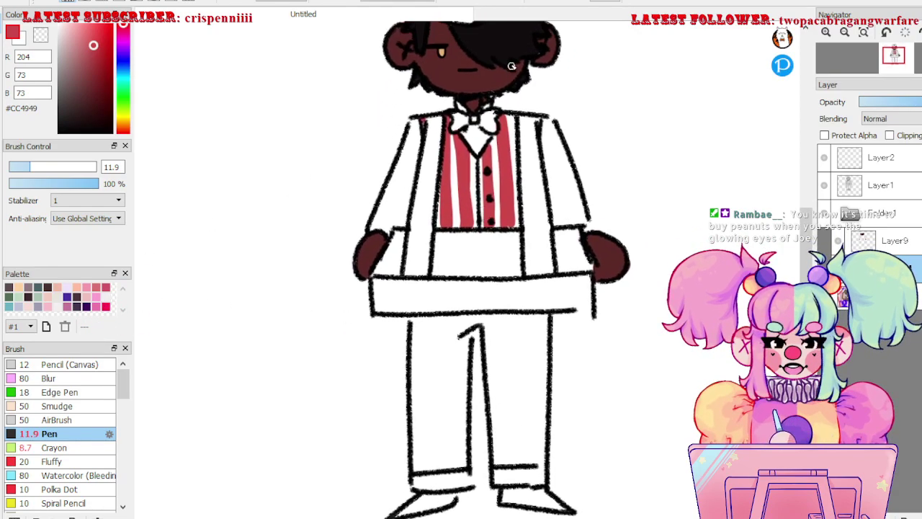
{"action": "left_click", "coordinate": [514, 72], "text": "alt"}
{"action": "left_click_drag", "start_coordinate": [543, 332], "coordinate": [560, 257]}
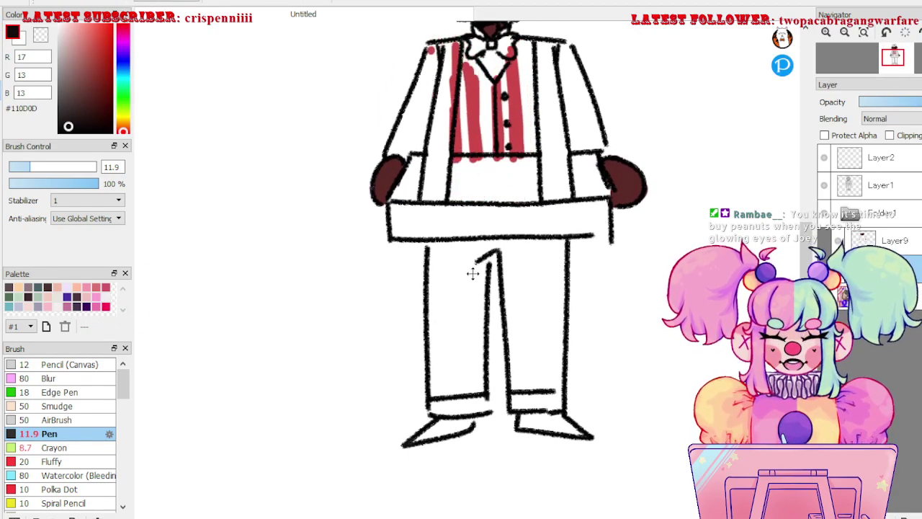
{"action": "mouse_move", "coordinate": [434, 249]}
{"action": "left_mouse_down"}
{"action": "mouse_move", "coordinate": [437, 279]}
{"action": "mouse_move", "coordinate": [434, 249]}
{"action": "mouse_move", "coordinate": [479, 257]}
{"action": "mouse_move", "coordinate": [476, 283]}
{"action": "mouse_move", "coordinate": [486, 248]}
{"action": "mouse_move", "coordinate": [451, 243]}
{"action": "mouse_move", "coordinate": [432, 318]}
{"action": "mouse_move", "coordinate": [436, 402]}
{"action": "mouse_move", "coordinate": [454, 408]}
{"action": "mouse_move", "coordinate": [440, 407]}
{"action": "mouse_move", "coordinate": [478, 407]}
{"action": "mouse_move", "coordinate": [479, 356]}
{"action": "mouse_move", "coordinate": [449, 332]}
{"action": "mouse_move", "coordinate": [448, 284]}
{"action": "mouse_move", "coordinate": [459, 256]}
{"action": "mouse_move", "coordinate": [481, 336]}
{"action": "mouse_move", "coordinate": [481, 245]}
{"action": "mouse_move", "coordinate": [507, 245]}
{"action": "mouse_move", "coordinate": [517, 404]}
{"action": "mouse_move", "coordinate": [556, 403]}
{"action": "mouse_move", "coordinate": [561, 254]}
{"action": "mouse_move", "coordinate": [503, 245]}
{"action": "mouse_move", "coordinate": [527, 256]}
{"action": "mouse_move", "coordinate": [513, 278]}
{"action": "mouse_move", "coordinate": [529, 379]}
{"action": "mouse_move", "coordinate": [554, 254]}
{"action": "mouse_move", "coordinate": [551, 301]}
{"action": "left_mouse_up"}
{"action": "left_click", "coordinate": [50, 166]}
{"action": "key", "text": "e"}
{"action": "left_click_drag", "start_coordinate": [575, 254], "coordinate": [575, 332]}
{"action": "key", "text": "b"}
- Fill both shoes with near-black #110D0D using the Pen at size 14.6
{"action": "left_click_drag", "start_coordinate": [53, 167], "coordinate": [35, 168]}
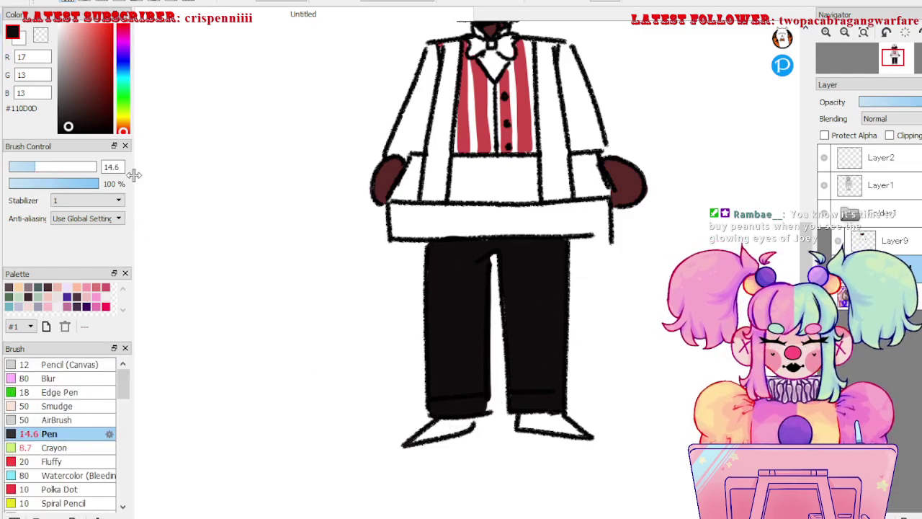
{"action": "mouse_move", "coordinate": [441, 421]}
{"action": "left_mouse_down"}
{"action": "mouse_move", "coordinate": [411, 438]}
{"action": "mouse_move", "coordinate": [462, 425]}
{"action": "mouse_move", "coordinate": [455, 417]}
{"action": "left_mouse_up"}
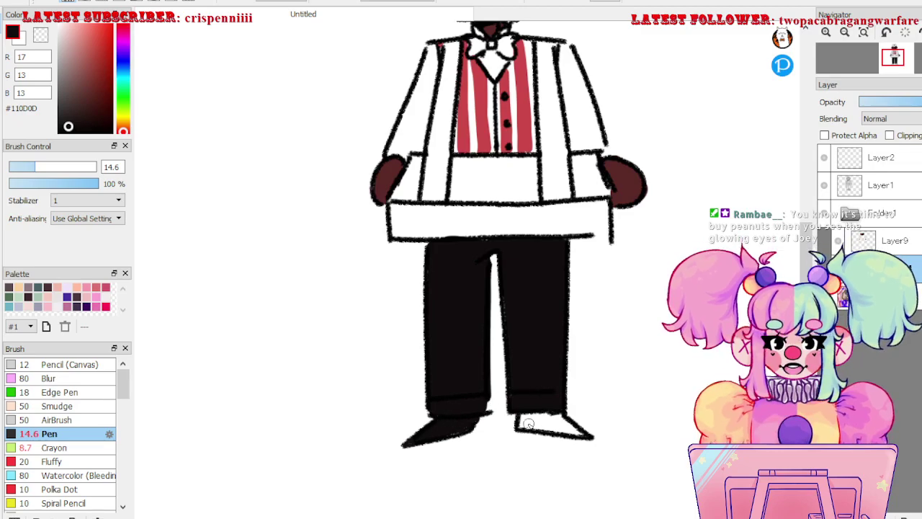
{"action": "mouse_move", "coordinate": [583, 433]}
{"action": "left_mouse_down"}
{"action": "mouse_move", "coordinate": [526, 409]}
{"action": "mouse_move", "coordinate": [521, 421]}
{"action": "mouse_move", "coordinate": [557, 421]}
{"action": "left_mouse_up"}
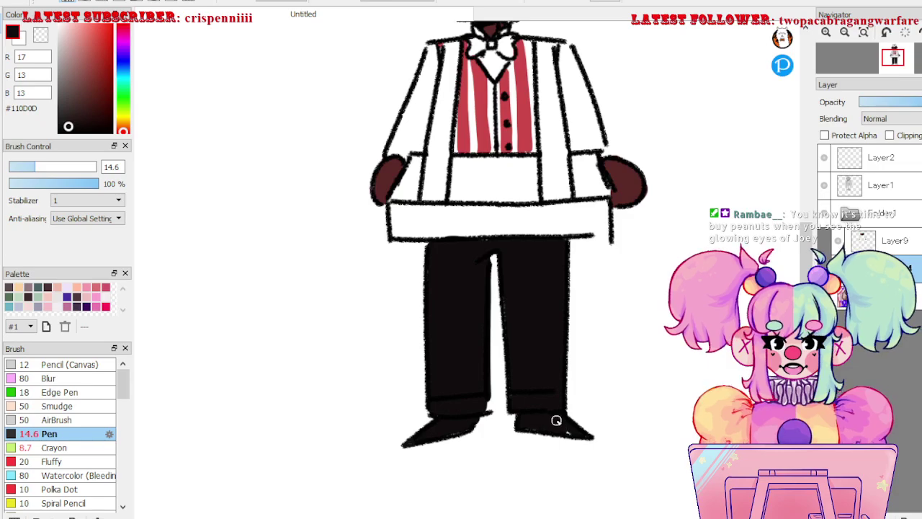
- Sample the red #CC4949 from the vest and fill both sides and the knot of the bow tie
{"action": "scroll", "coordinate": [607, 442], "scroll_direction": "down", "scroll_amount": 3}
{"action": "left_click_drag", "start_coordinate": [612, 382], "coordinate": [556, 476]}
{"action": "scroll", "coordinate": [574, 438], "scroll_direction": "up", "scroll_amount": 2}
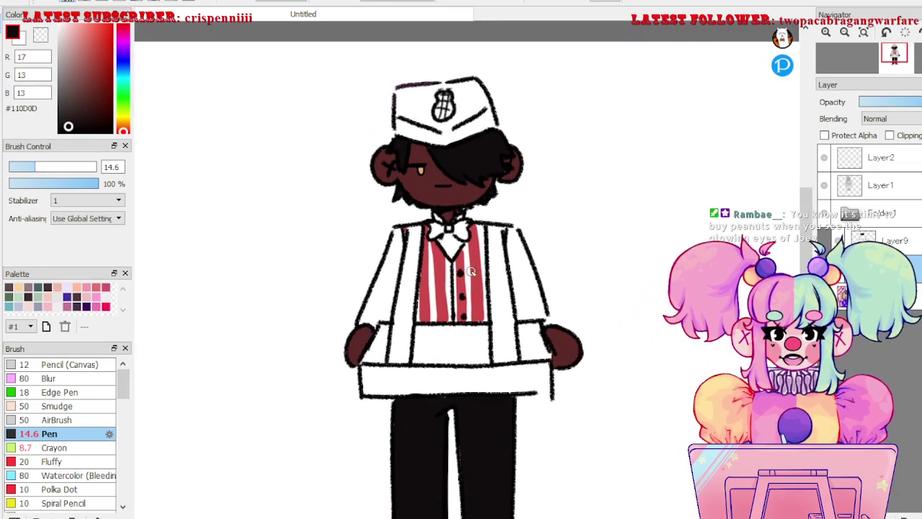
{"action": "left_click", "coordinate": [472, 273], "text": "alt"}
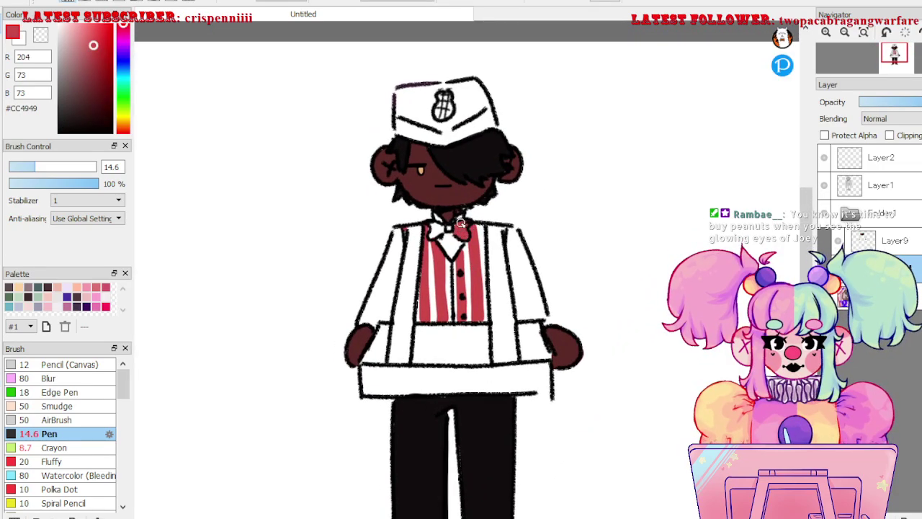
{"action": "left_click_drag", "start_coordinate": [448, 228], "coordinate": [433, 234]}
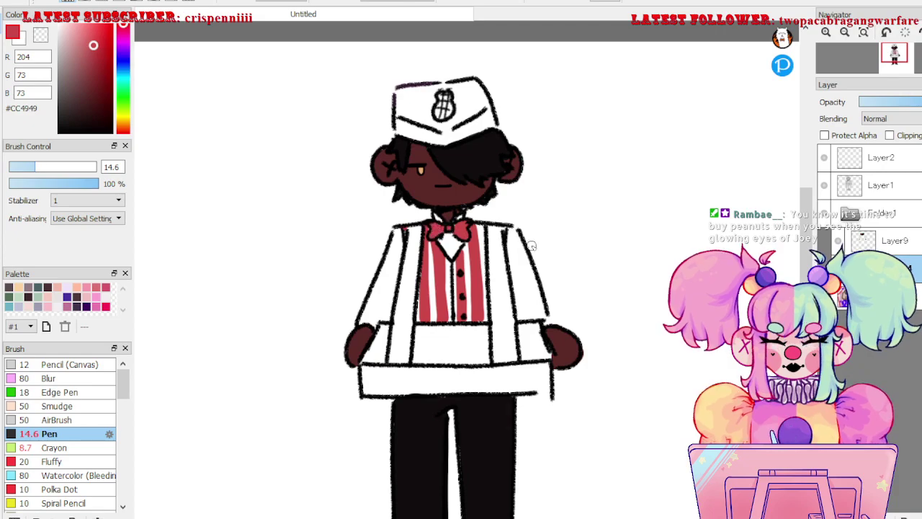
- Paint the folded band along the lower edge of the cap in red #CC4949
{"action": "scroll", "coordinate": [568, 300], "scroll_direction": "down", "scroll_amount": 2}
{"action": "scroll", "coordinate": [566, 317], "scroll_direction": "up", "scroll_amount": 3}
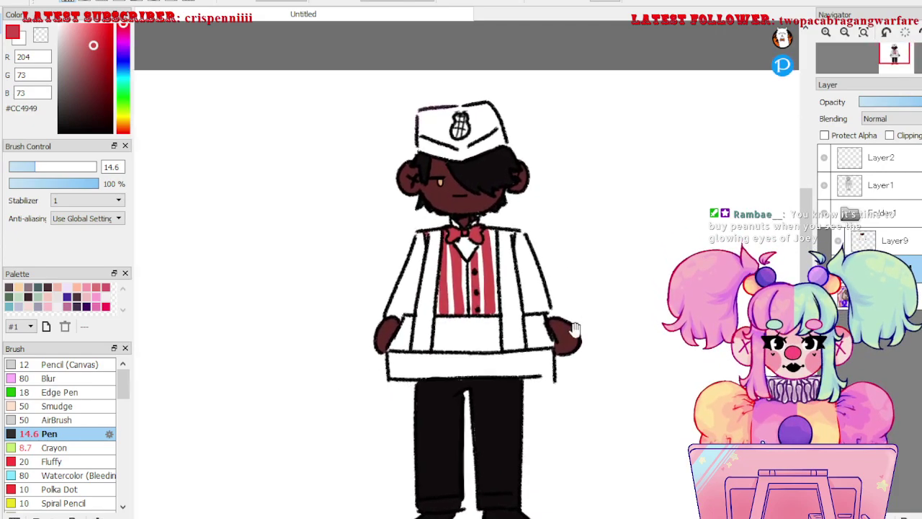
{"action": "scroll", "coordinate": [573, 329], "scroll_direction": "down", "scroll_amount": 1}
{"action": "mouse_move", "coordinate": [467, 135]}
{"action": "left_mouse_down"}
{"action": "mouse_move", "coordinate": [490, 124]}
{"action": "mouse_move", "coordinate": [466, 138]}
{"action": "mouse_move", "coordinate": [501, 126]}
{"action": "mouse_move", "coordinate": [500, 115]}
{"action": "mouse_move", "coordinate": [476, 134]}
{"action": "mouse_move", "coordinate": [419, 126]}
{"action": "mouse_move", "coordinate": [458, 140]}
{"action": "mouse_move", "coordinate": [426, 126]}
{"action": "left_mouse_up"}
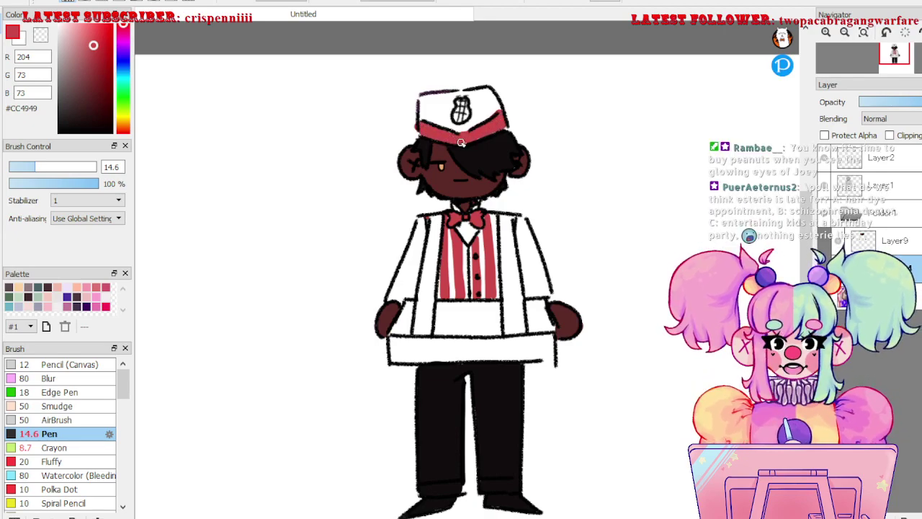
{"action": "key", "text": "e"}
{"action": "key", "text": "n"}
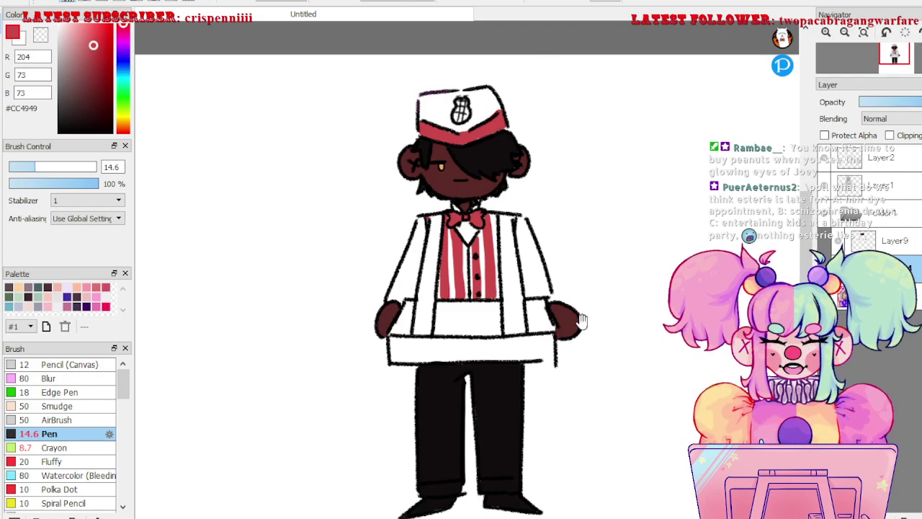
- Choose the brown #A16033 and fill the peanut emblem on the cap with it
{"action": "left_click_drag", "start_coordinate": [582, 325], "coordinate": [565, 312]}
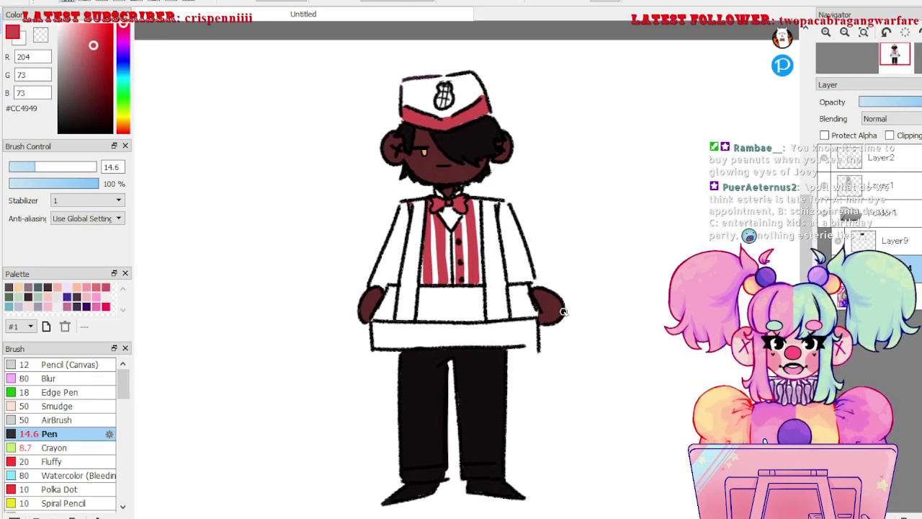
{"action": "left_click", "coordinate": [124, 126]}
{"action": "left_click_drag", "start_coordinate": [100, 59], "coordinate": [95, 64]}
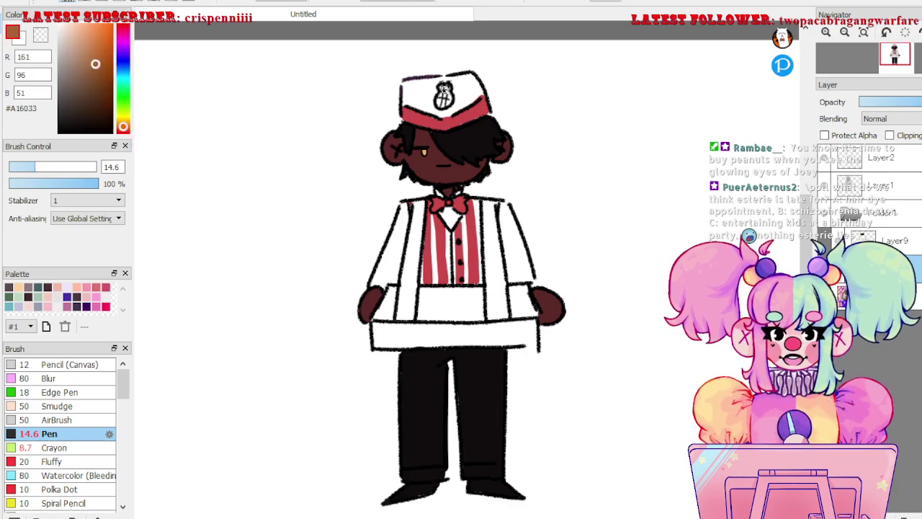
{"action": "left_click_drag", "start_coordinate": [444, 91], "coordinate": [446, 96]}
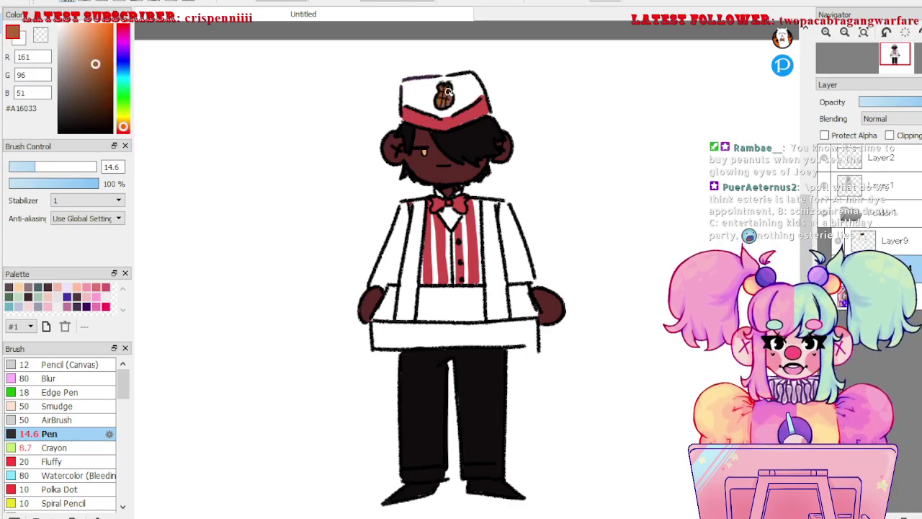
- Recolour the peanut emblem on the cap with the darker brown #8C4020
{"action": "left_click", "coordinate": [100, 73]}
{"action": "left_click", "coordinate": [123, 128]}
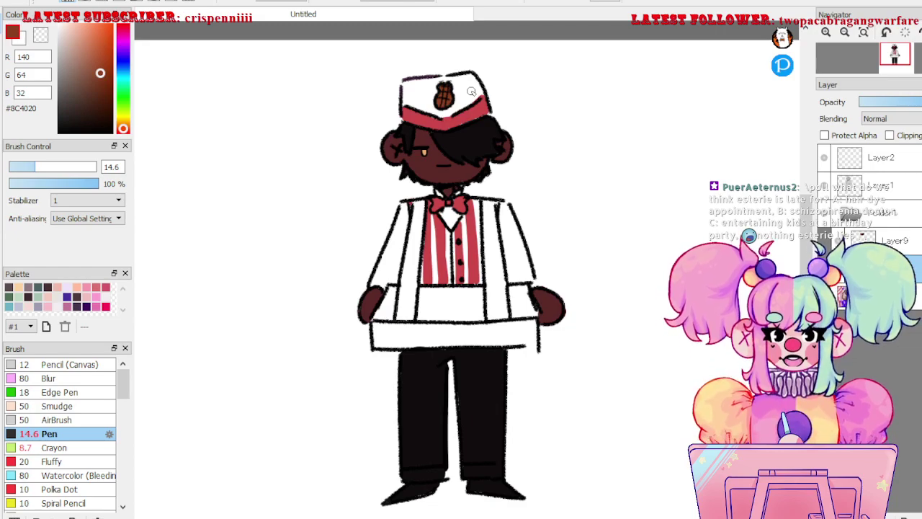
{"action": "left_click_drag", "start_coordinate": [615, 401], "coordinate": [613, 375]}
- Sample the white #FFFFFF and turn the canvas background pale pink #FAEEEE behind the character
{"action": "left_click", "coordinate": [565, 409], "text": "alt"}
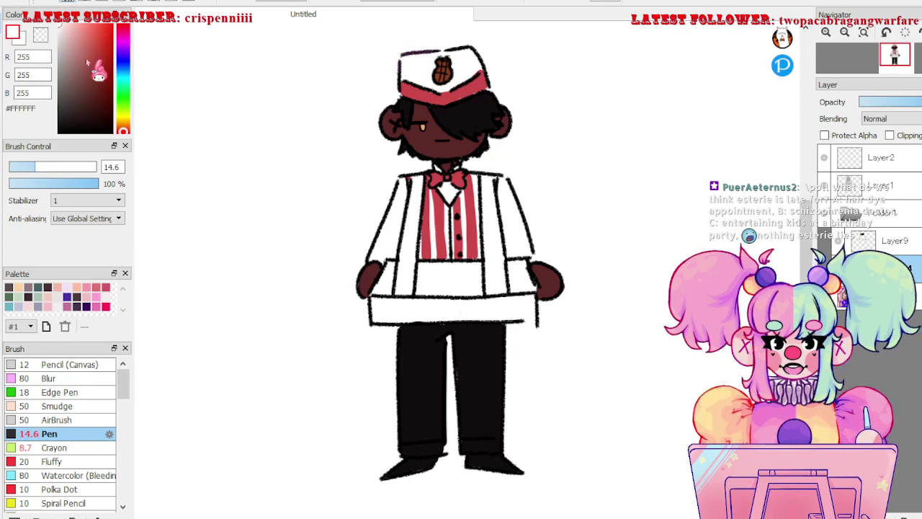
{"action": "scroll", "coordinate": [354, 295], "scroll_direction": "down", "scroll_amount": 3}
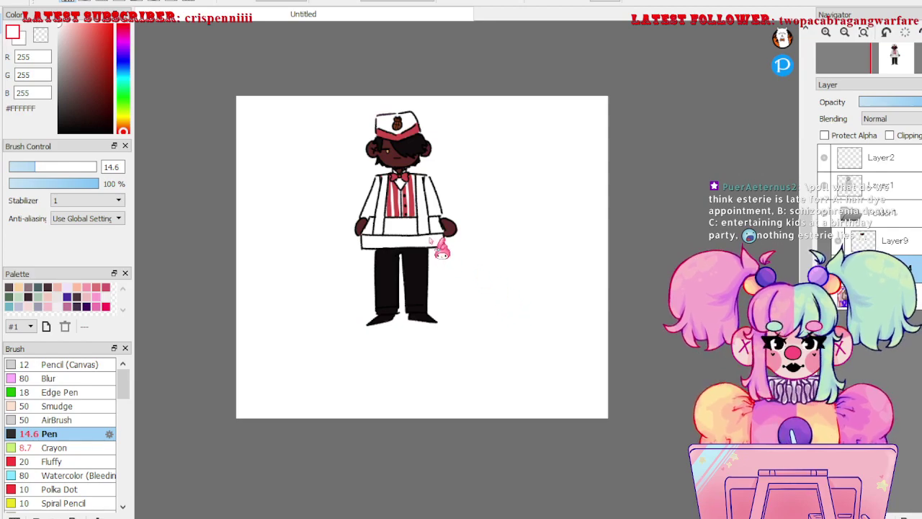
{"action": "key", "text": "ctrl+z"}
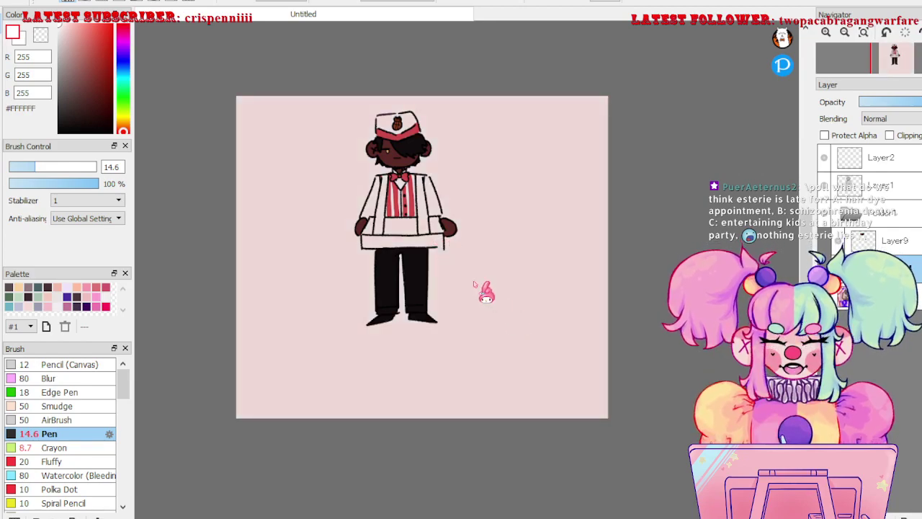
{"action": "key", "text": "ctrl+z"}
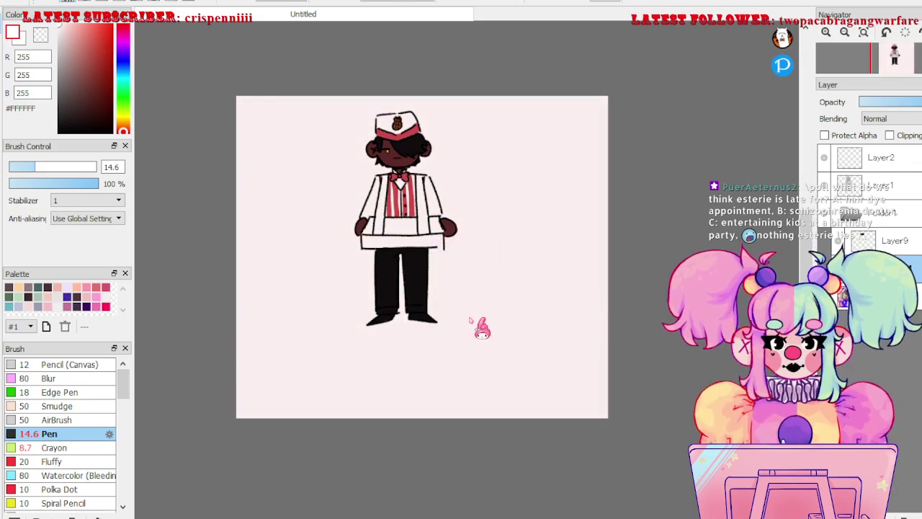
- Paint the sleeve on the viewer's left and the adjoining strap areas white #FFFFFF with the Pen at size 14.6
{"action": "scroll", "coordinate": [374, 340], "scroll_direction": "up", "scroll_amount": 2}
{"action": "left_click_drag", "start_coordinate": [375, 366], "coordinate": [403, 454]}
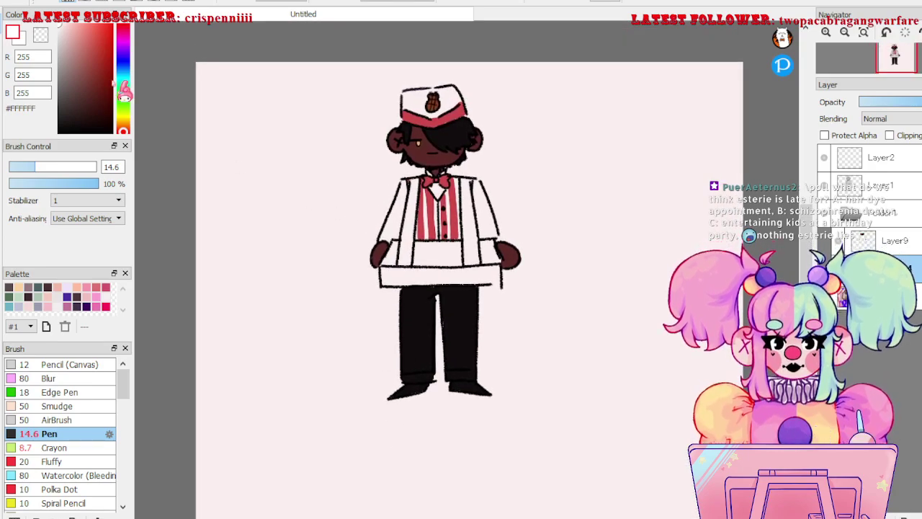
{"action": "scroll", "coordinate": [394, 127], "scroll_direction": "up", "scroll_amount": 2}
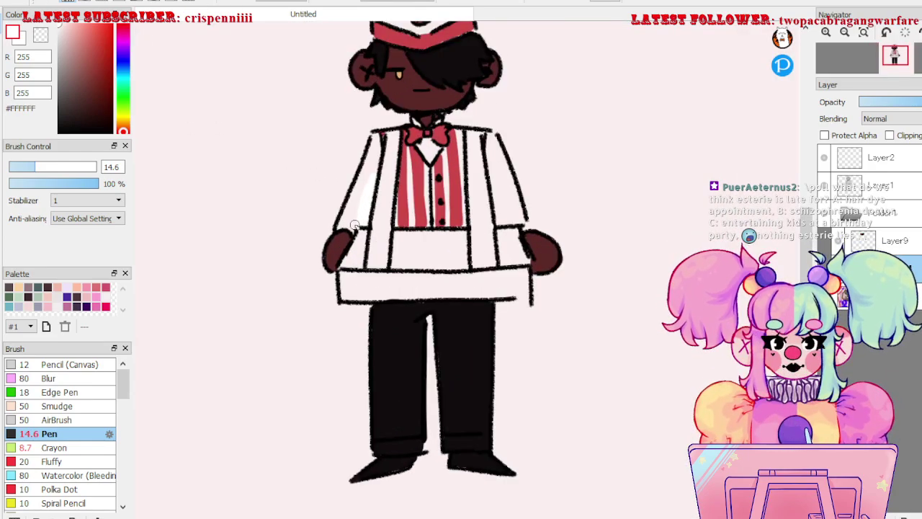
{"action": "mouse_move", "coordinate": [382, 136]}
{"action": "left_mouse_down"}
{"action": "mouse_move", "coordinate": [394, 136]}
{"action": "mouse_move", "coordinate": [391, 163]}
{"action": "mouse_move", "coordinate": [364, 272]}
{"action": "mouse_move", "coordinate": [360, 258]}
{"action": "mouse_move", "coordinate": [381, 260]}
{"action": "mouse_move", "coordinate": [387, 225]}
{"action": "left_mouse_up"}
{"action": "left_click_drag", "start_coordinate": [472, 133], "coordinate": [469, 230]}
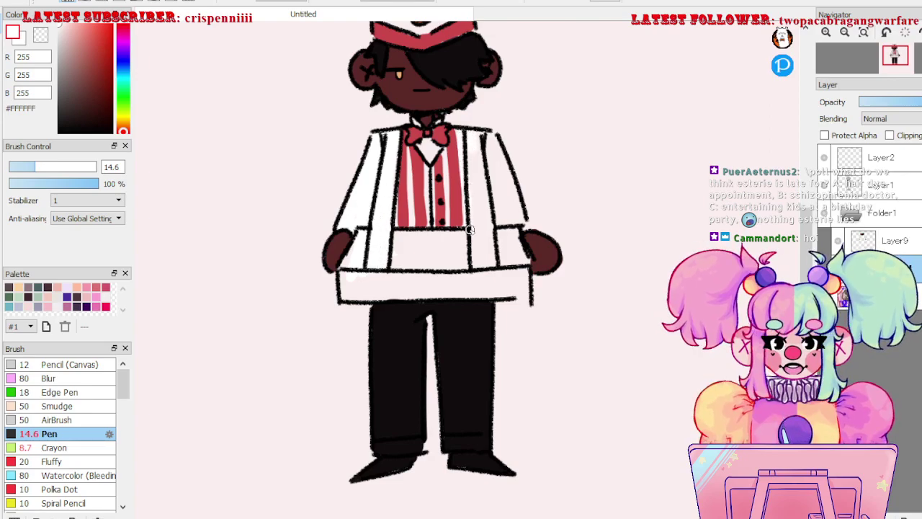
- Paint the light stripes of the vest and the sleeve on the viewer's right white #FFFFFF
{"action": "left_click_drag", "start_coordinate": [443, 149], "coordinate": [448, 226]}
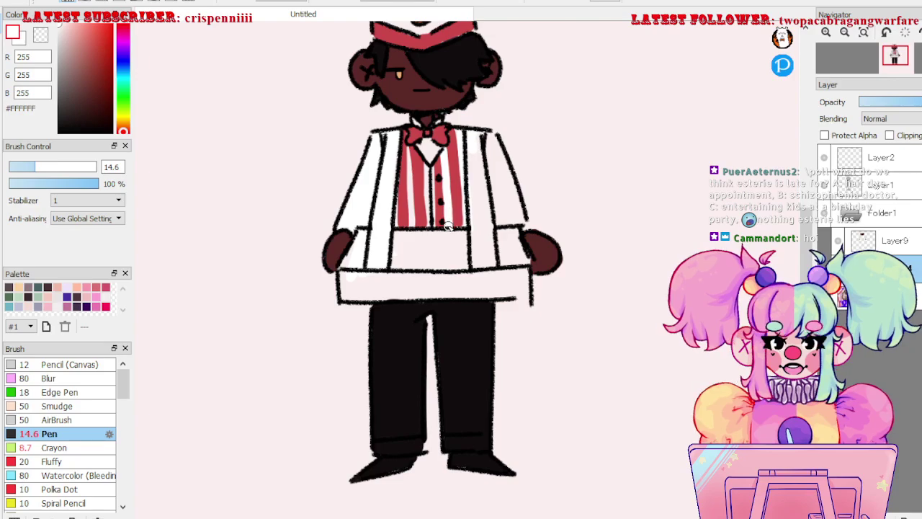
{"action": "left_click_drag", "start_coordinate": [406, 144], "coordinate": [412, 225]}
{"action": "key", "text": "ctrl+z"}
{"action": "mouse_move", "coordinate": [427, 179]}
{"action": "left_mouse_down"}
{"action": "mouse_move", "coordinate": [431, 221]}
{"action": "mouse_move", "coordinate": [397, 225]}
{"action": "left_mouse_up"}
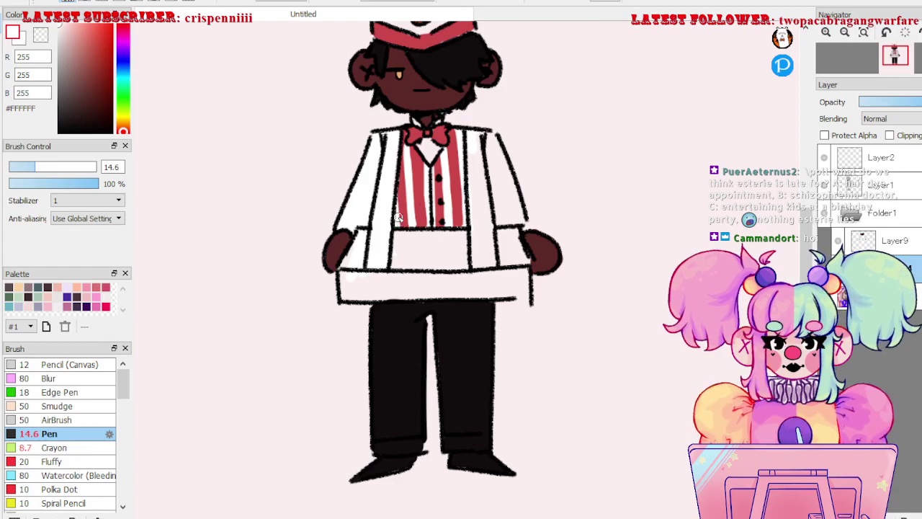
{"action": "mouse_move", "coordinate": [470, 137]}
{"action": "left_mouse_down"}
{"action": "mouse_move", "coordinate": [474, 181]}
{"action": "mouse_move", "coordinate": [489, 164]}
{"action": "mouse_move", "coordinate": [501, 221]}
{"action": "mouse_move", "coordinate": [514, 206]}
{"action": "mouse_move", "coordinate": [521, 214]}
{"action": "mouse_move", "coordinate": [508, 180]}
{"action": "left_mouse_up"}
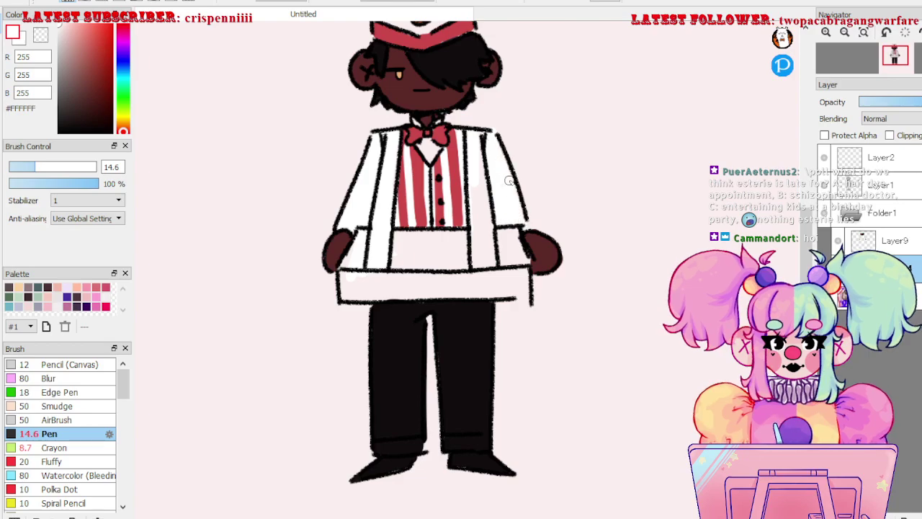
- Sample the near-black #110D0D from the trousers and fill both tray straps with it
{"action": "left_click", "coordinate": [423, 319], "text": "alt"}
{"action": "mouse_move", "coordinate": [393, 134]}
{"action": "left_mouse_down"}
{"action": "mouse_move", "coordinate": [389, 205]}
{"action": "mouse_move", "coordinate": [384, 182]}
{"action": "mouse_move", "coordinate": [371, 265]}
{"action": "mouse_move", "coordinate": [381, 240]}
{"action": "mouse_move", "coordinate": [387, 261]}
{"action": "mouse_move", "coordinate": [383, 220]}
{"action": "mouse_move", "coordinate": [395, 161]}
{"action": "left_mouse_up"}
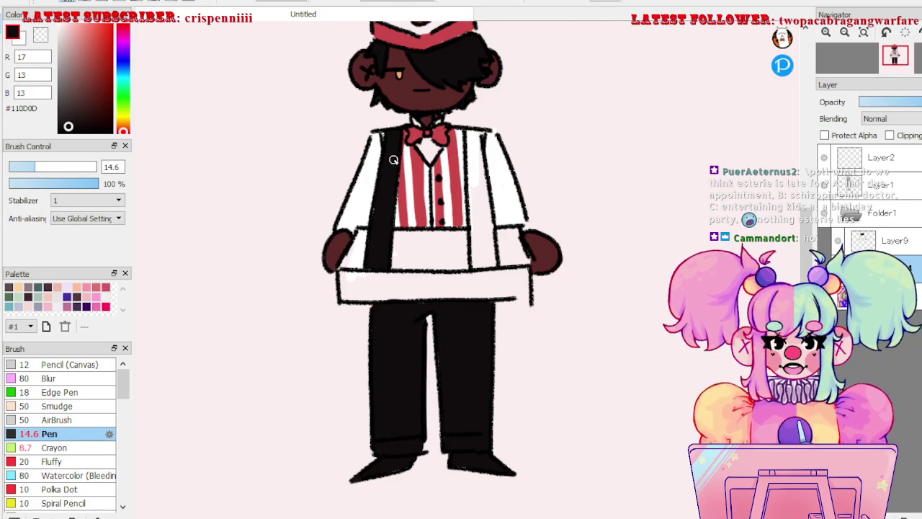
{"action": "mouse_move", "coordinate": [464, 241]}
{"action": "left_mouse_down"}
{"action": "mouse_move", "coordinate": [440, 289]}
{"action": "mouse_move", "coordinate": [430, 283]}
{"action": "left_mouse_up"}
{"action": "mouse_move", "coordinate": [435, 173]}
{"action": "left_mouse_down"}
{"action": "mouse_move", "coordinate": [444, 220]}
{"action": "mouse_move", "coordinate": [440, 316]}
{"action": "mouse_move", "coordinate": [456, 299]}
{"action": "mouse_move", "coordinate": [451, 238]}
{"action": "mouse_move", "coordinate": [440, 274]}
{"action": "left_mouse_up"}
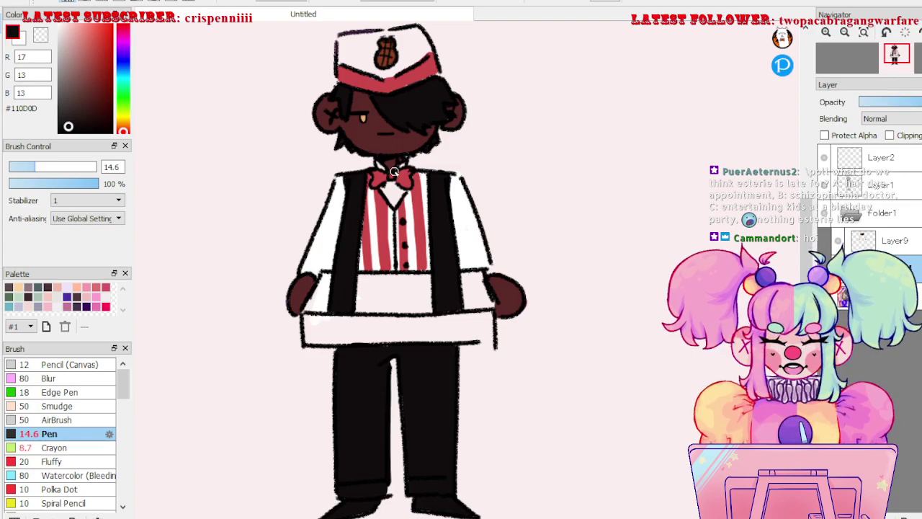
{"action": "left_click_drag", "start_coordinate": [516, 382], "coordinate": [528, 381]}
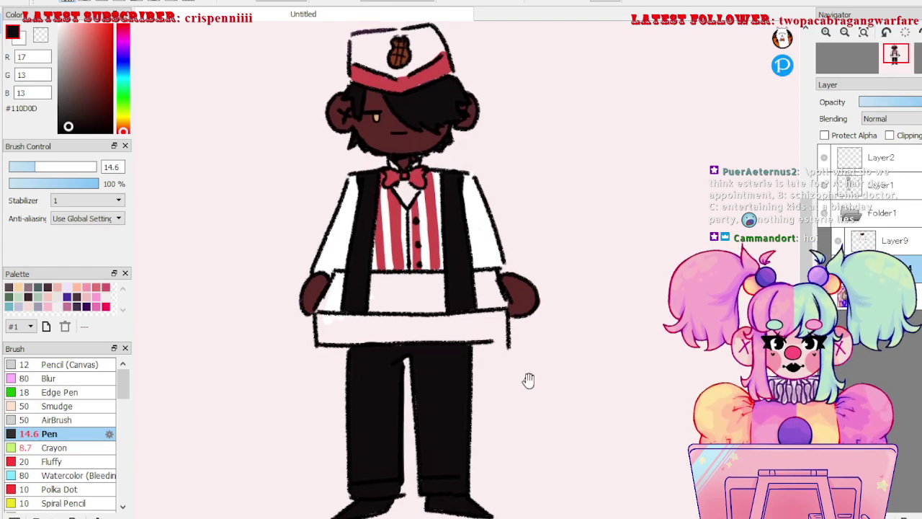
- Fill the inside and the front panel of the tray with white #FFFFFF, covering the remaining pink patches
{"action": "left_click", "coordinate": [403, 292], "text": "alt"}
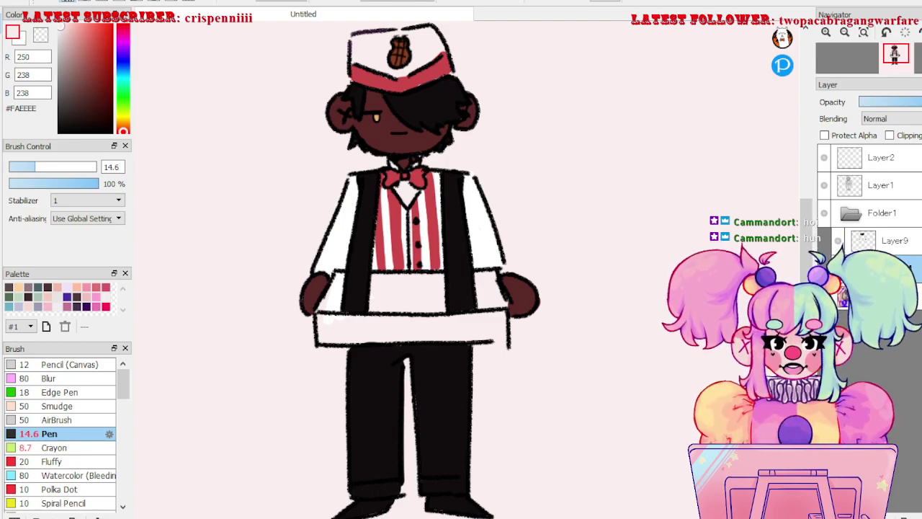
{"action": "left_click_drag", "start_coordinate": [559, 300], "coordinate": [584, 298]}
{"action": "right_click", "coordinate": [517, 249]}
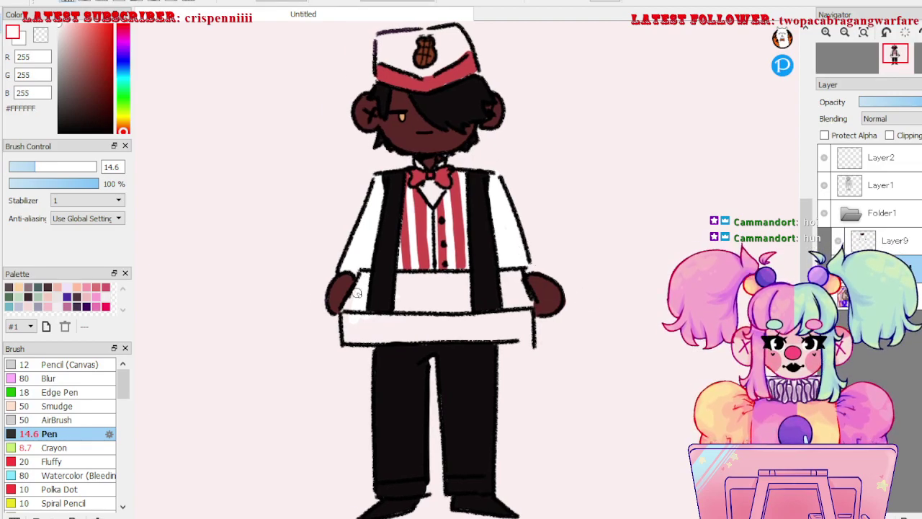
{"action": "mouse_move", "coordinate": [346, 330]}
{"action": "left_mouse_down"}
{"action": "mouse_move", "coordinate": [370, 324]}
{"action": "mouse_move", "coordinate": [366, 317]}
{"action": "mouse_move", "coordinate": [356, 331]}
{"action": "mouse_move", "coordinate": [407, 341]}
{"action": "mouse_move", "coordinate": [425, 325]}
{"action": "mouse_move", "coordinate": [402, 300]}
{"action": "mouse_move", "coordinate": [401, 280]}
{"action": "mouse_move", "coordinate": [434, 274]}
{"action": "mouse_move", "coordinate": [412, 311]}
{"action": "left_mouse_up"}
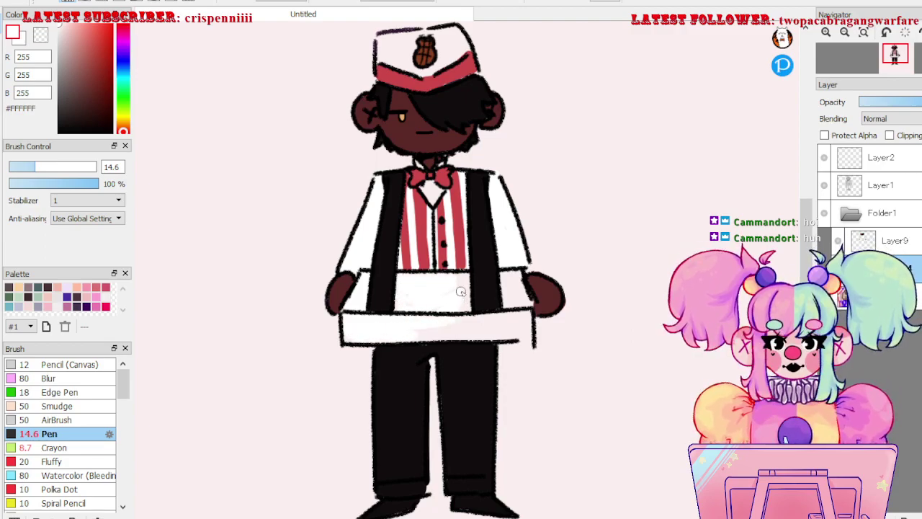
{"action": "left_click_drag", "start_coordinate": [449, 325], "coordinate": [507, 327]}
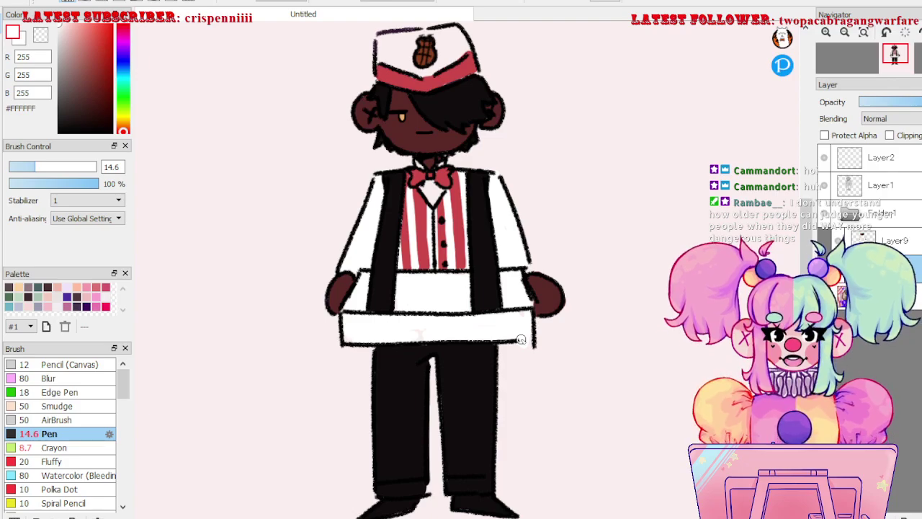
{"action": "left_click_drag", "start_coordinate": [527, 370], "coordinate": [536, 387]}
{"action": "left_click_drag", "start_coordinate": [428, 349], "coordinate": [416, 346]}
{"action": "left_click_drag", "start_coordinate": [588, 374], "coordinate": [602, 388]}
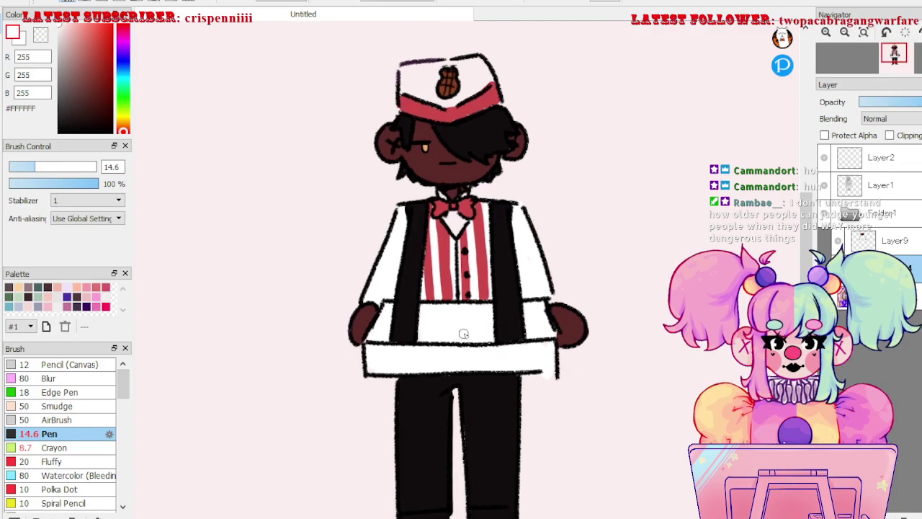
- Choose the pale lavender #DDD6EE and paint a shadow across the inside of the tray
{"action": "left_click", "coordinate": [124, 65]}
{"action": "left_click", "coordinate": [63, 29]}
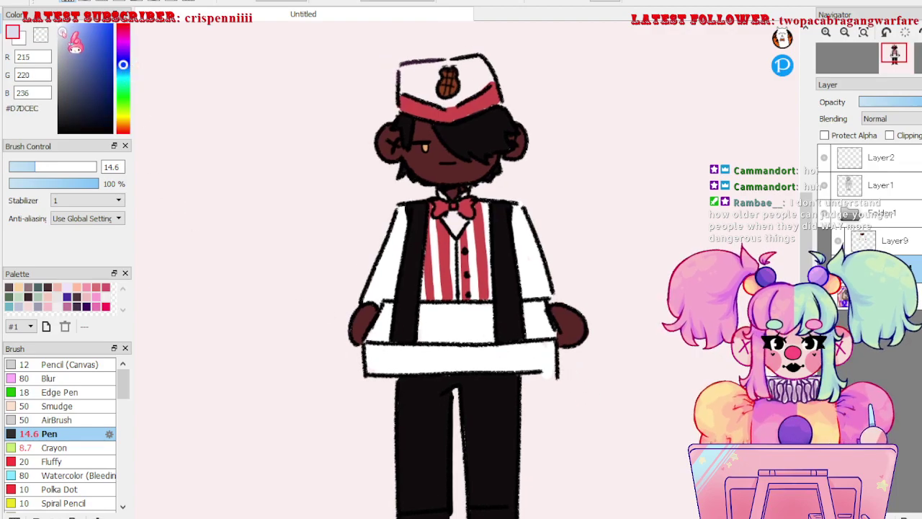
{"action": "left_click", "coordinate": [123, 55]}
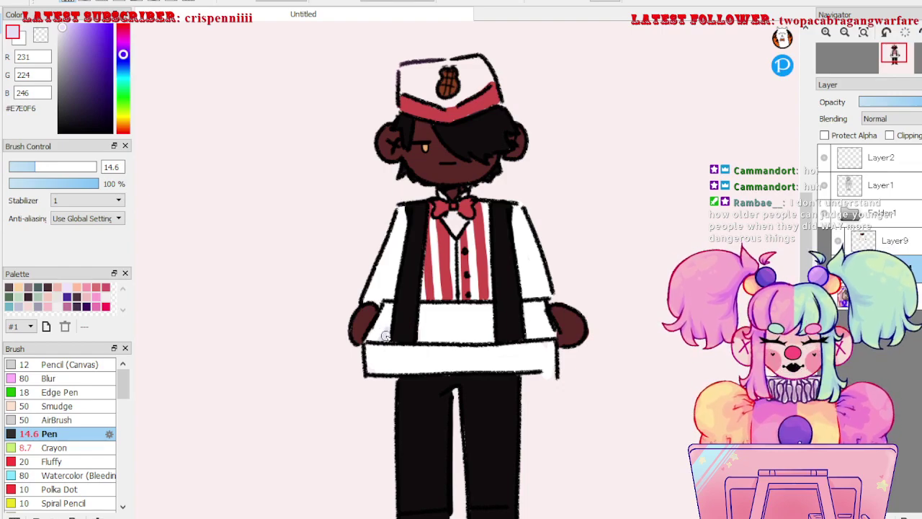
{"action": "left_click", "coordinate": [63, 31]}
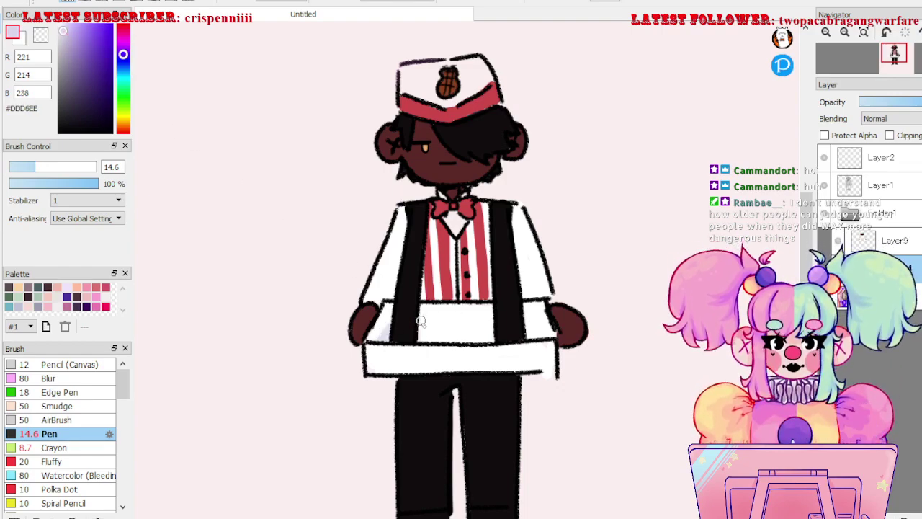
{"action": "mouse_move", "coordinate": [419, 323]}
{"action": "left_mouse_down"}
{"action": "mouse_move", "coordinate": [488, 322]}
{"action": "mouse_move", "coordinate": [490, 340]}
{"action": "mouse_move", "coordinate": [420, 339]}
{"action": "mouse_move", "coordinate": [423, 329]}
{"action": "mouse_move", "coordinate": [487, 329]}
{"action": "left_mouse_up"}
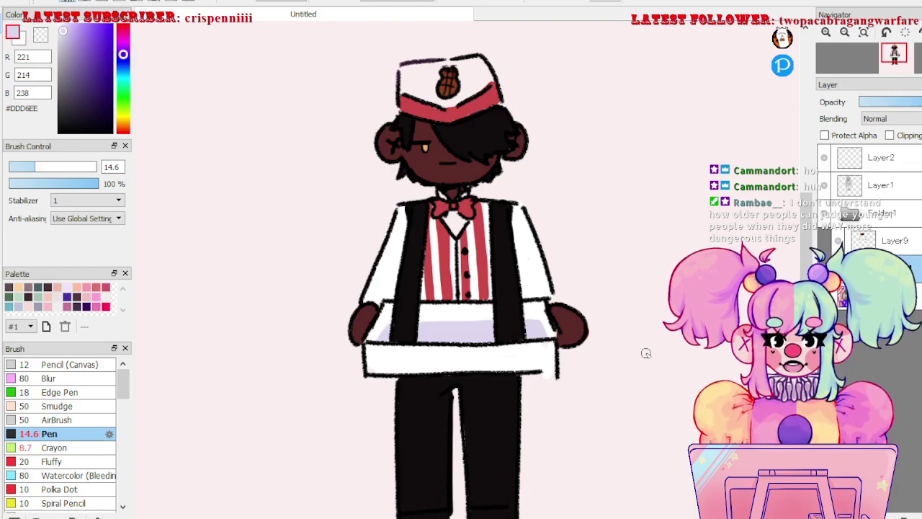
{"action": "left_click_drag", "start_coordinate": [634, 428], "coordinate": [607, 395]}
{"action": "key", "text": "e"}
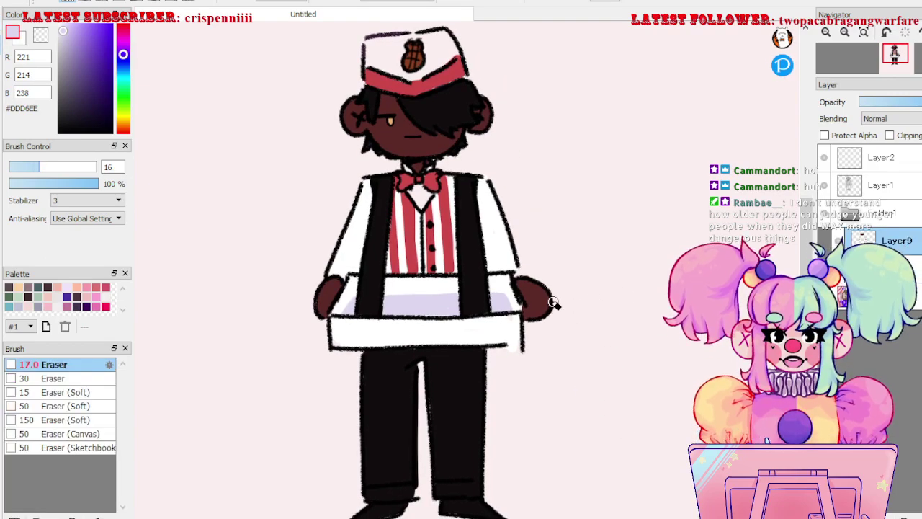
{"action": "key", "text": "b"}
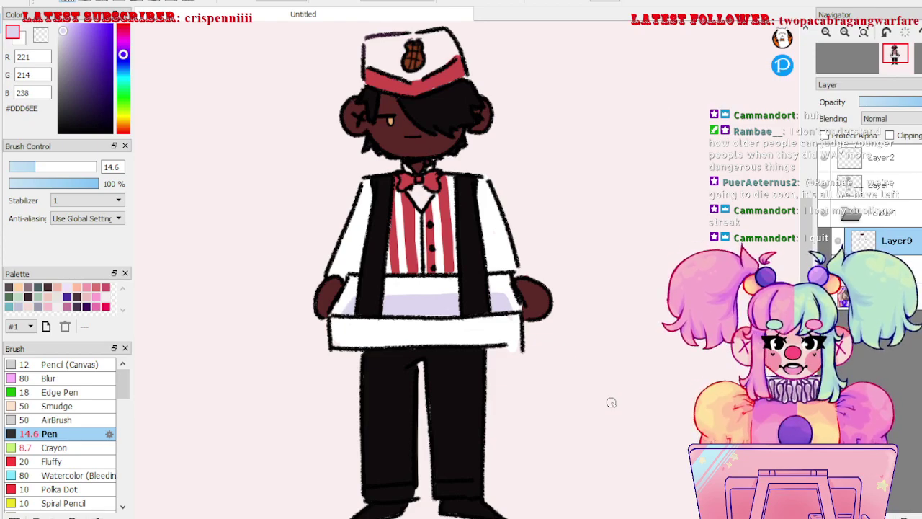
{"action": "mouse_move", "coordinate": [564, 374]}
{"action": "left_mouse_down"}
{"action": "mouse_move", "coordinate": [591, 405]}
{"action": "mouse_move", "coordinate": [578, 385]}
{"action": "left_mouse_up"}
{"action": "mouse_move", "coordinate": [400, 91]}
{"action": "left_mouse_down"}
{"action": "mouse_move", "coordinate": [392, 101]}
{"action": "mouse_move", "coordinate": [412, 90]}
{"action": "mouse_move", "coordinate": [407, 109]}
{"action": "mouse_move", "coordinate": [427, 114]}
{"action": "mouse_move", "coordinate": [438, 94]}
{"action": "mouse_move", "coordinate": [419, 85]}
{"action": "mouse_move", "coordinate": [445, 80]}
{"action": "mouse_move", "coordinate": [459, 91]}
{"action": "left_mouse_up"}
{"action": "left_click", "coordinate": [418, 280], "text": "alt"}
{"action": "left_click_drag", "start_coordinate": [562, 375], "coordinate": [572, 365]}
{"action": "left_click", "coordinate": [445, 284], "text": "alt"}
- Paint a flat oval ground shadow in dusty pink #EBCFCB on a layer below the character, using the Pen at about size 22
{"action": "left_click", "coordinate": [306, 296], "text": "alt"}
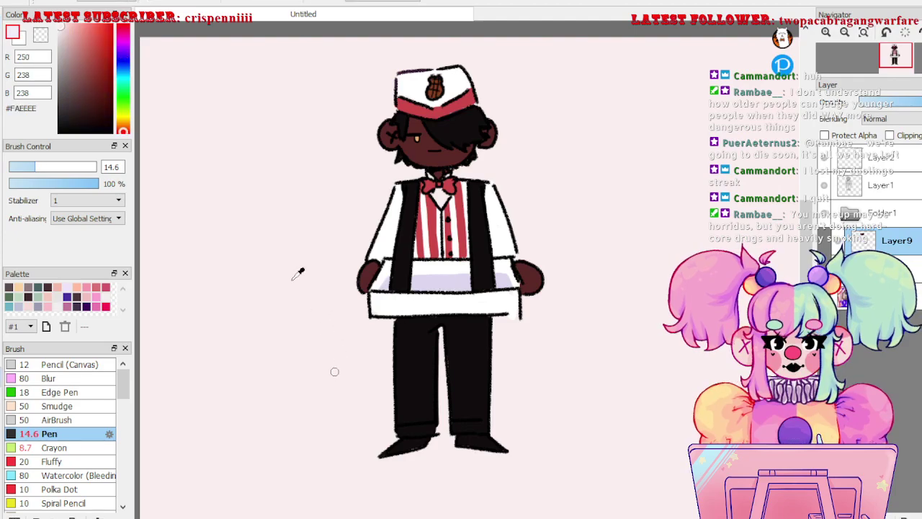
{"action": "left_click", "coordinate": [65, 32]}
{"action": "left_click_drag", "start_coordinate": [438, 298], "coordinate": [459, 259]}
{"action": "left_click", "coordinate": [909, 298]}
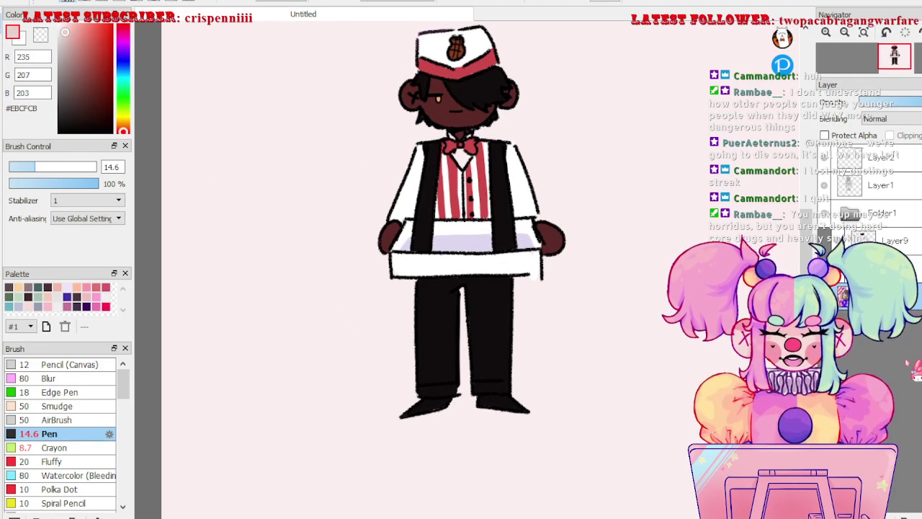
{"action": "mouse_move", "coordinate": [418, 378]}
{"action": "left_mouse_down"}
{"action": "mouse_move", "coordinate": [349, 388]}
{"action": "mouse_move", "coordinate": [375, 426]}
{"action": "mouse_move", "coordinate": [511, 407]}
{"action": "left_mouse_up"}
{"action": "left_click_drag", "start_coordinate": [54, 166], "coordinate": [95, 167]}
{"action": "mouse_move", "coordinate": [438, 387]}
{"action": "left_mouse_down"}
{"action": "mouse_move", "coordinate": [319, 397]}
{"action": "mouse_move", "coordinate": [432, 400]}
{"action": "left_mouse_up"}
{"action": "key", "text": "ctrl+z"}
{"action": "left_click_drag", "start_coordinate": [85, 166], "coordinate": [48, 166]}
{"action": "mouse_move", "coordinate": [451, 378]}
{"action": "left_mouse_down"}
{"action": "mouse_move", "coordinate": [384, 384]}
{"action": "mouse_move", "coordinate": [320, 400]}
{"action": "mouse_move", "coordinate": [309, 414]}
{"action": "mouse_move", "coordinate": [424, 416]}
{"action": "mouse_move", "coordinate": [492, 403]}
{"action": "mouse_move", "coordinate": [477, 408]}
{"action": "mouse_move", "coordinate": [485, 410]}
{"action": "mouse_move", "coordinate": [479, 384]}
{"action": "mouse_move", "coordinate": [491, 388]}
{"action": "mouse_move", "coordinate": [314, 415]}
{"action": "mouse_move", "coordinate": [334, 400]}
{"action": "left_mouse_up"}
{"action": "mouse_move", "coordinate": [530, 444]}
{"action": "left_mouse_down"}
{"action": "mouse_move", "coordinate": [535, 424]}
{"action": "mouse_move", "coordinate": [541, 434]}
{"action": "mouse_move", "coordinate": [401, 420]}
{"action": "mouse_move", "coordinate": [495, 425]}
{"action": "mouse_move", "coordinate": [426, 387]}
{"action": "left_mouse_up"}
{"action": "mouse_move", "coordinate": [498, 418]}
{"action": "left_mouse_down"}
{"action": "mouse_move", "coordinate": [340, 419]}
{"action": "mouse_move", "coordinate": [503, 418]}
{"action": "mouse_move", "coordinate": [376, 430]}
{"action": "left_mouse_up"}
{"action": "mouse_move", "coordinate": [530, 456]}
{"action": "left_mouse_down"}
{"action": "mouse_move", "coordinate": [540, 428]}
{"action": "mouse_move", "coordinate": [545, 441]}
{"action": "left_mouse_up"}
{"action": "left_click_drag", "start_coordinate": [545, 442], "coordinate": [518, 437]}
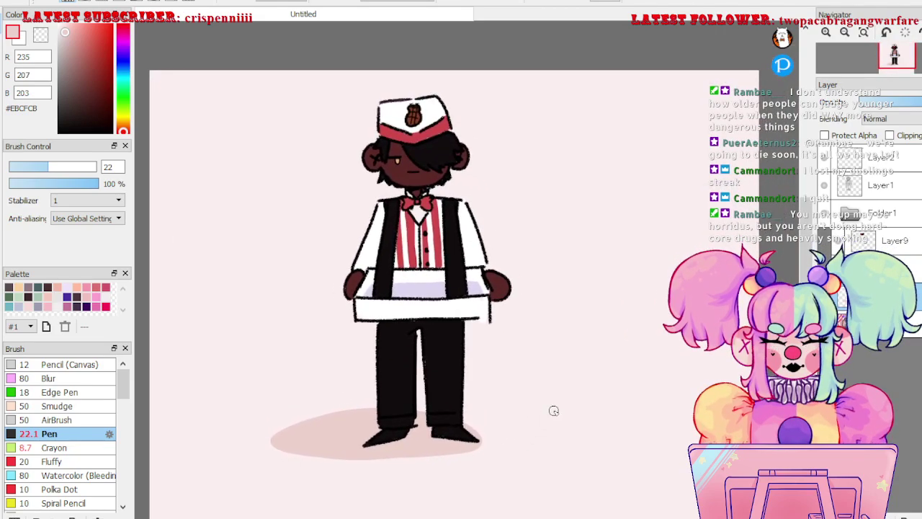
- Set up the Crayon brush at size 9.5 with the periwinkle blue #9599D4
{"action": "left_click", "coordinate": [79, 448]}
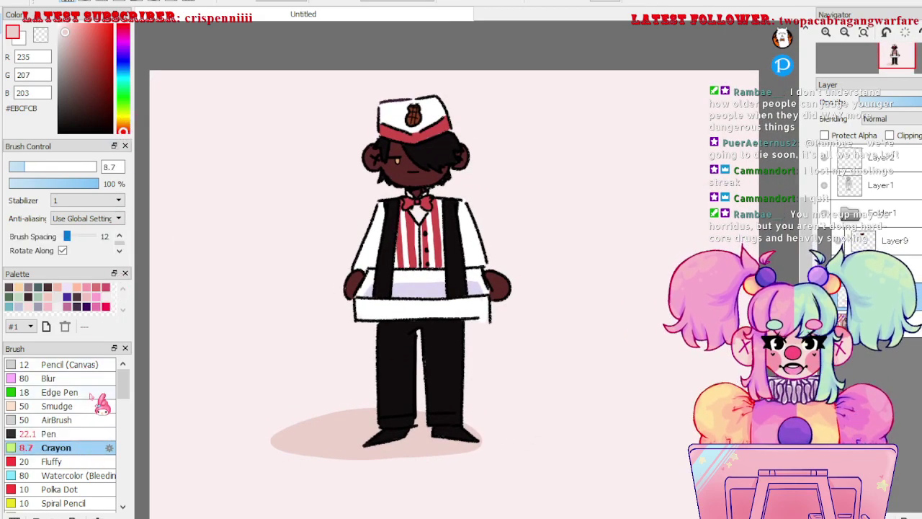
{"action": "left_click", "coordinate": [124, 62]}
{"action": "left_click", "coordinate": [73, 42]}
{"action": "left_click", "coordinate": [41, 167]}
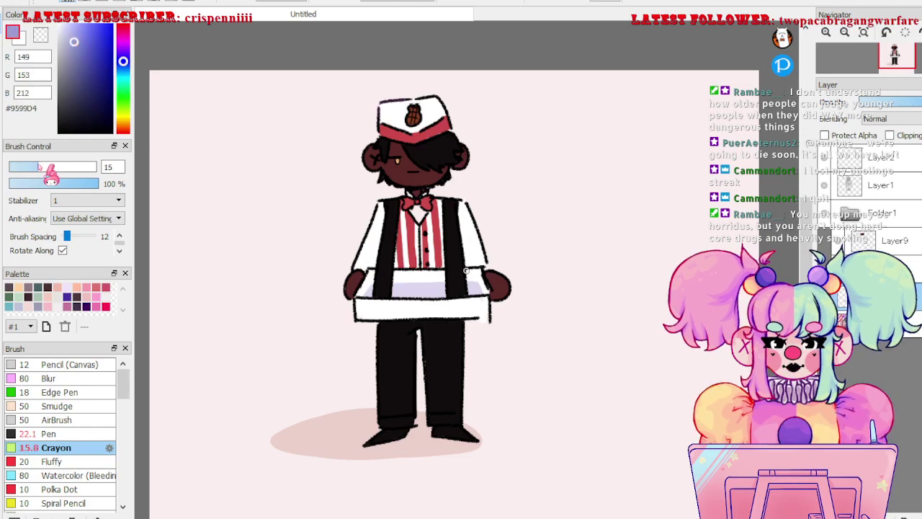
{"action": "left_click_drag", "start_coordinate": [41, 166], "coordinate": [26, 166]}
{"action": "mouse_move", "coordinate": [473, 102]}
{"action": "left_mouse_down"}
{"action": "mouse_move", "coordinate": [485, 88]}
{"action": "mouse_move", "coordinate": [487, 105]}
{"action": "mouse_move", "coordinate": [489, 77]}
{"action": "mouse_move", "coordinate": [464, 139]}
{"action": "left_mouse_up"}
{"action": "key", "text": "ctrl+z"}
{"action": "key", "text": "ctrl+z"}
{"action": "mouse_move", "coordinate": [496, 107]}
{"action": "left_mouse_down"}
{"action": "mouse_move", "coordinate": [547, 95]}
{"action": "mouse_move", "coordinate": [524, 146]}
{"action": "left_mouse_up"}
{"action": "key", "text": "ctrl+z"}
{"action": "key", "text": "ctrl+z"}
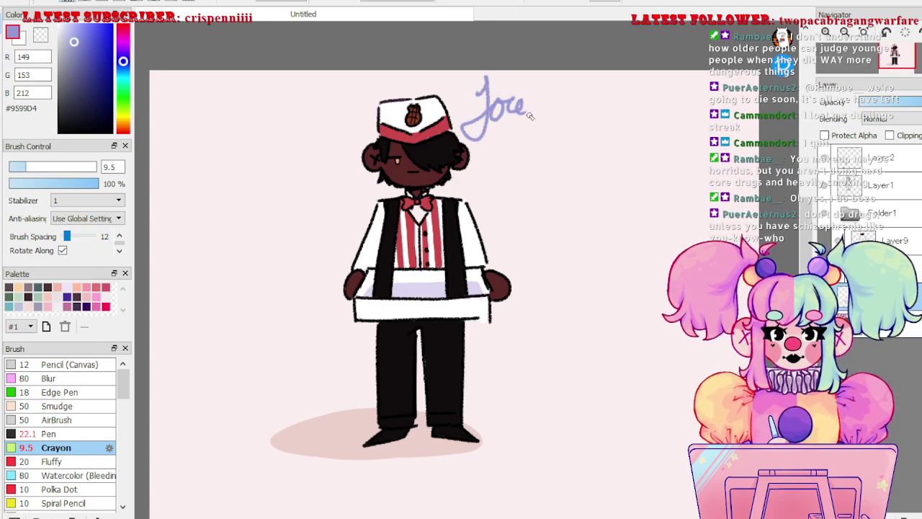
{"action": "key", "text": "ctrl+z"}
{"action": "key", "text": "ctrl+z"}
{"action": "key", "text": "ctrl+z"}
{"action": "mouse_move", "coordinate": [488, 93]}
{"action": "left_mouse_down"}
{"action": "mouse_move", "coordinate": [501, 72]}
{"action": "mouse_move", "coordinate": [480, 153]}
{"action": "left_mouse_up"}
{"action": "mouse_move", "coordinate": [504, 108]}
{"action": "left_mouse_down"}
{"action": "mouse_move", "coordinate": [523, 98]}
{"action": "mouse_move", "coordinate": [525, 112]}
{"action": "mouse_move", "coordinate": [533, 98]}
{"action": "mouse_move", "coordinate": [549, 105]}
{"action": "mouse_move", "coordinate": [554, 93]}
{"action": "mouse_move", "coordinate": [546, 123]}
{"action": "left_mouse_up"}
{"action": "key", "text": "ctrl+z"}
{"action": "key", "text": "ctrl+z"}
{"action": "key", "text": "ctrl+z"}
{"action": "key", "text": "ctrl+z"}
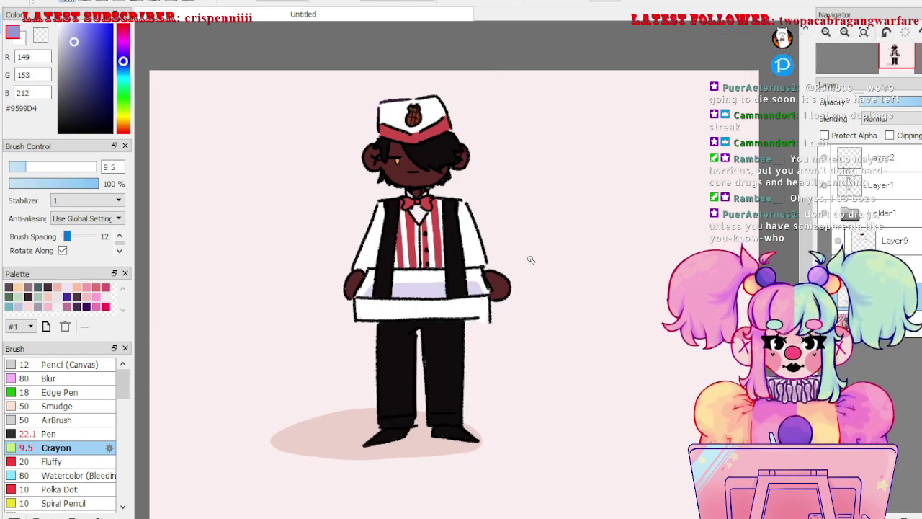
- Handwrite "Joey" beside the cap and draw a curved arrow with a filled head pointing from the name to the character
{"action": "mouse_move", "coordinate": [497, 101]}
{"action": "left_mouse_down"}
{"action": "mouse_move", "coordinate": [508, 131]}
{"action": "mouse_move", "coordinate": [483, 149]}
{"action": "mouse_move", "coordinate": [530, 107]}
{"action": "mouse_move", "coordinate": [526, 100]}
{"action": "mouse_move", "coordinate": [552, 99]}
{"action": "mouse_move", "coordinate": [544, 114]}
{"action": "mouse_move", "coordinate": [561, 105]}
{"action": "mouse_move", "coordinate": [569, 123]}
{"action": "mouse_move", "coordinate": [580, 96]}
{"action": "left_mouse_up"}
{"action": "key", "text": "ctrl+z"}
{"action": "mouse_move", "coordinate": [585, 128]}
{"action": "left_mouse_down"}
{"action": "mouse_move", "coordinate": [634, 137]}
{"action": "mouse_move", "coordinate": [538, 223]}
{"action": "mouse_move", "coordinate": [537, 211]}
{"action": "mouse_move", "coordinate": [533, 227]}
{"action": "mouse_move", "coordinate": [525, 214]}
{"action": "mouse_move", "coordinate": [528, 231]}
{"action": "mouse_move", "coordinate": [523, 218]}
{"action": "mouse_move", "coordinate": [534, 214]}
{"action": "mouse_move", "coordinate": [512, 209]}
{"action": "mouse_move", "coordinate": [529, 226]}
{"action": "left_mouse_up"}
{"action": "key", "text": "ctrl+z"}
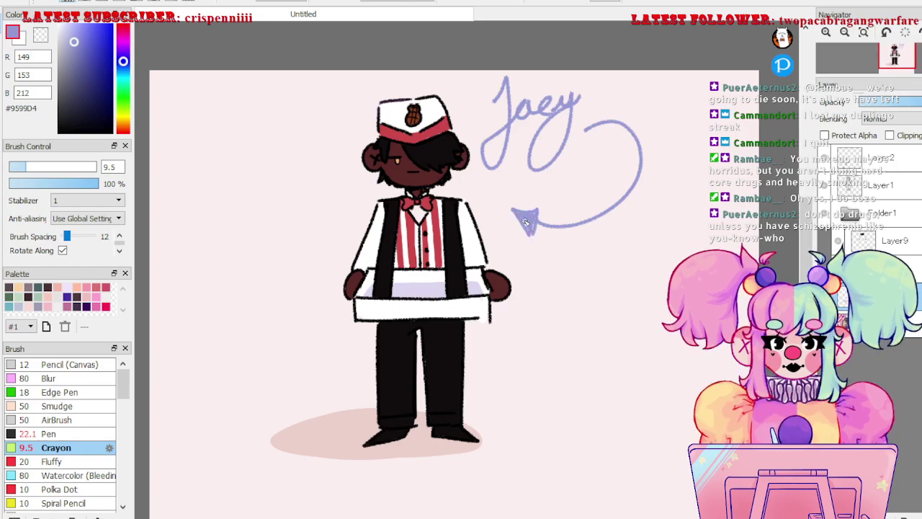
{"action": "mouse_move", "coordinate": [591, 318]}
{"action": "left_mouse_down"}
{"action": "mouse_move", "coordinate": [603, 332]}
{"action": "mouse_move", "coordinate": [608, 321]}
{"action": "left_mouse_up"}
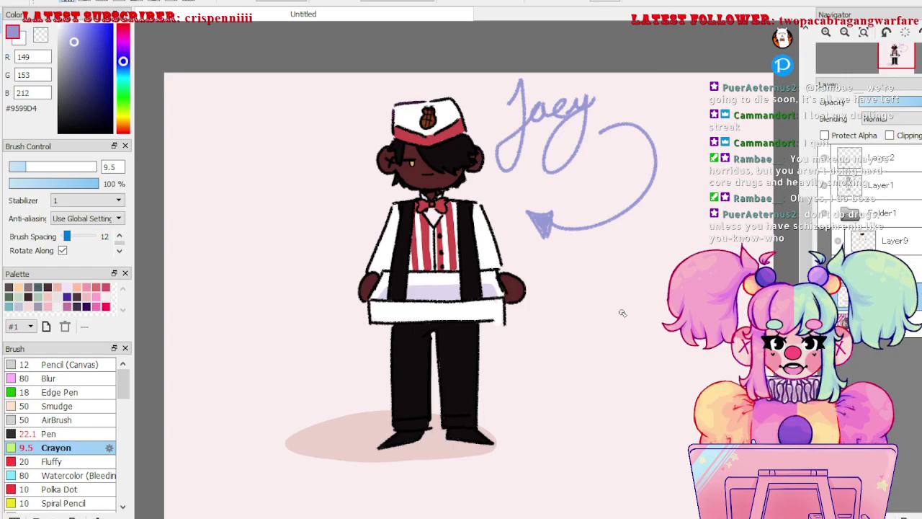